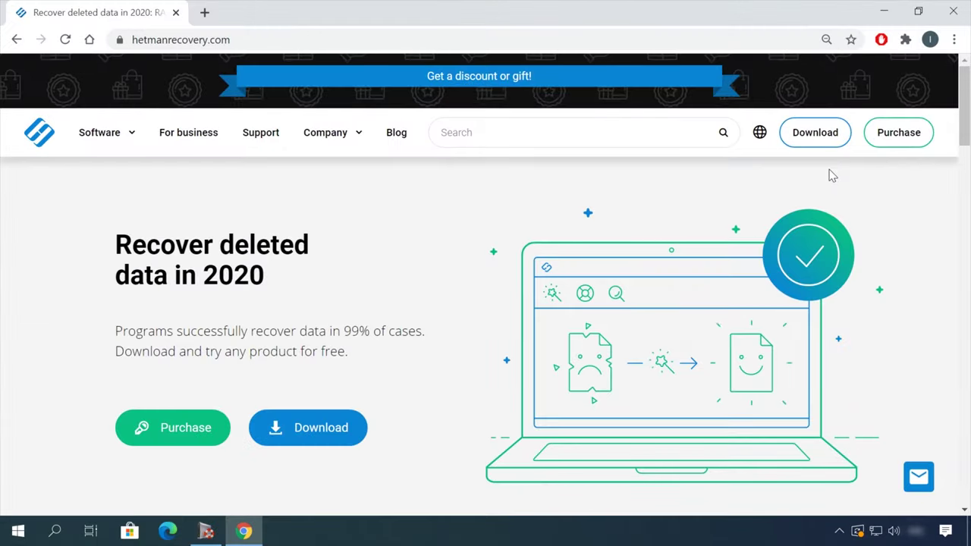
Find Partition Recovery under Software > All products and download the Hetman Partition Recovery installer
scroll(501, 234, "down", 4)
scroll(501, 234, "down", 10)
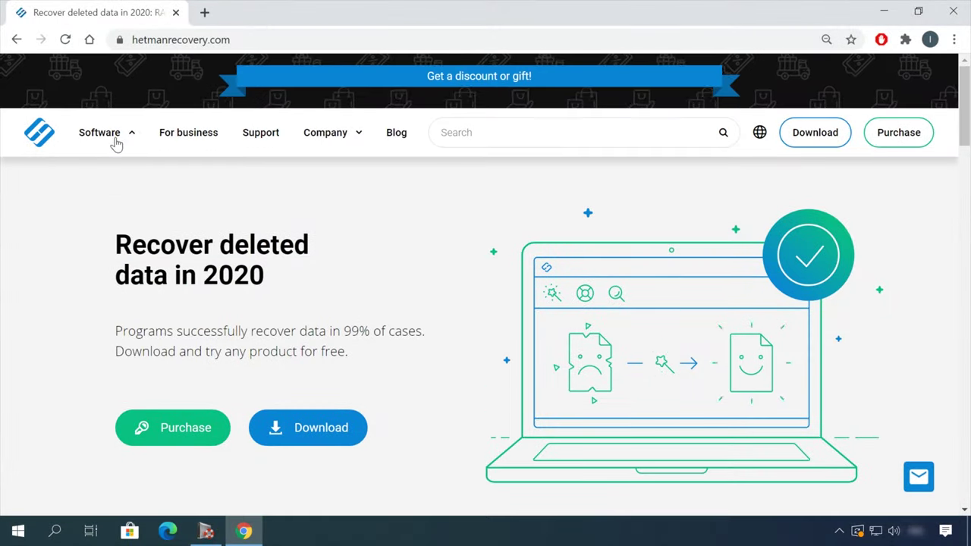
left_click(114, 136)
left_click(315, 416)
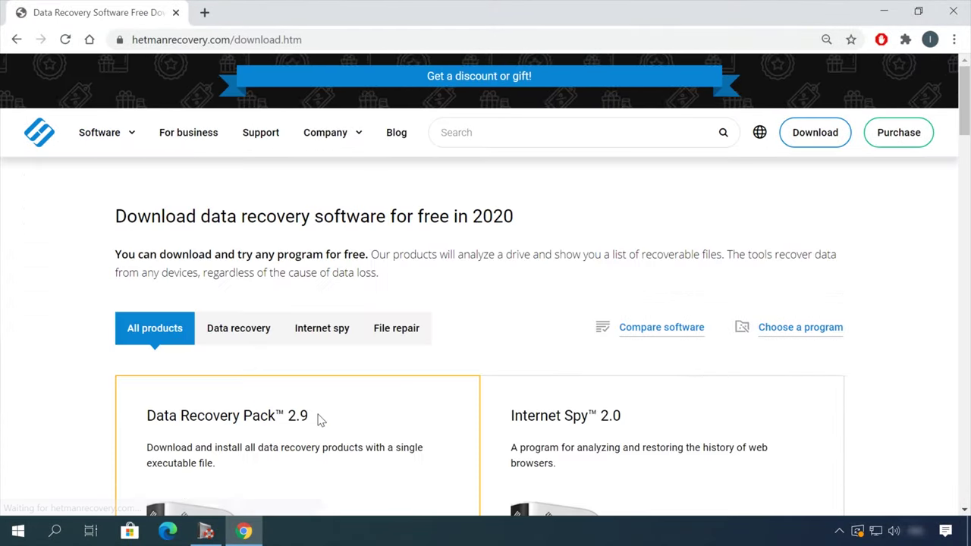
scroll(383, 387, "down", 5)
left_click(196, 451)
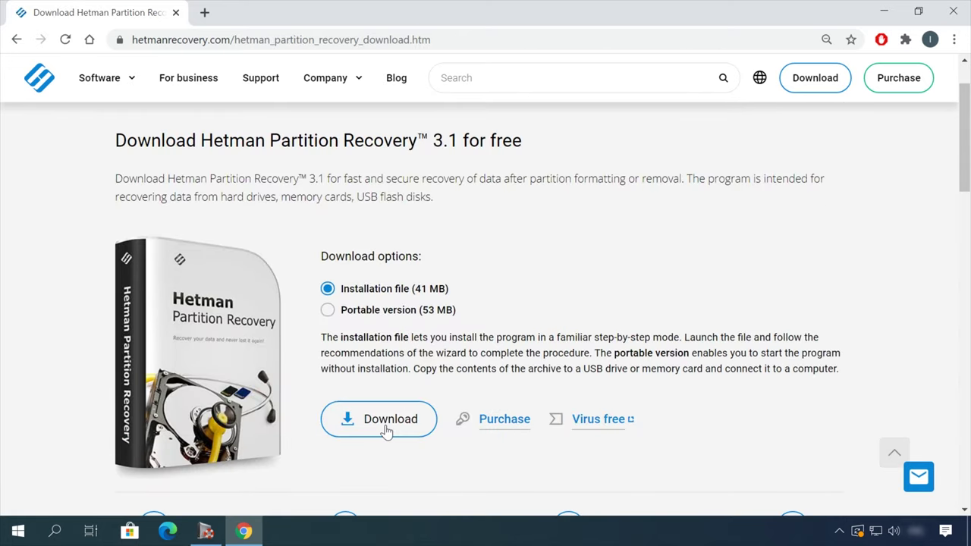
left_click(384, 428)
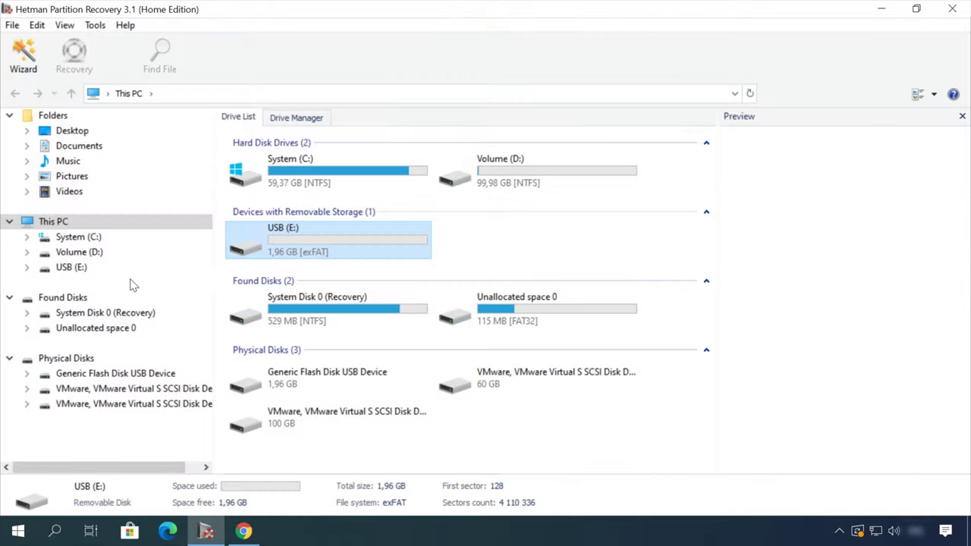
Analyse the USB (E:) drive with the recovery wizard to list its files
double_click(129, 267)
left_click(625, 437)
left_click(628, 436)
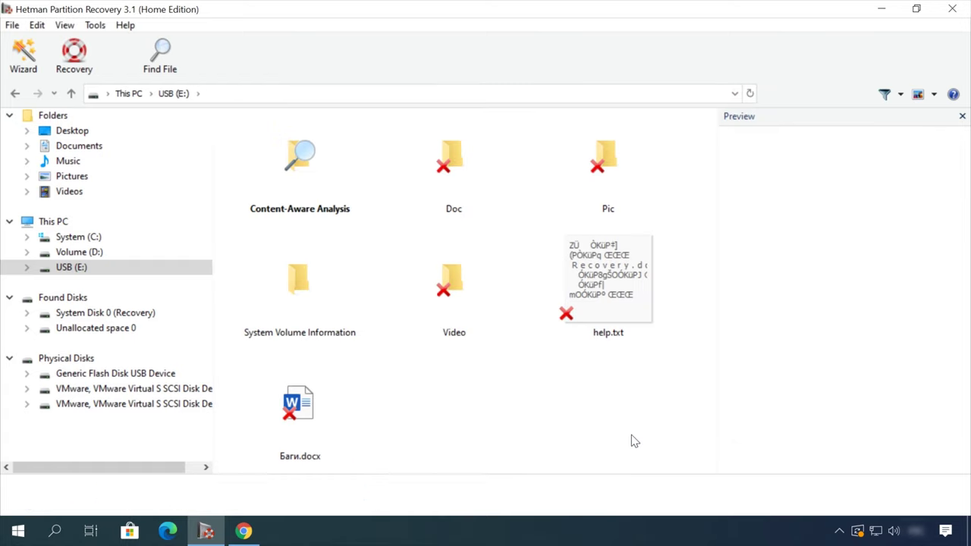
Preview the deleted Doc file and the Earth - 2611.mp4 video, then recover the video
double_click(453, 159)
left_click(453, 161)
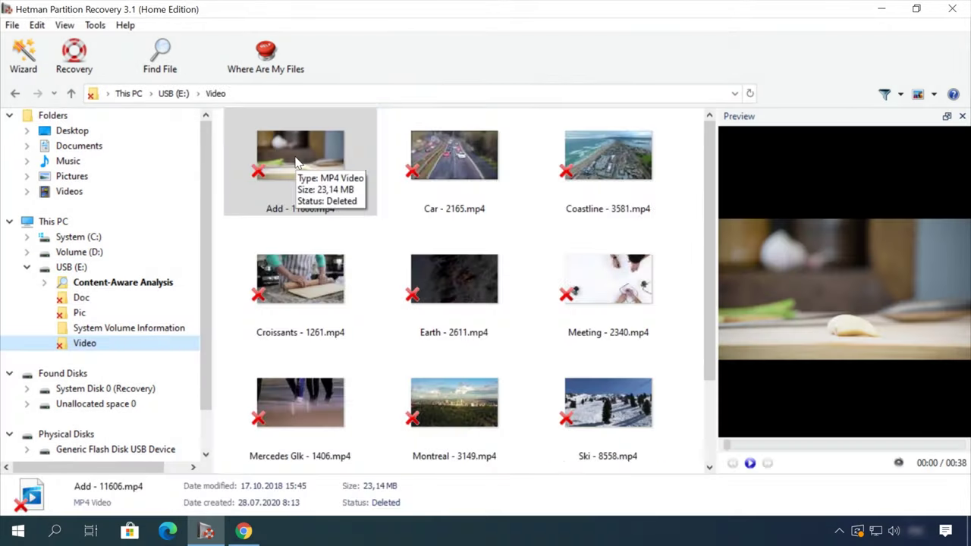
left_click(439, 272)
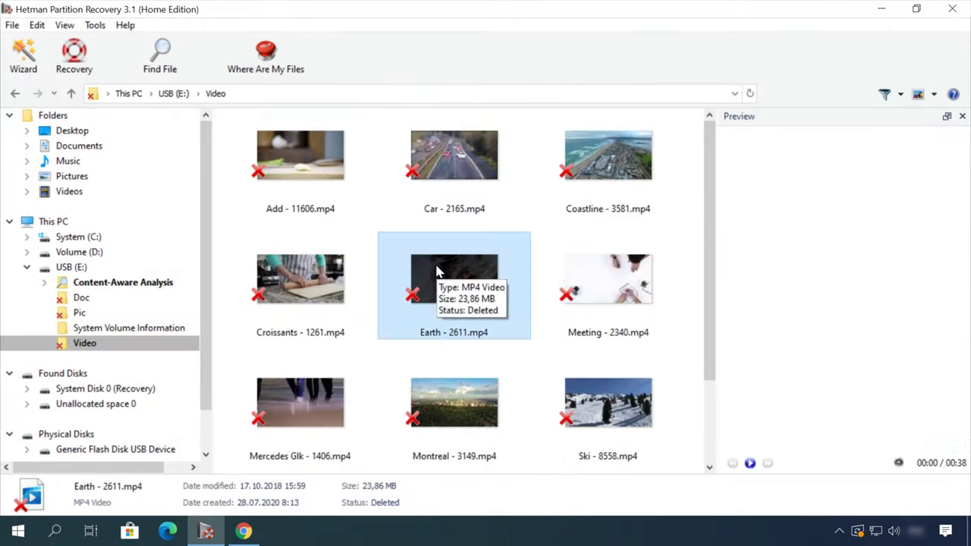
left_click(827, 447)
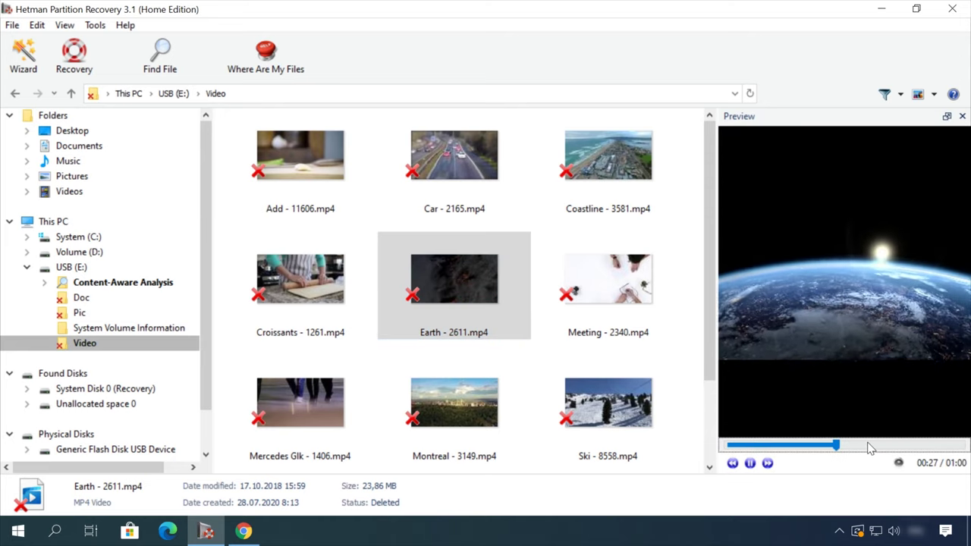
right_click(467, 273)
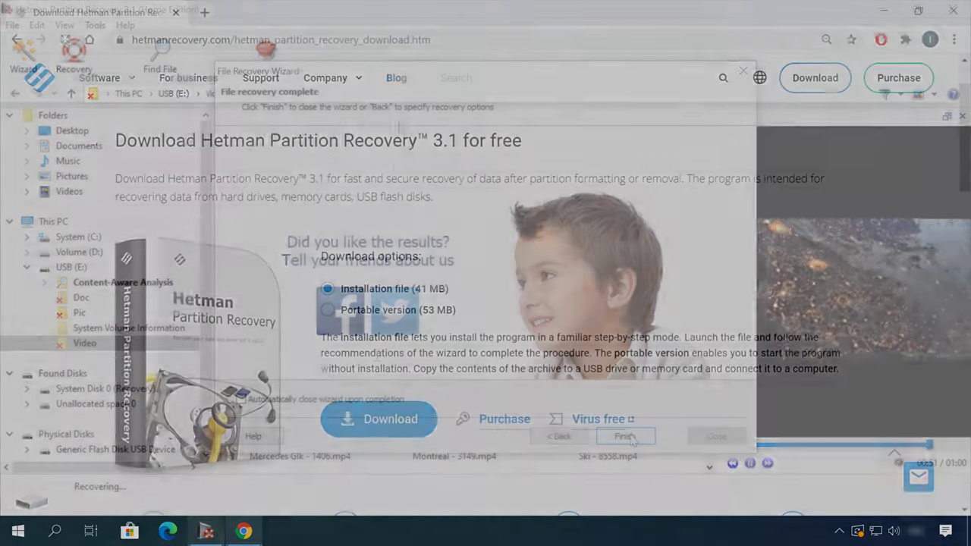
Open the blog article 'How to remove files safely…' from the site's Blog
left_click(398, 80)
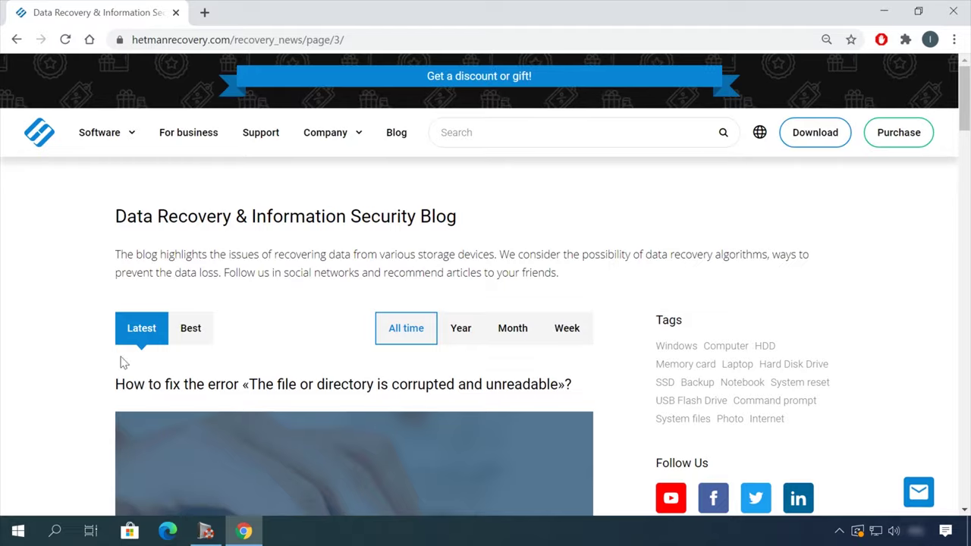
scroll(123, 362, "down", 12)
scroll(73, 364, "down", 7)
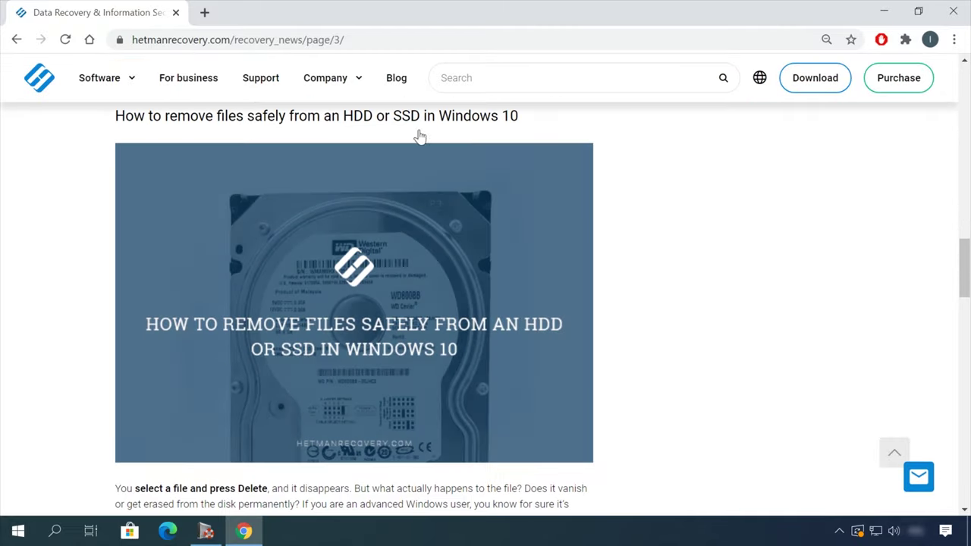
left_click(439, 118)
Scroll through the article and bring up the leave-a-message form
scroll(596, 295, "down", 10)
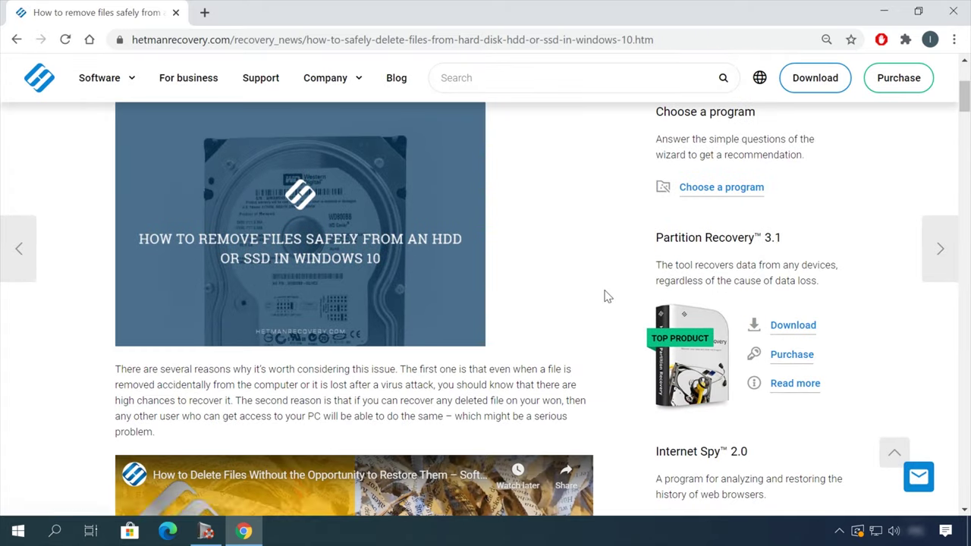
scroll(615, 301, "down", 15)
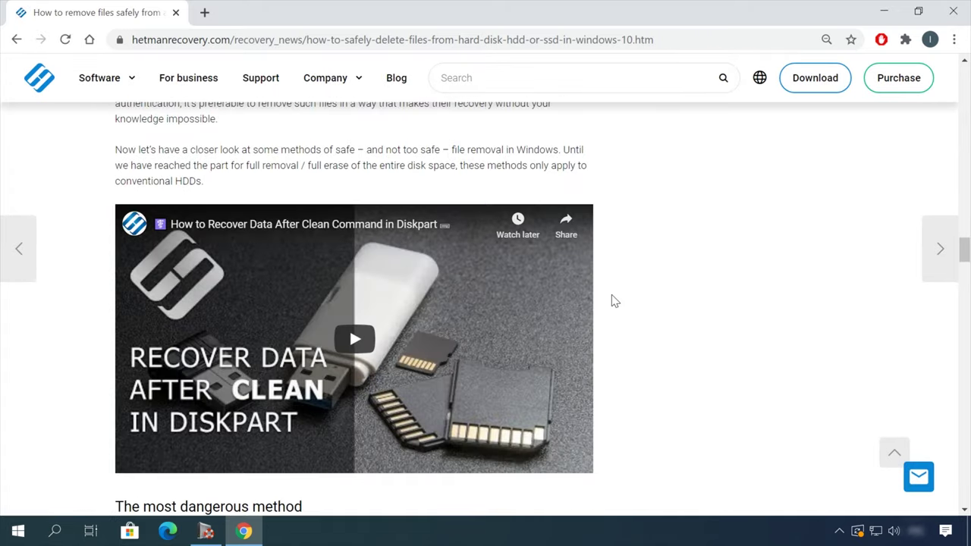
left_click(918, 475)
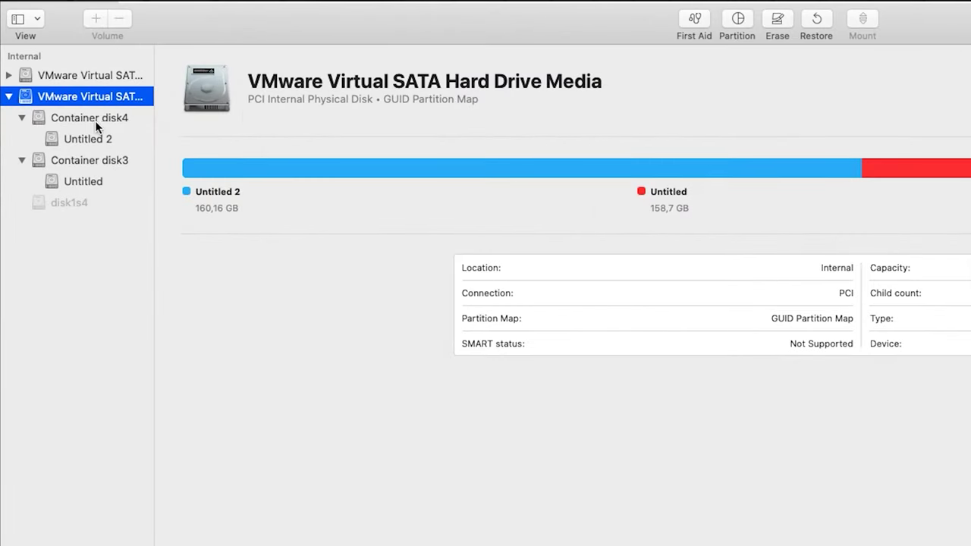
Inspect Container disk4 and the Untitled 2 volume, then open Untitled 2 in Finder
left_click(89, 120)
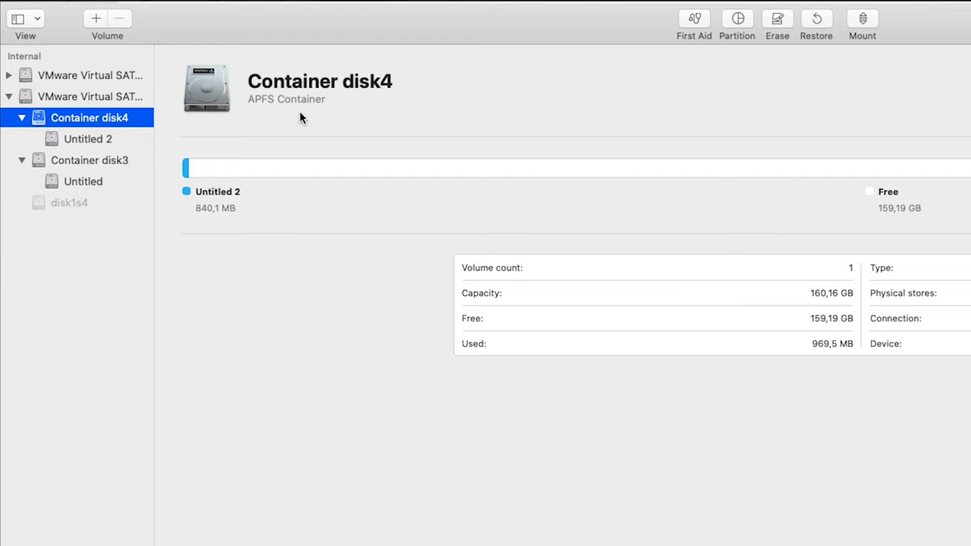
left_click(84, 143)
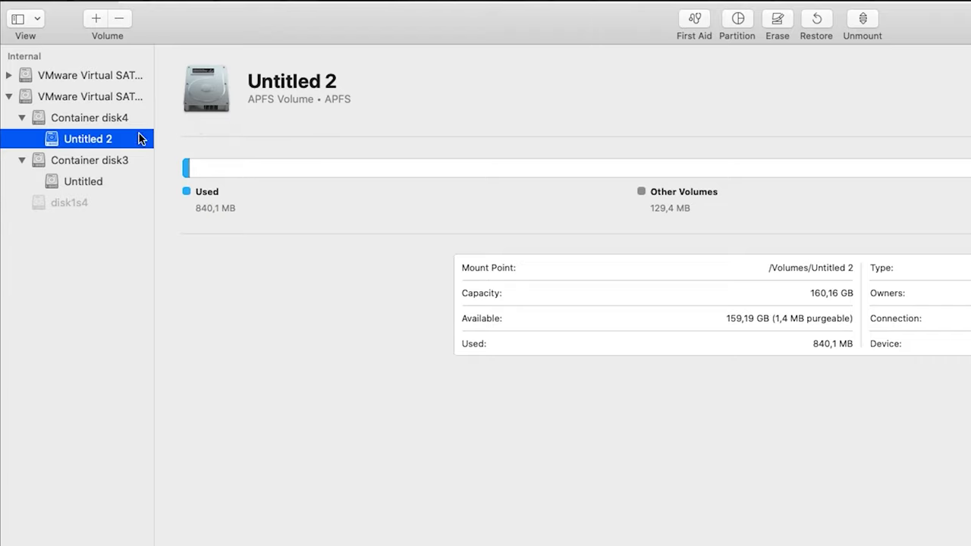
right_click(100, 138)
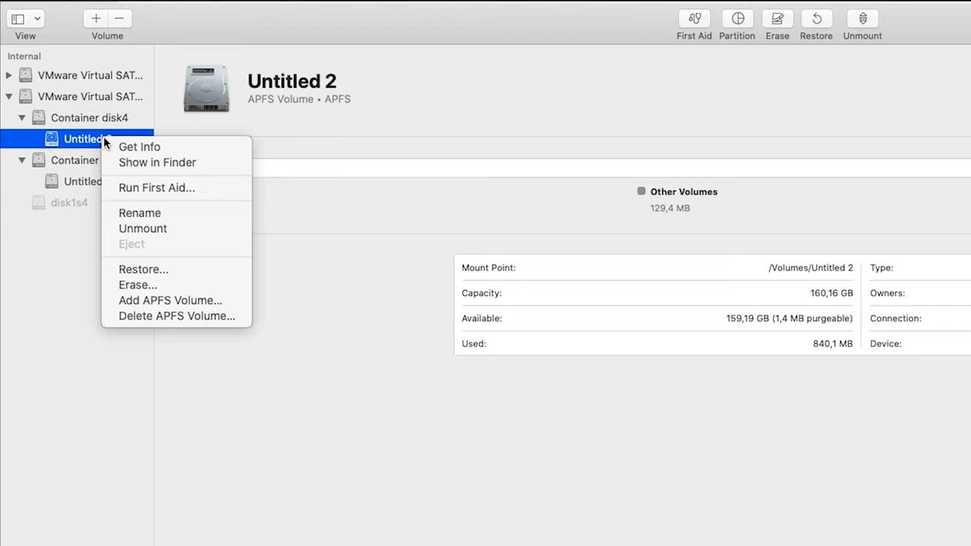
left_click(138, 164)
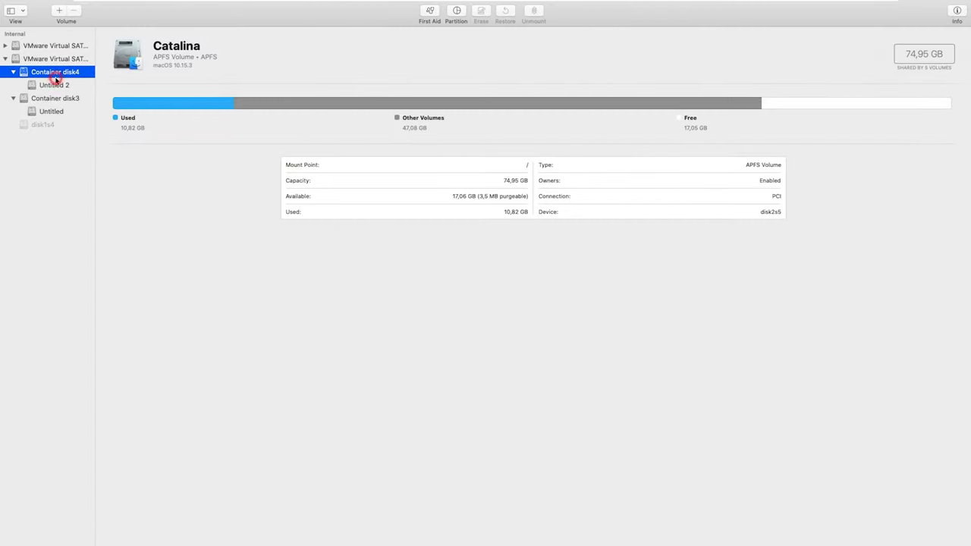
Add a new APFS volume named Untitled 3 to Container disk4
right_click(57, 77)
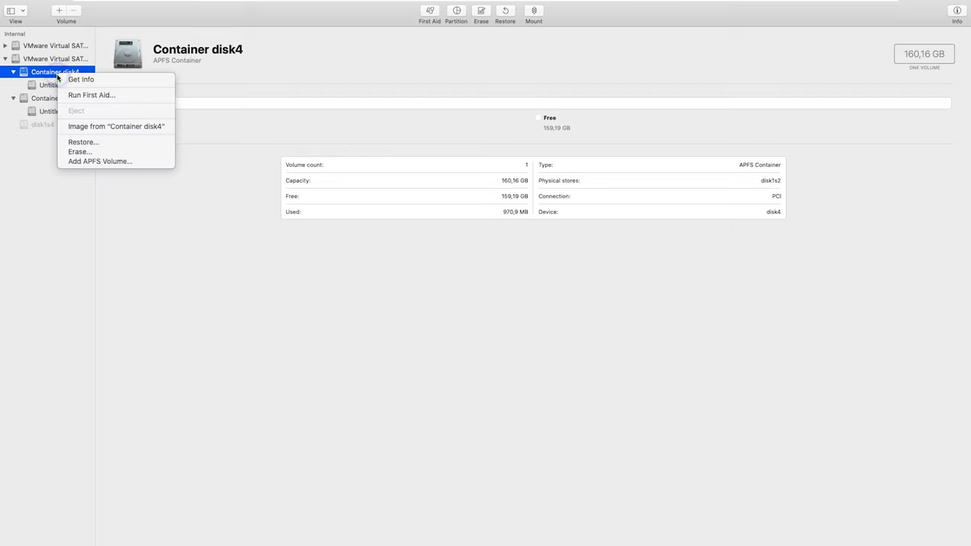
left_click(86, 162)
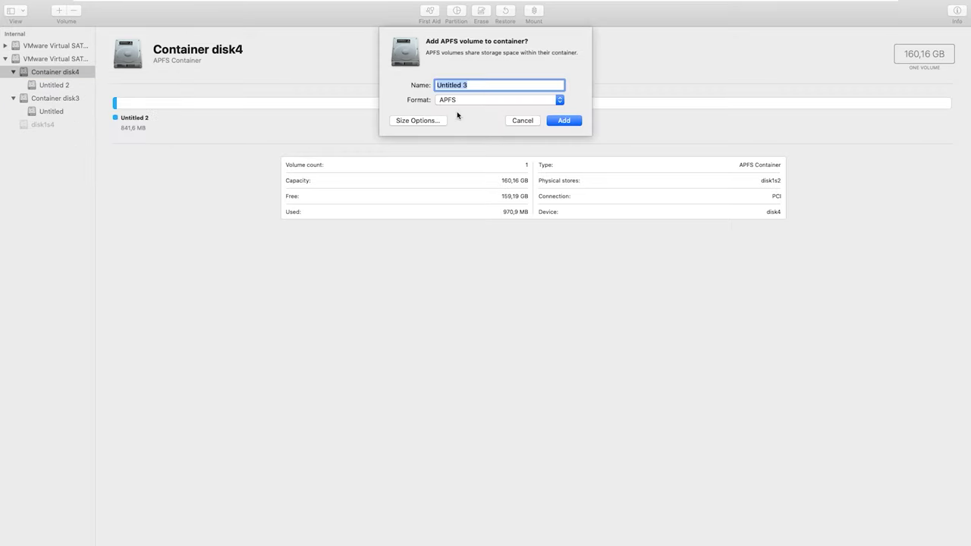
left_click(565, 126)
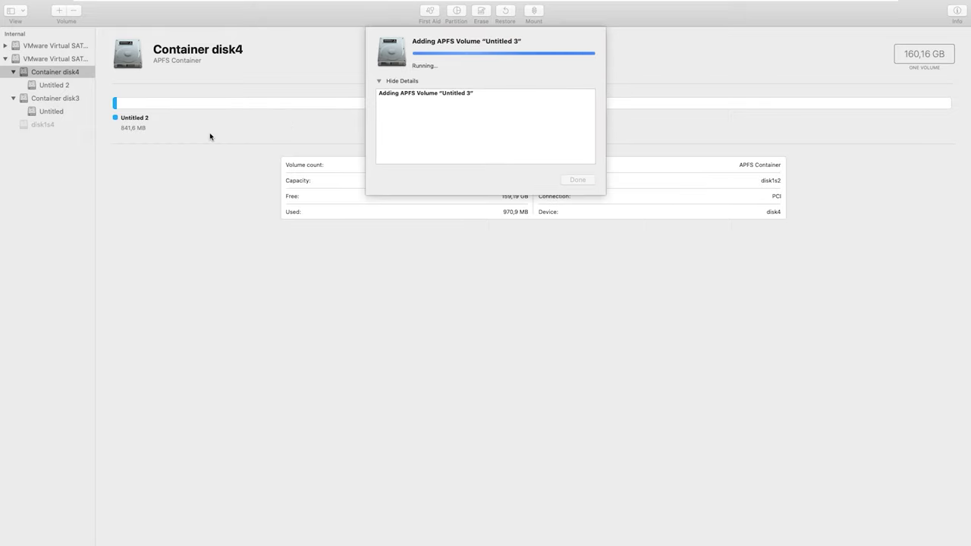
left_click(575, 180)
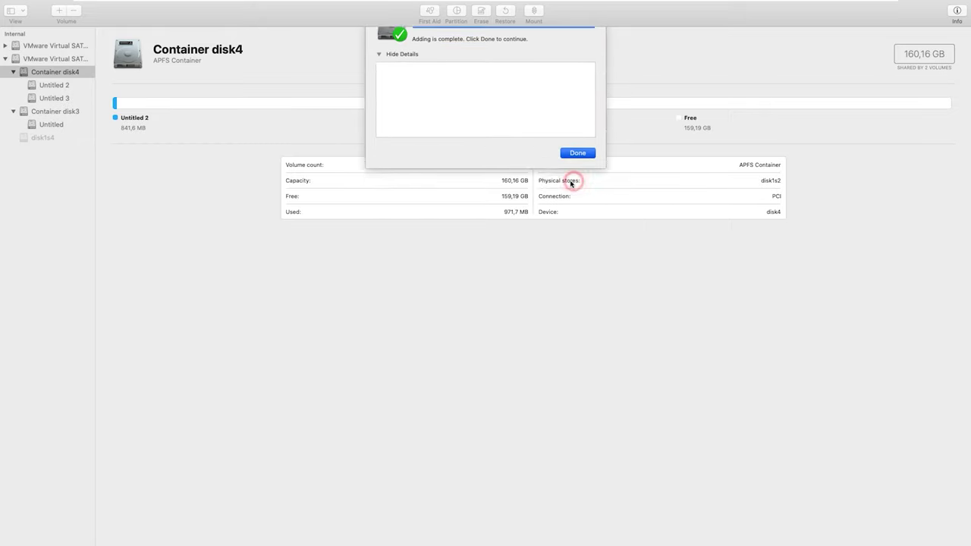
Compare the details of Untitled 2, Untitled 3, Container disk4 and the whole virtual SATA disk
left_click(55, 87)
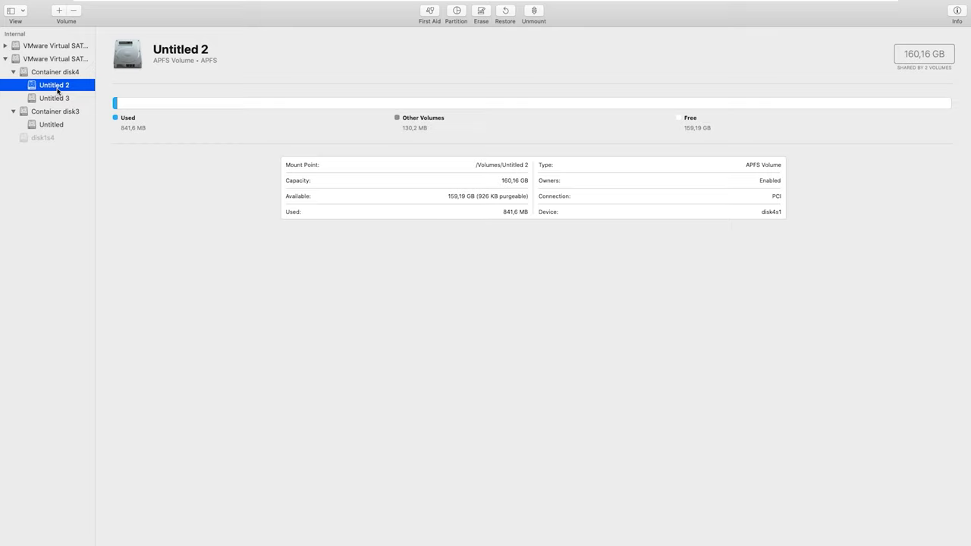
left_click(55, 102)
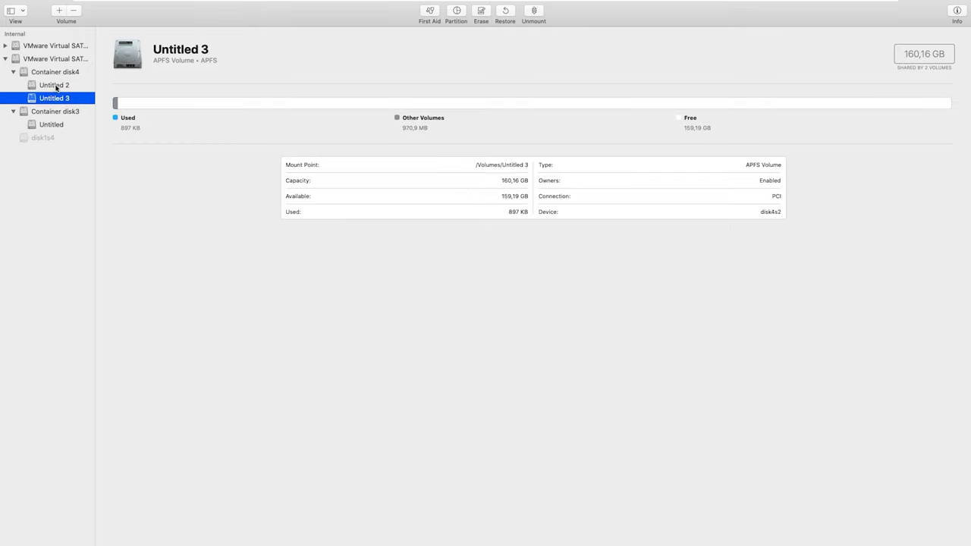
left_click(57, 86)
left_click(58, 98)
left_click(56, 72)
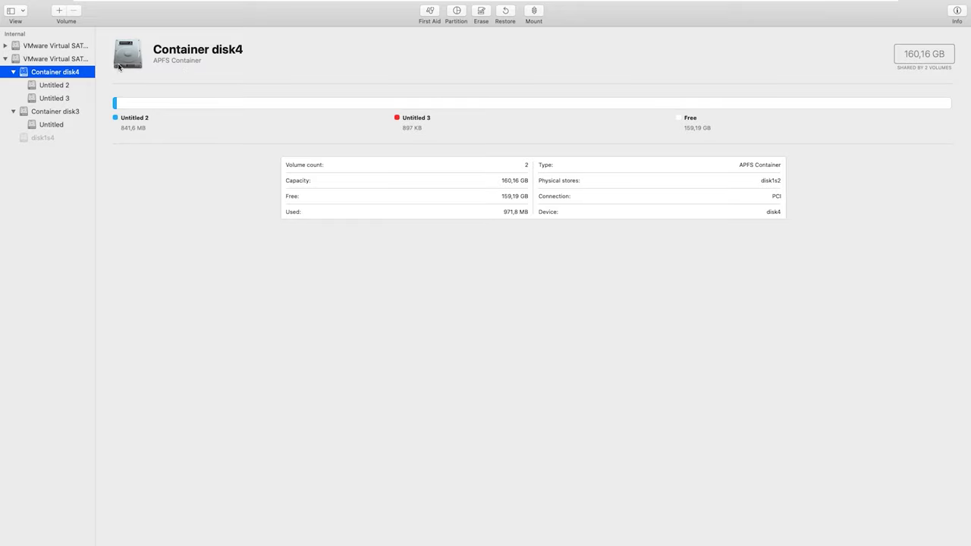
left_click(66, 59)
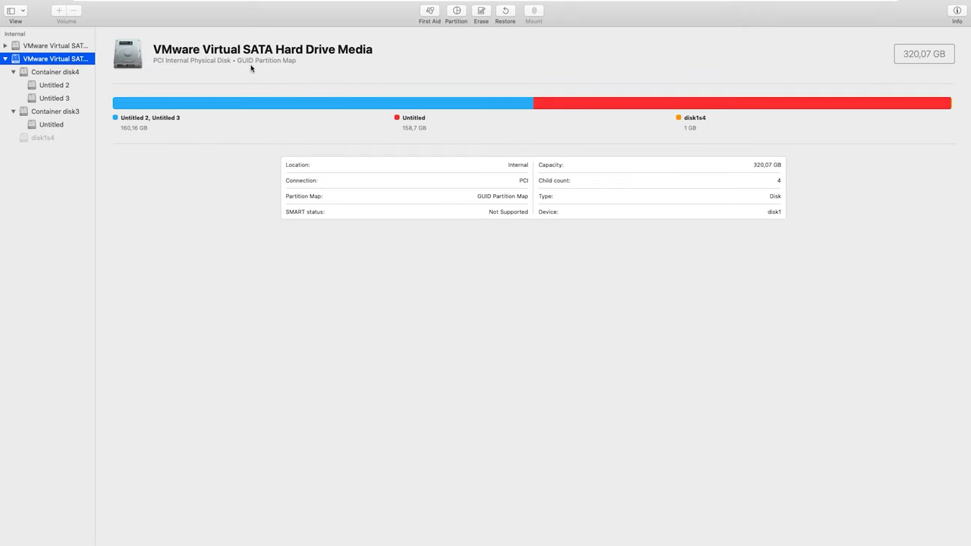
left_click(58, 73)
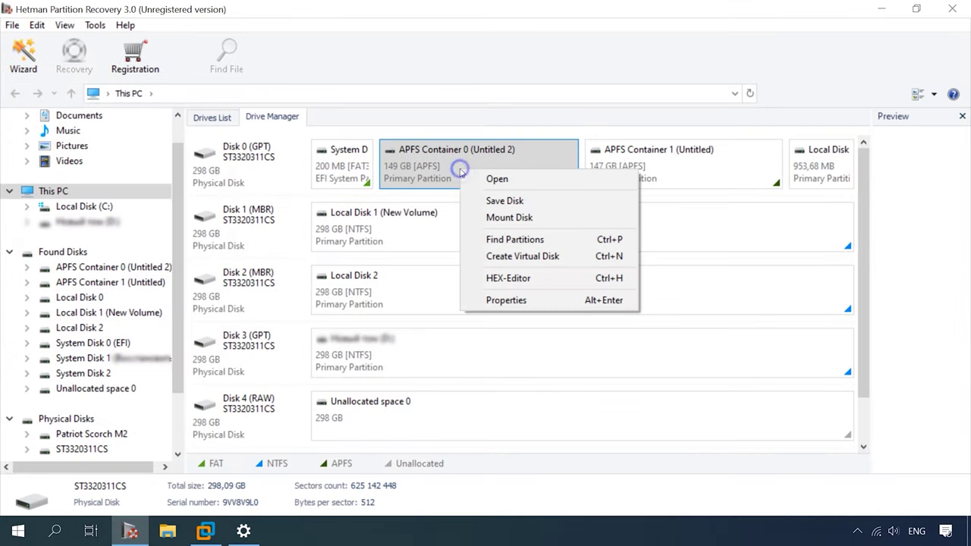
Fast-scan APFS Container 0 and select its Untitled 2 volume
left_click(498, 179)
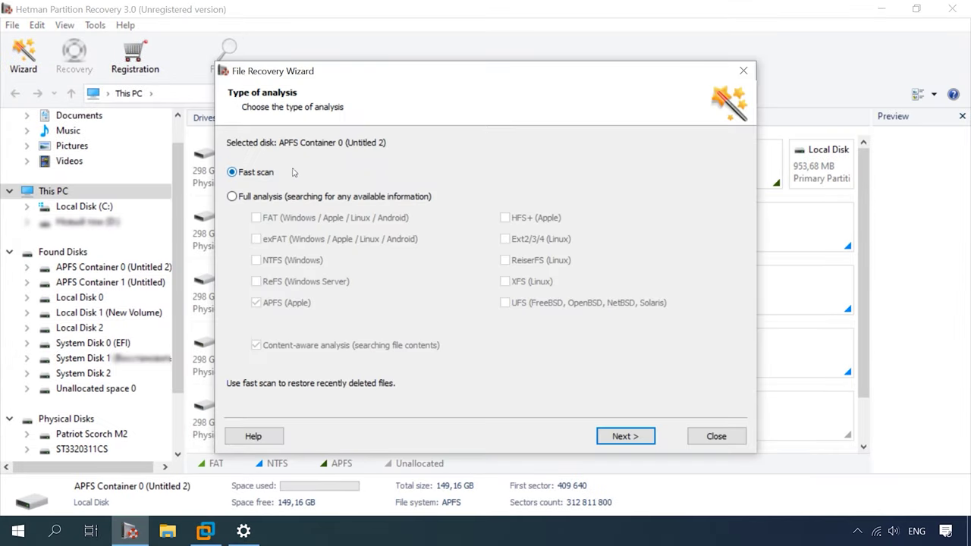
left_click(622, 440)
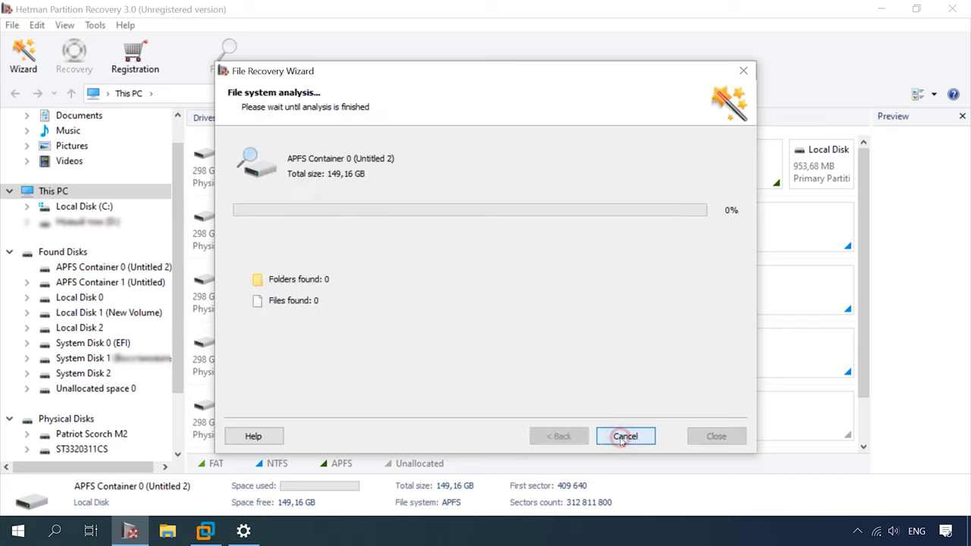
left_click(631, 439)
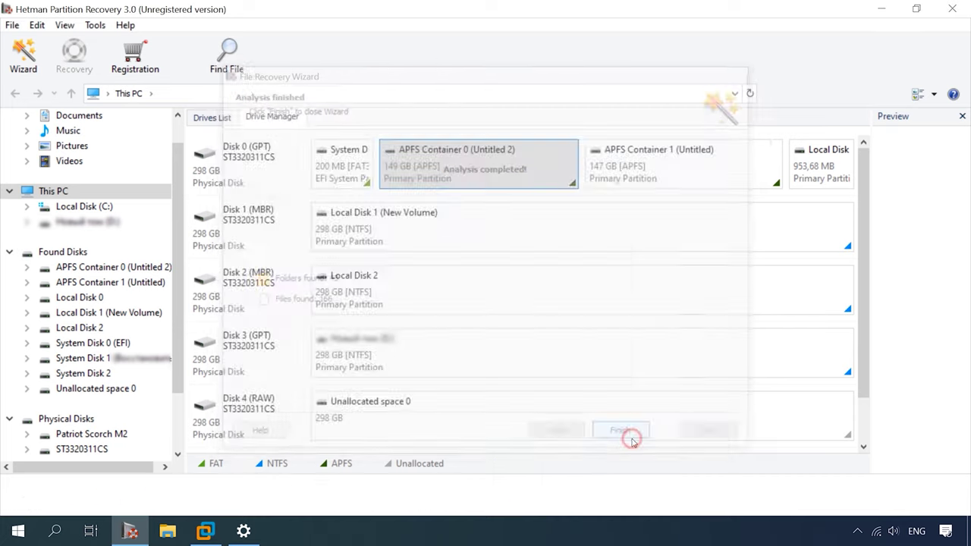
left_click(256, 175)
left_click(394, 193)
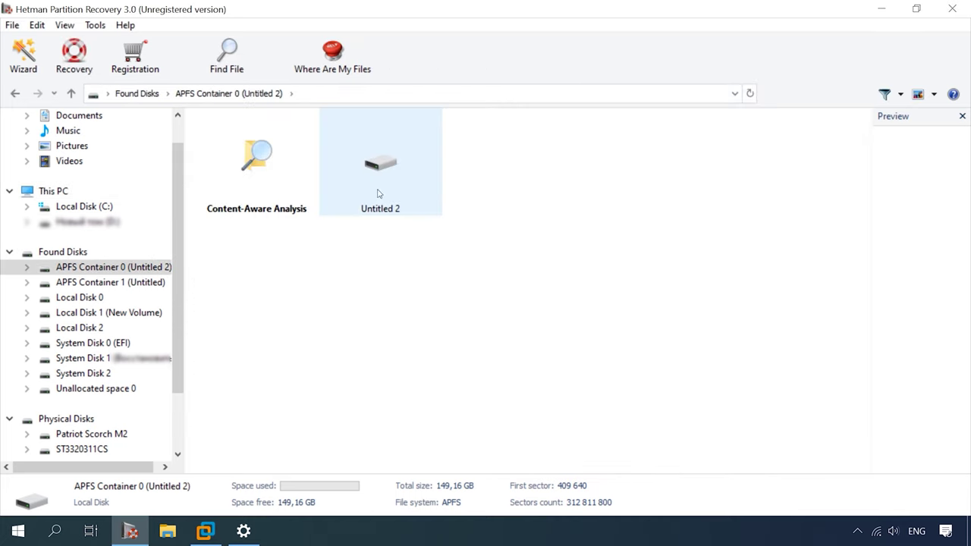
Open the container in the HEX-Editor and view its superblock and object map bytes
key("ctrl+h")
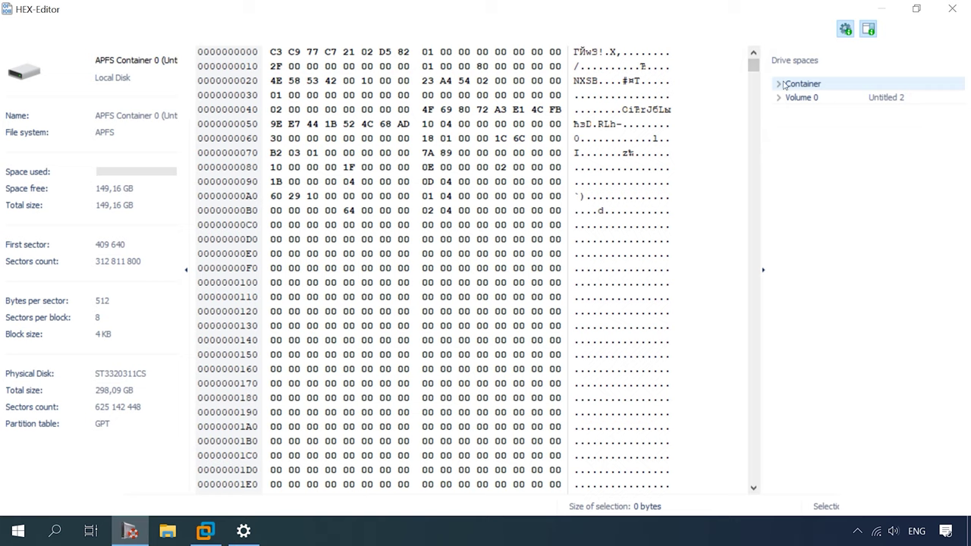
left_click(779, 83)
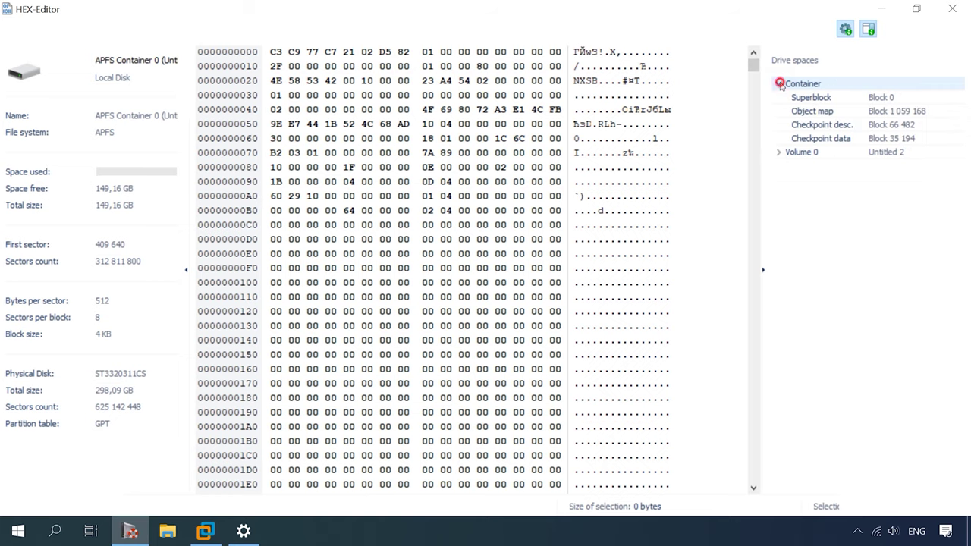
left_click(819, 98)
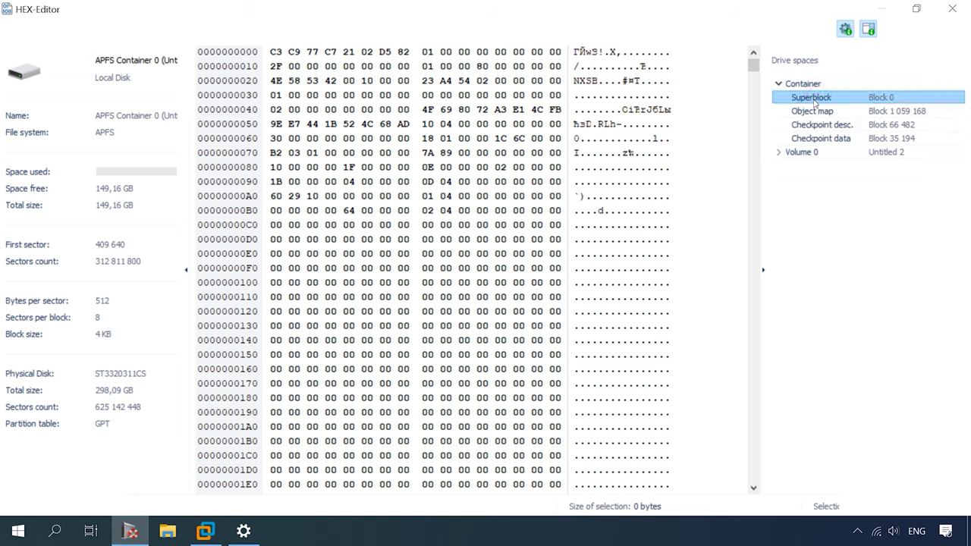
left_click(813, 110)
left_click(810, 98)
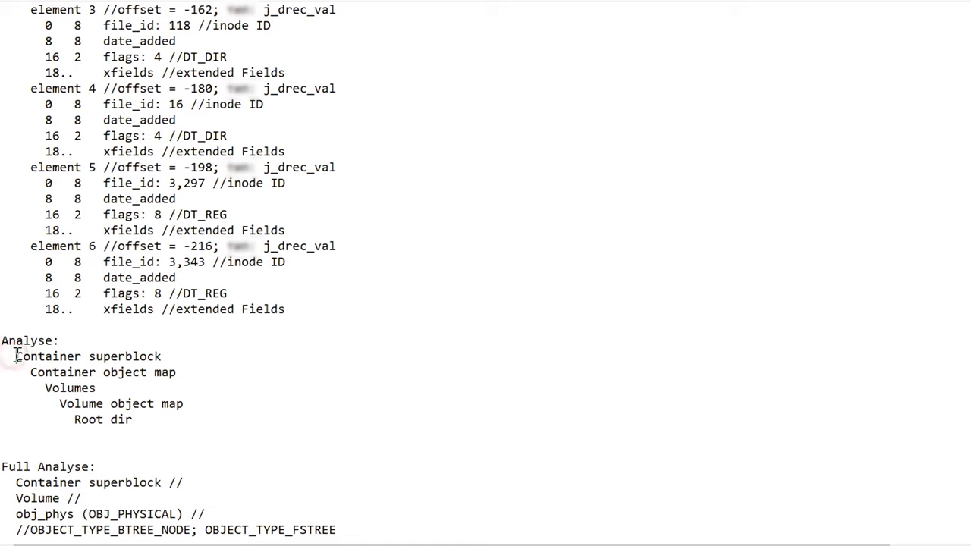
left_click_drag(16, 356, 166, 356)
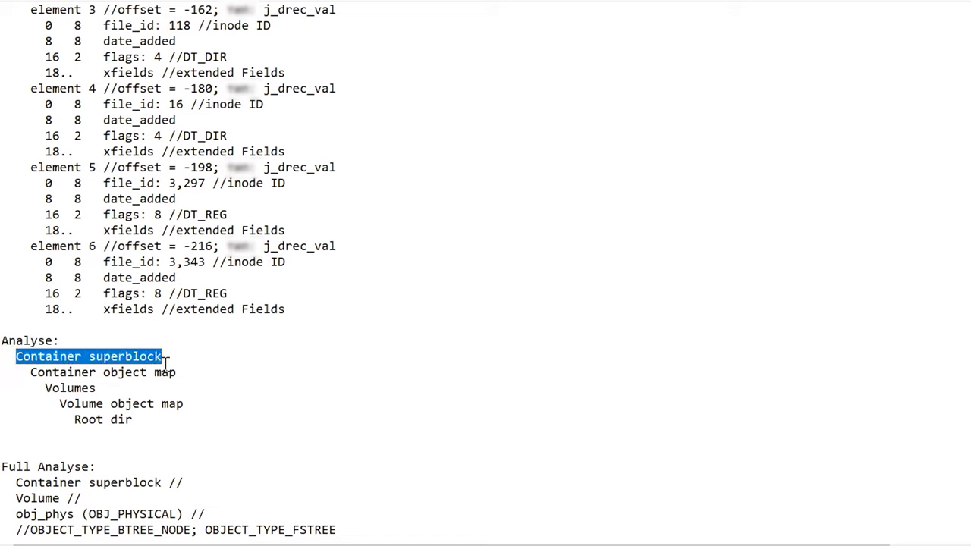
left_click(23, 372)
left_click_drag(22, 372, 178, 372)
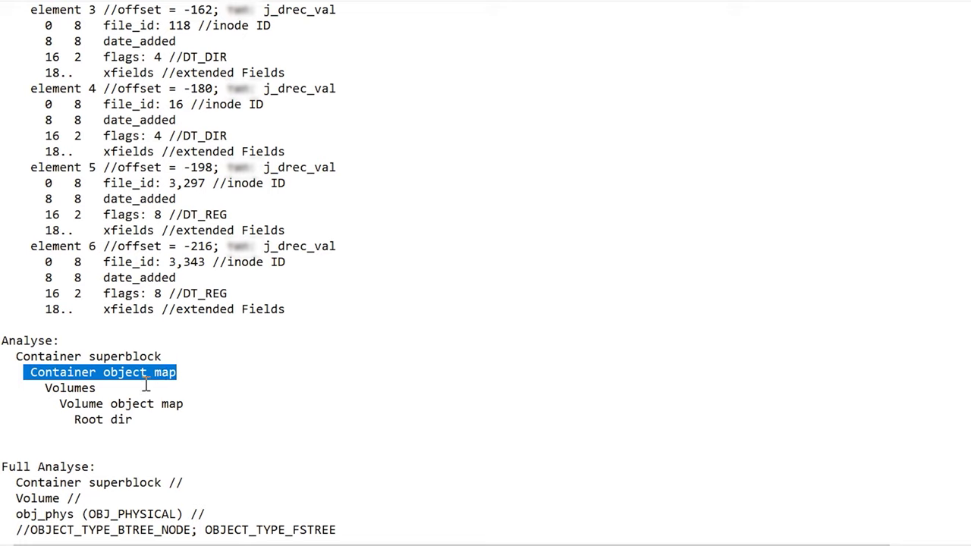
left_click_drag(45, 387, 99, 389)
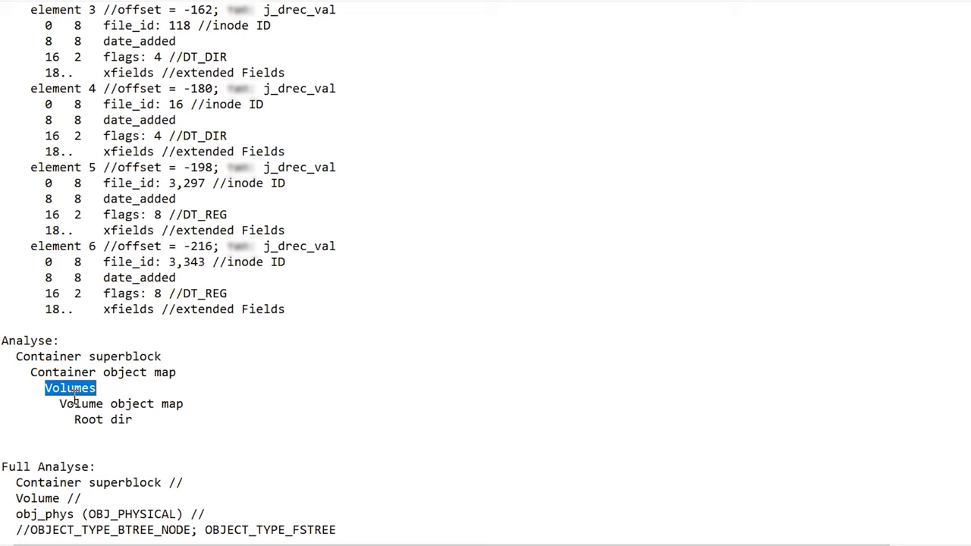
left_click_drag(57, 404, 204, 406)
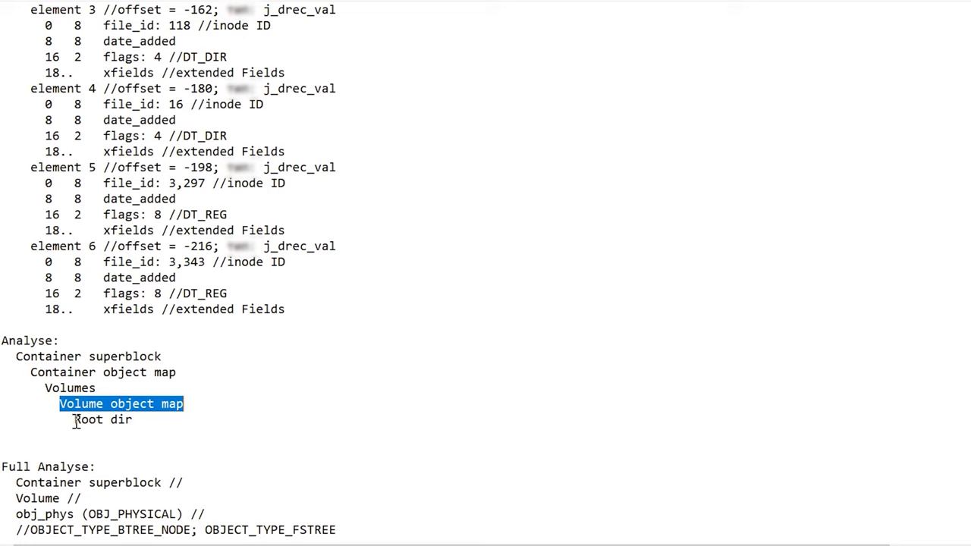
left_click_drag(74, 422, 139, 425)
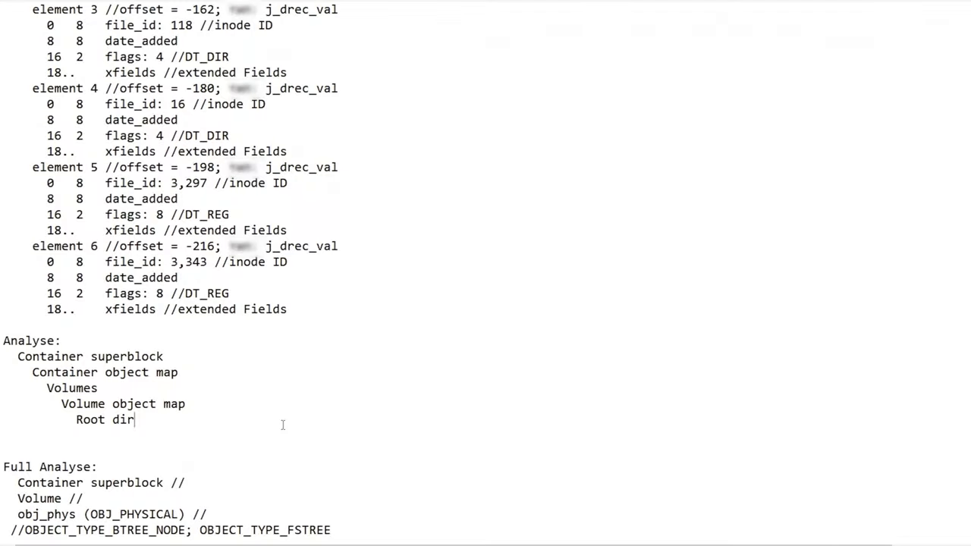
mouse_move(76, 422)
left_mouse_down()
mouse_move(135, 429)
mouse_move(76, 422)
left_mouse_up()
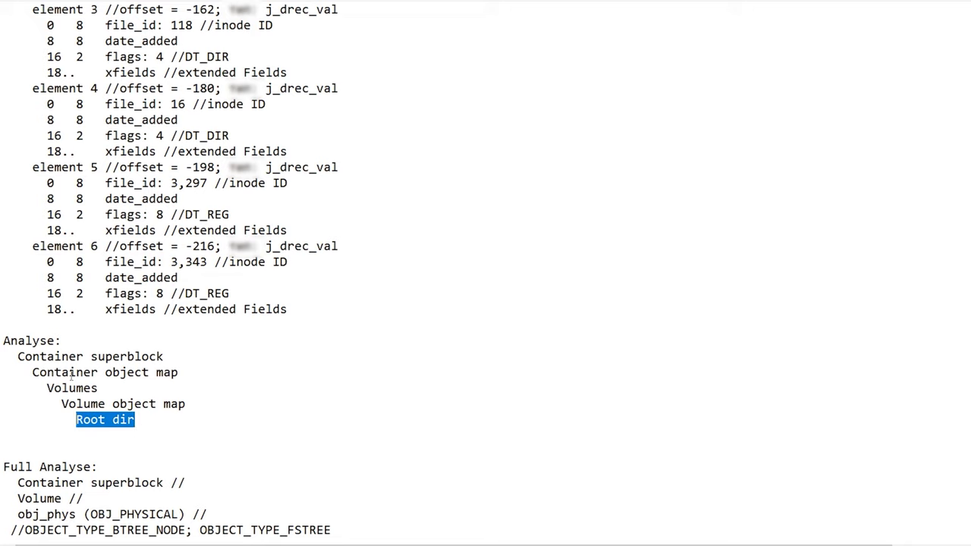
left_click_drag(19, 356, 69, 420)
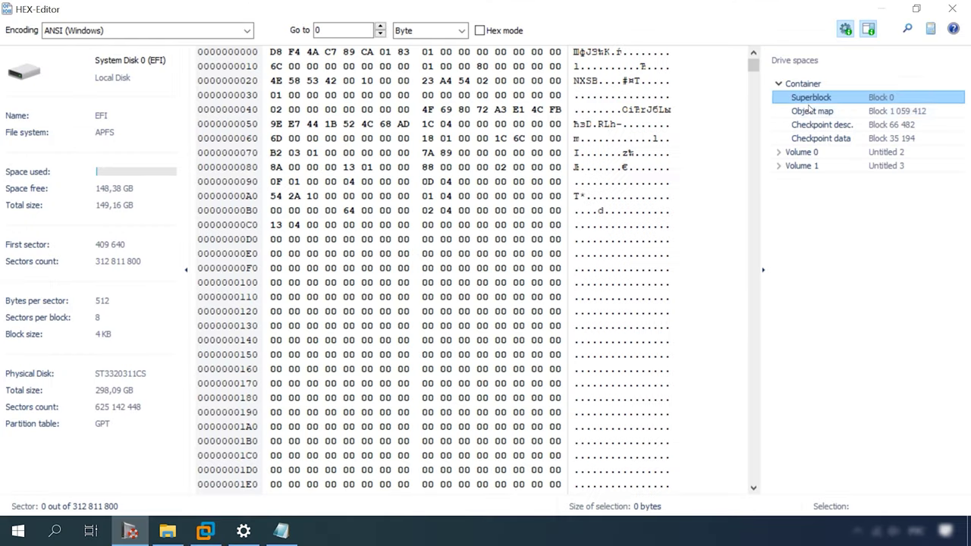
View the container superblock, object map, checkpoint descriptor and checkpoint data blocks in hex
left_click(811, 111)
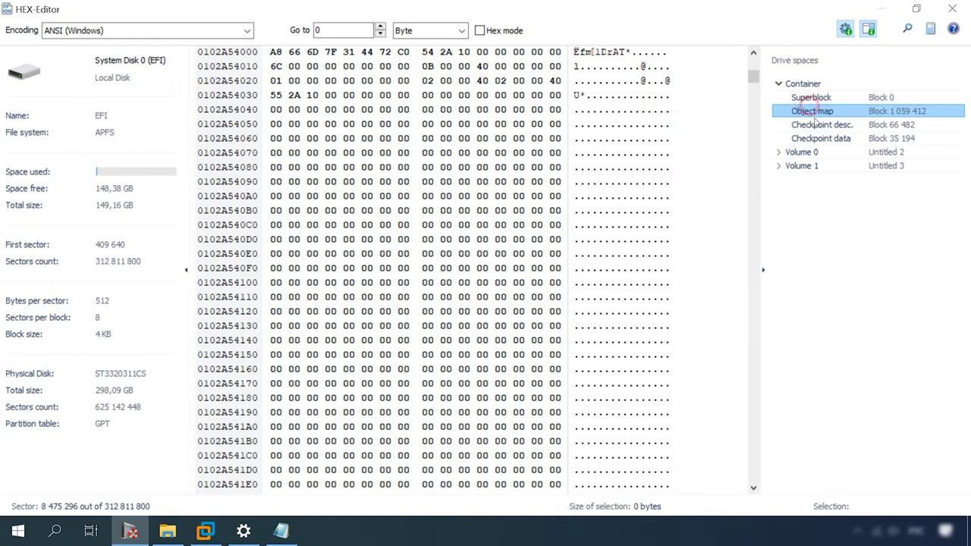
left_click(817, 125)
left_click(816, 138)
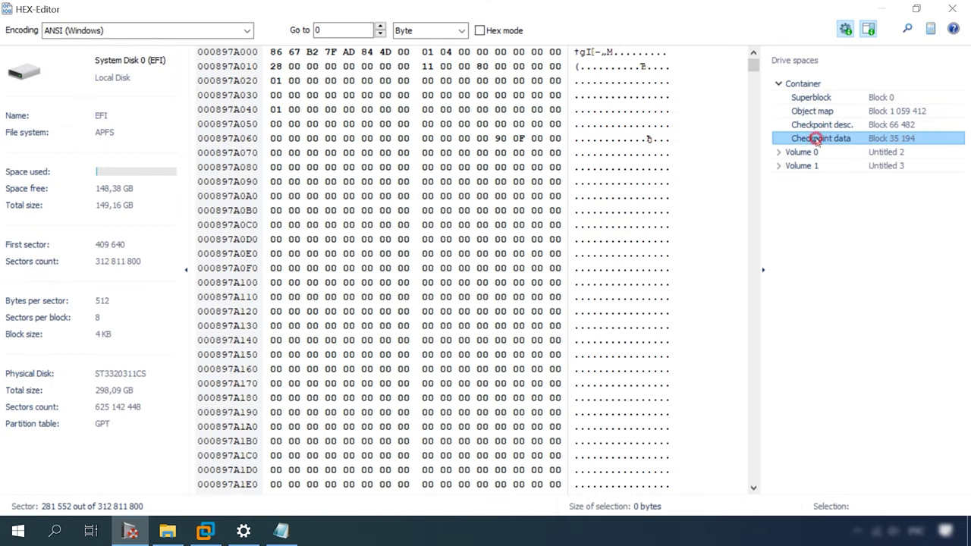
left_click(810, 99)
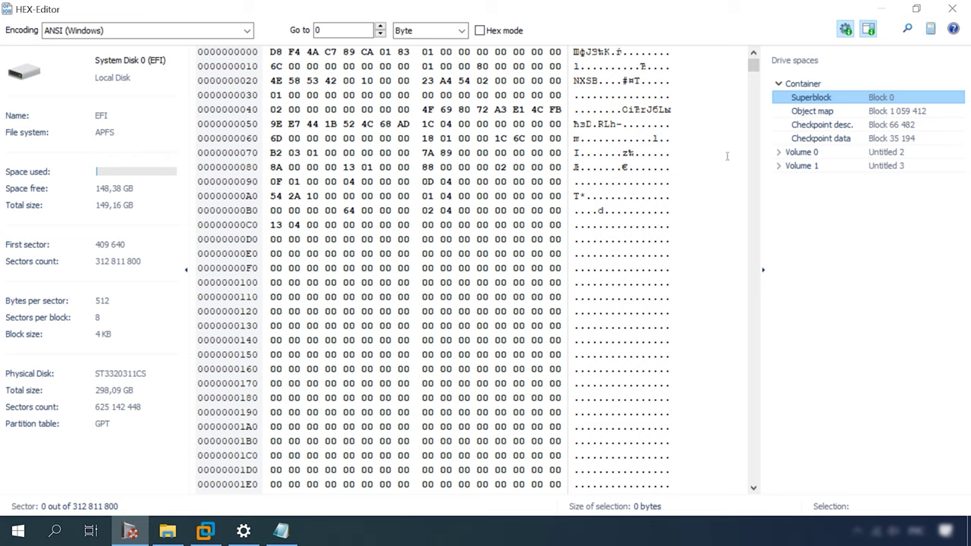
left_click(809, 113)
left_click(809, 125)
left_click(807, 139)
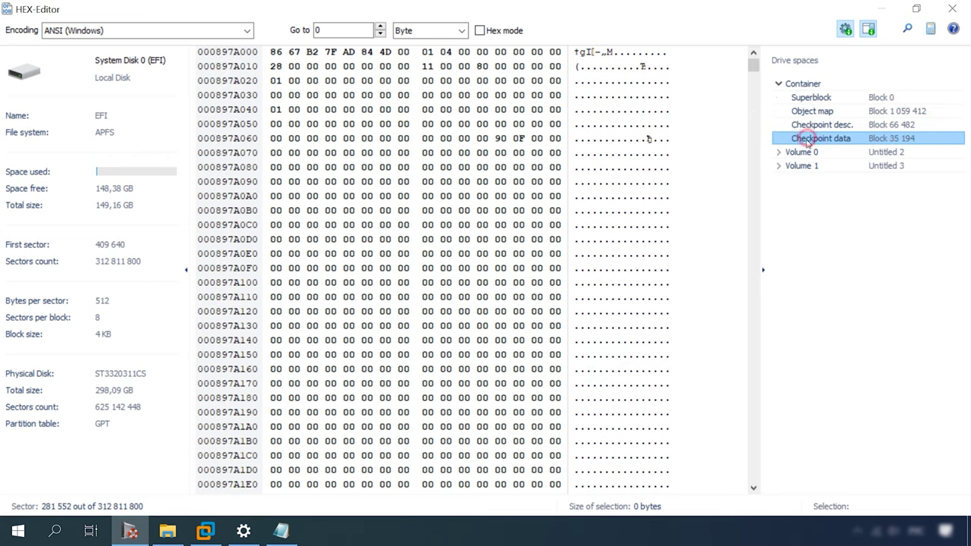
Expand Volume 0 and view its superblock, object map and extents blocks
left_click(779, 152)
left_click(809, 167)
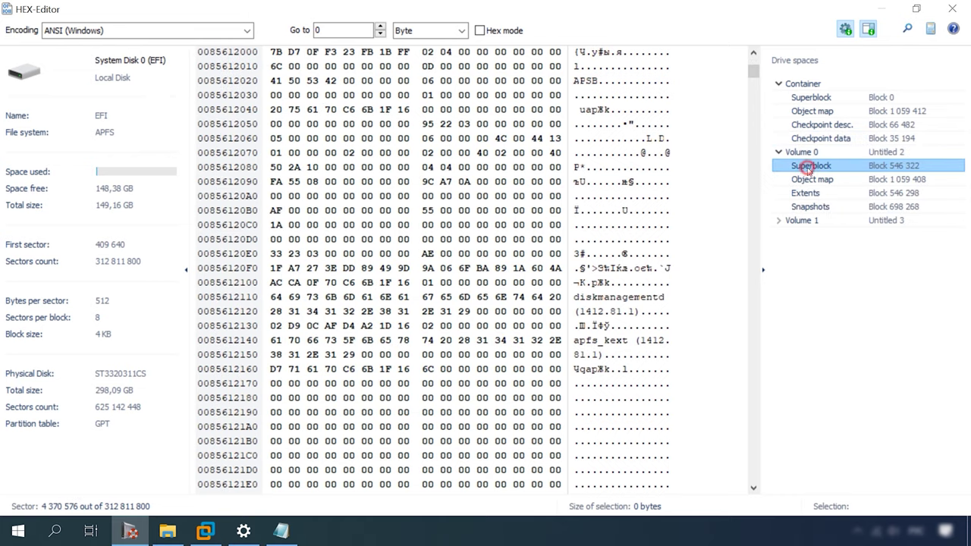
left_click(811, 180)
left_click(804, 193)
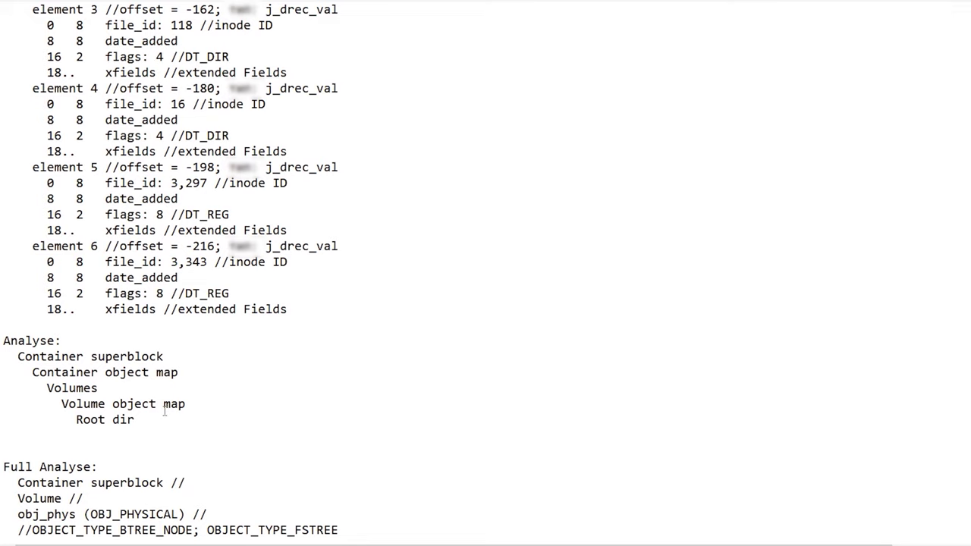
left_click_drag(23, 357, 164, 356)
left_click_drag(32, 372, 185, 372)
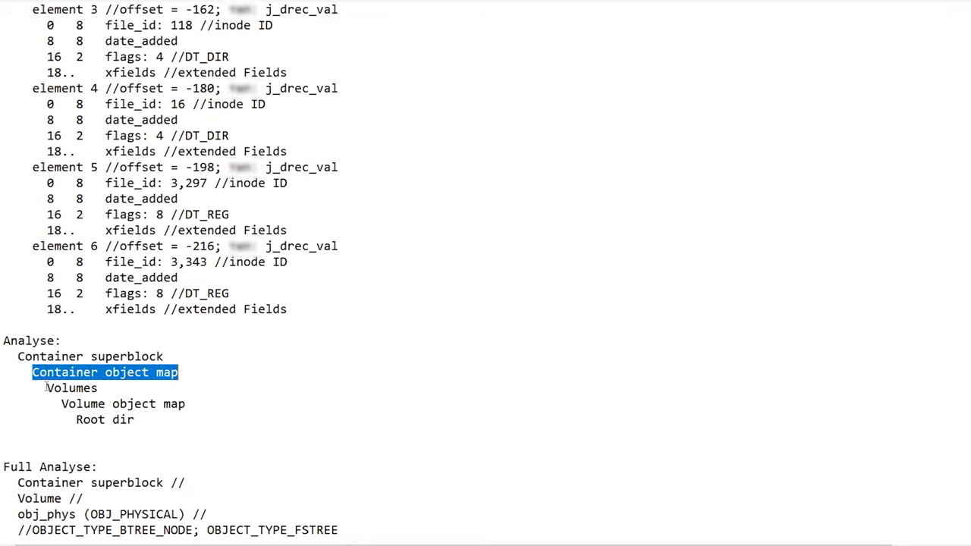
left_click_drag(41, 388, 147, 393)
left_click_drag(60, 404, 69, 422)
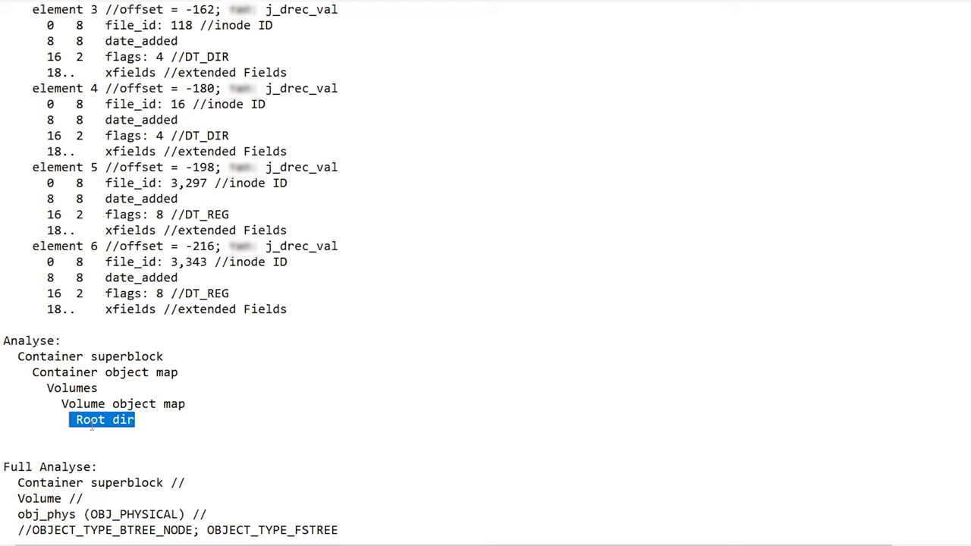
left_click_drag(186, 355, 11, 357)
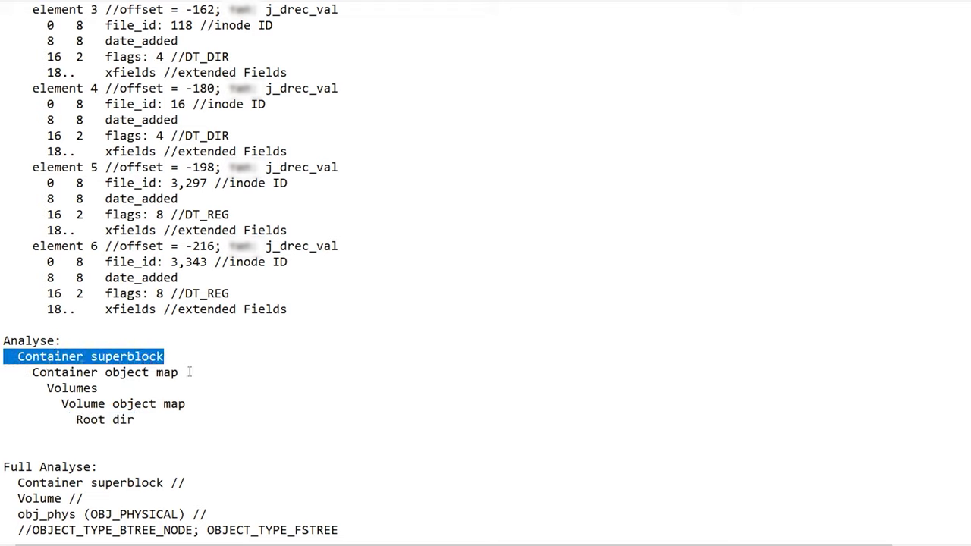
left_click_drag(151, 421, 70, 419)
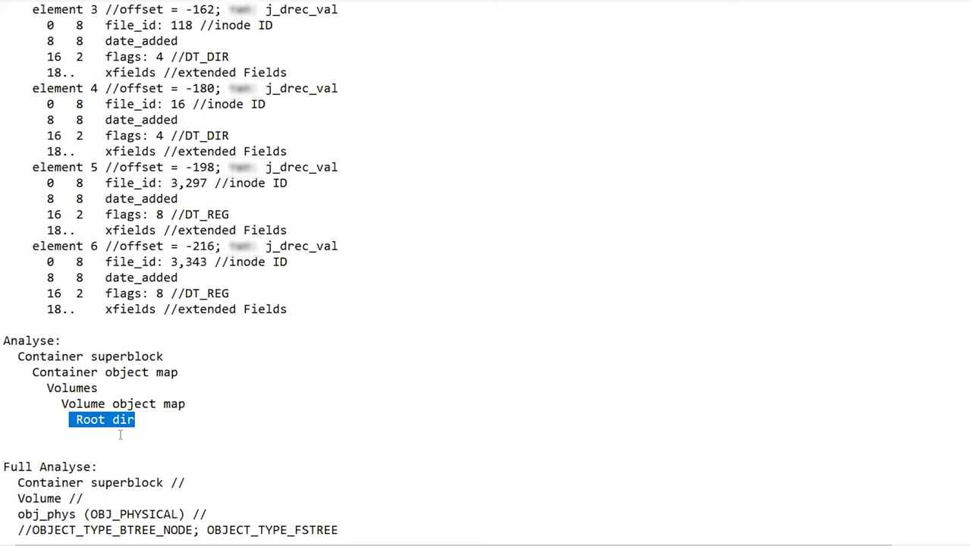
left_click_drag(20, 356, 81, 420)
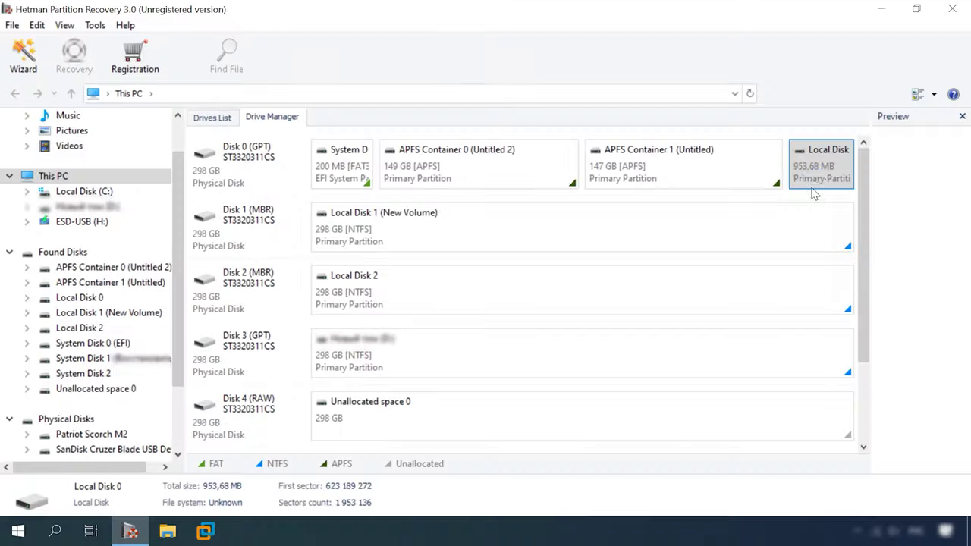
Run the full APFS analysis on Local Disk 0 and open the found APFS Container
right_click(815, 190)
left_click(835, 185)
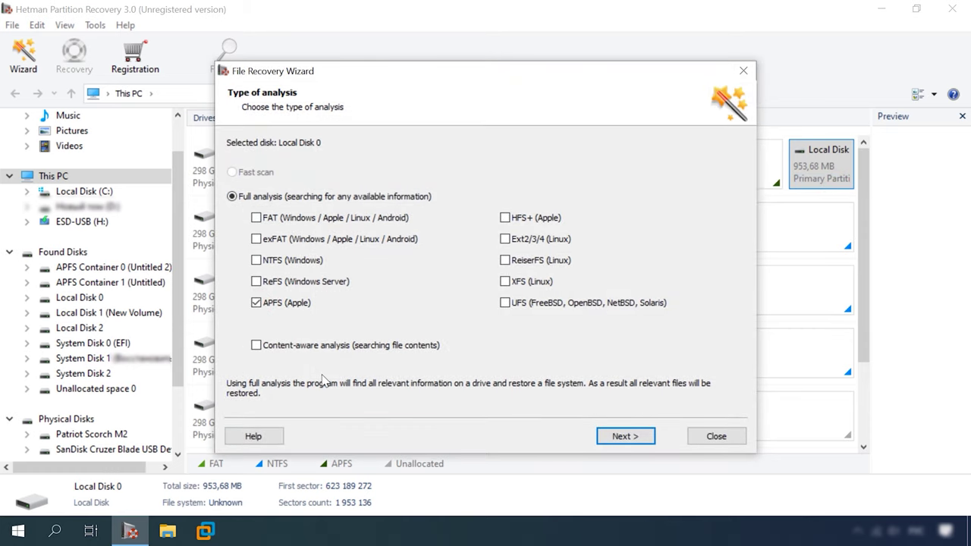
left_click(627, 436)
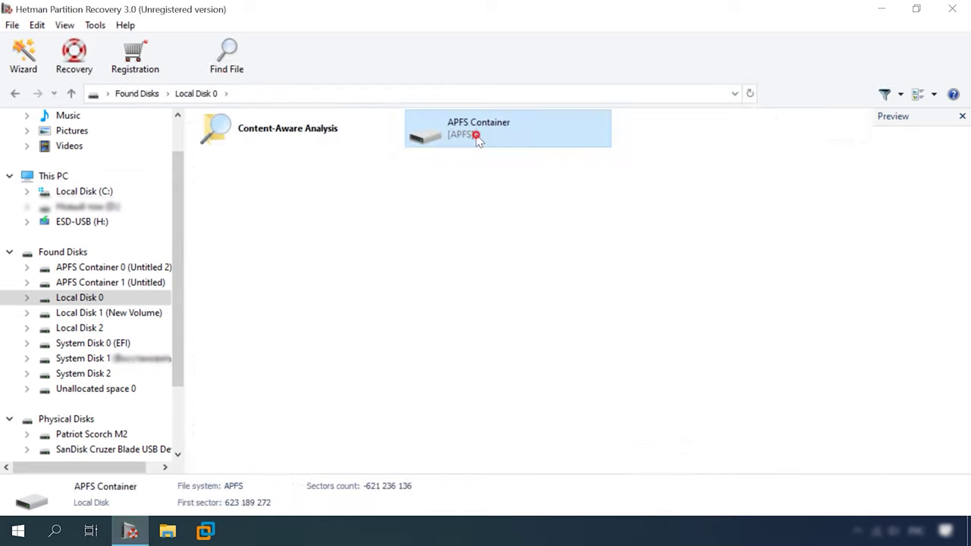
double_click(475, 135)
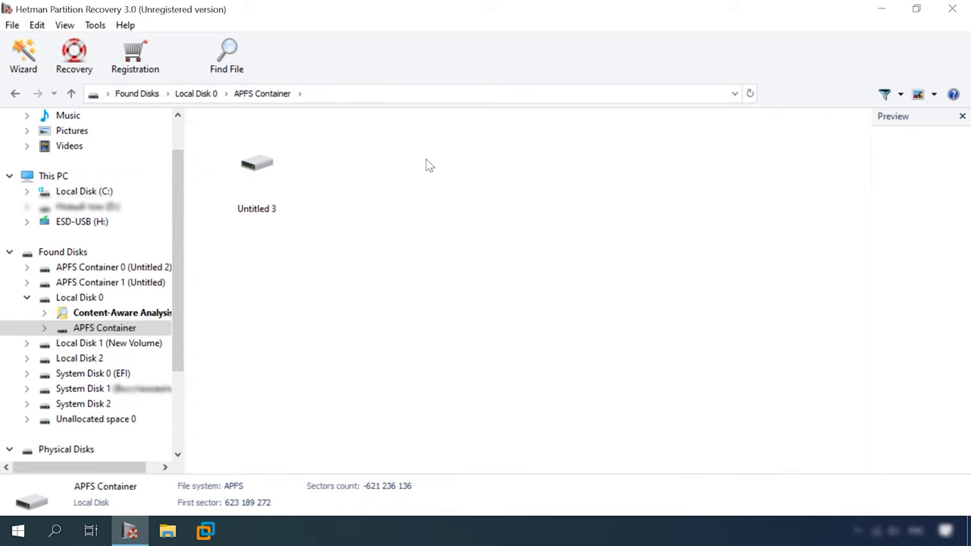
Select the Untitled 3 volume and open it to list its contents
left_click(264, 202)
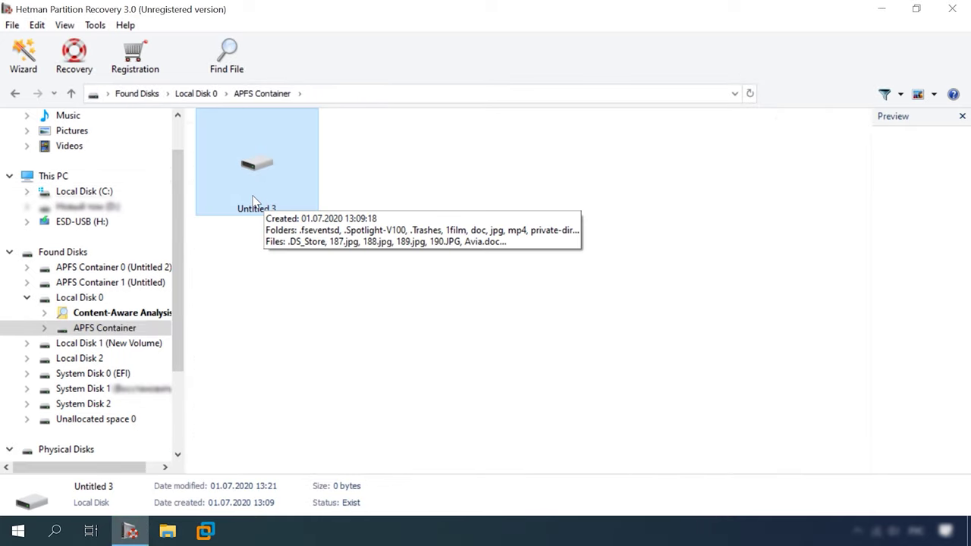
left_click(264, 197)
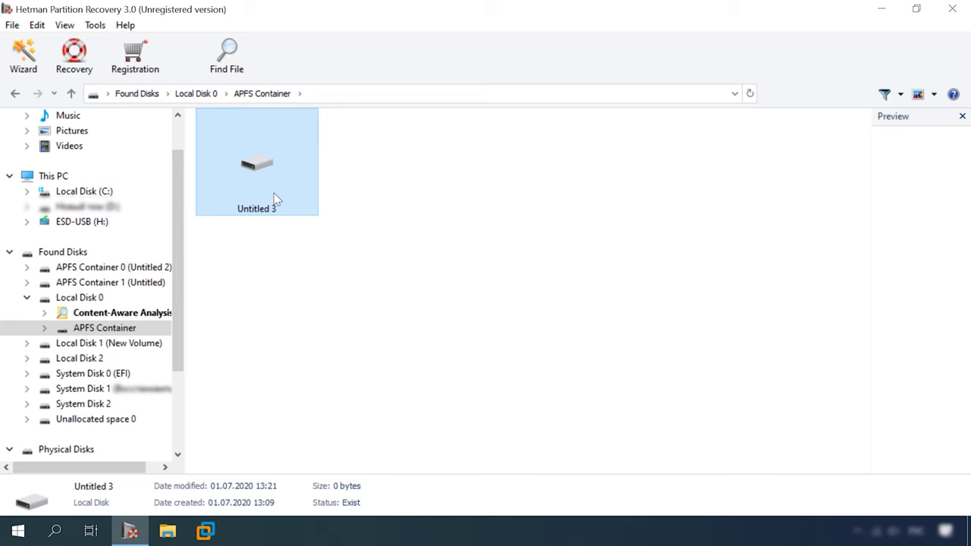
double_click(272, 188)
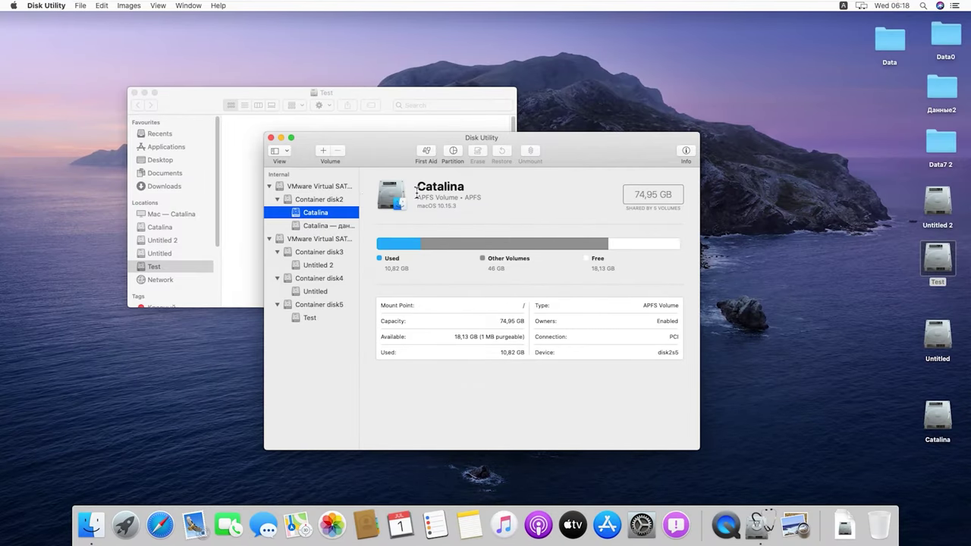
Select the second VMware Virtual SATA disk to view its details
left_click(335, 239)
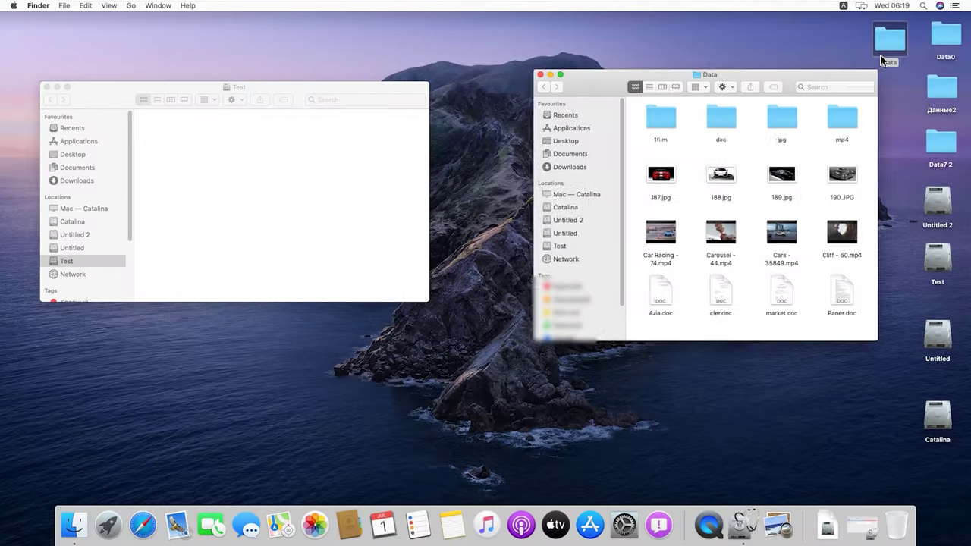
Copy all 16 items from the Data folder into the Test volume
left_click(665, 184)
left_click(667, 260)
left_click(657, 295)
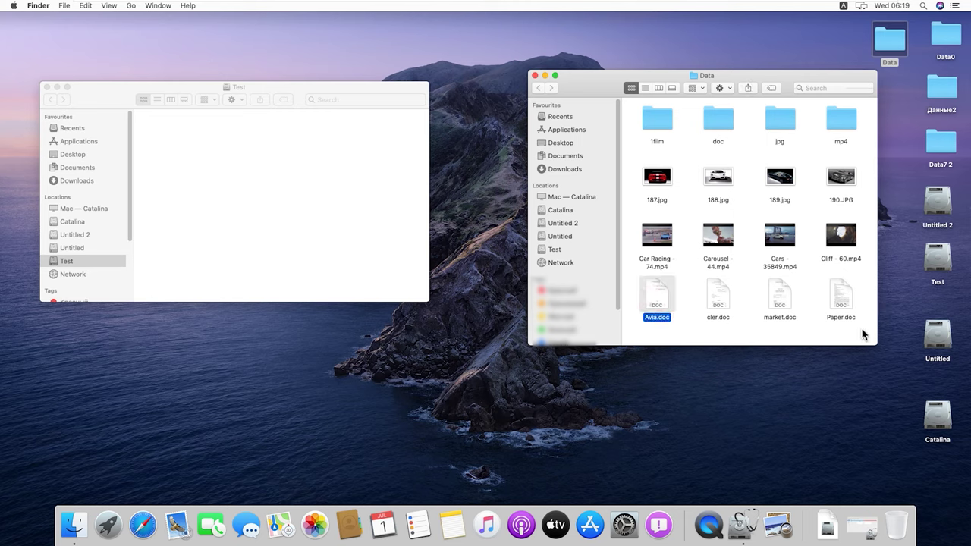
left_click_drag(863, 334, 627, 103)
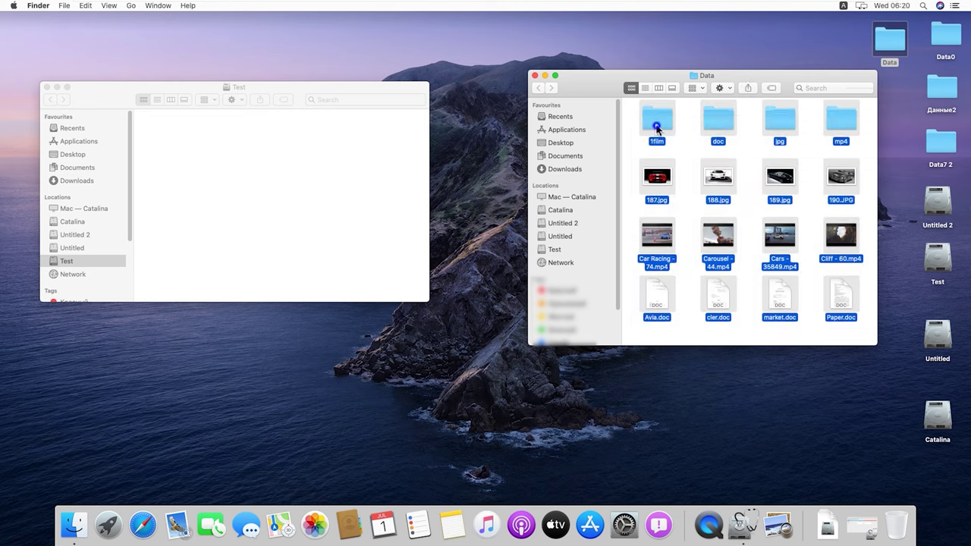
right_click(657, 129)
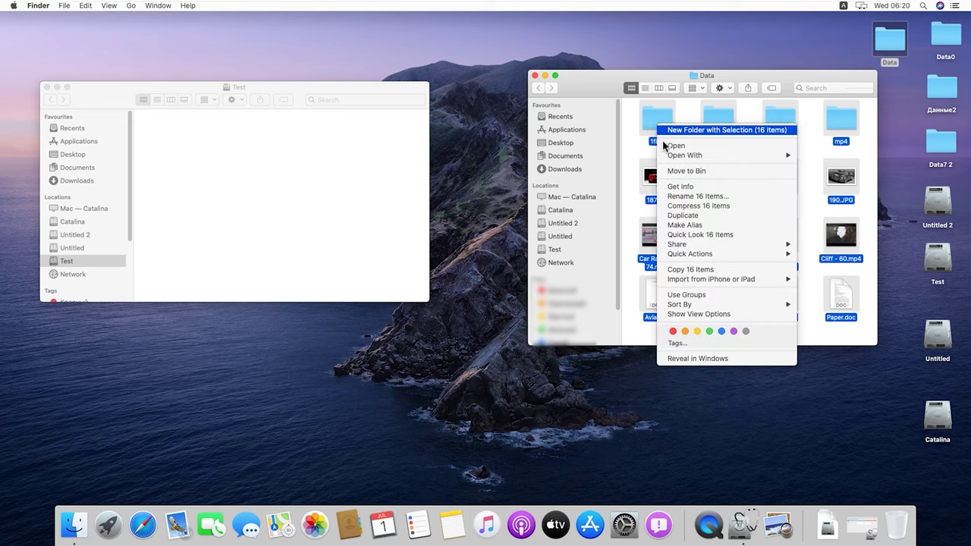
left_click(708, 270)
left_click(228, 191)
right_click(227, 186)
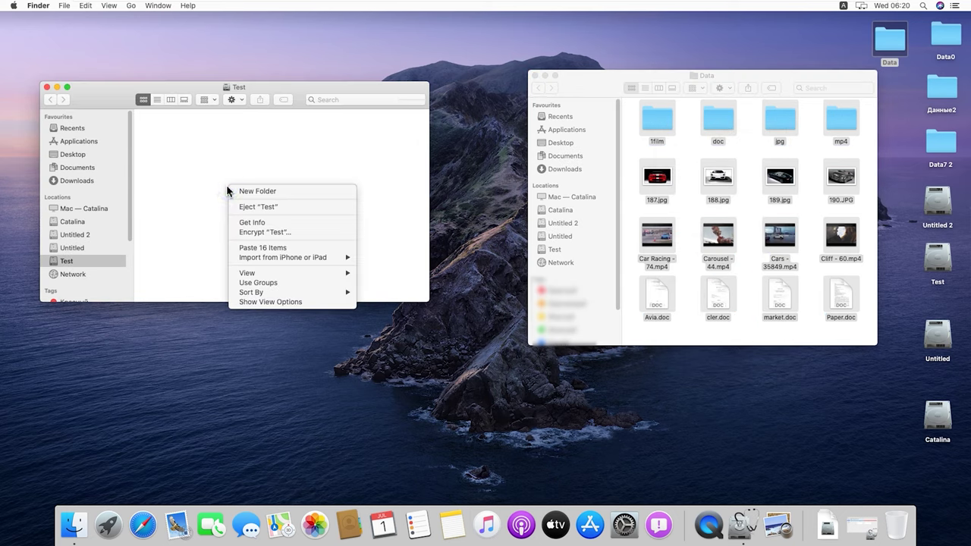
left_click(297, 248)
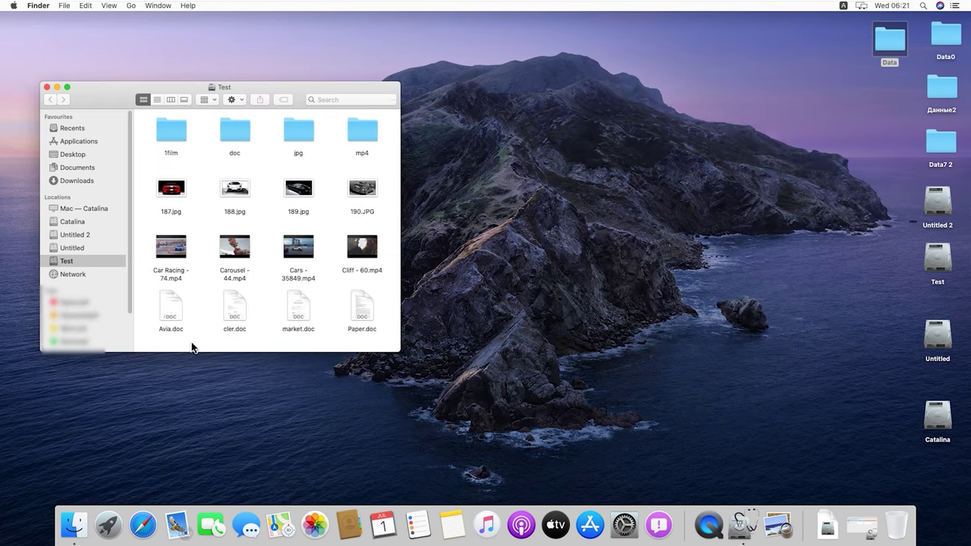
Permanently delete 1film, 187.jpg, Car Racing - 74.mp4 and Avia.doc, then shut down the Mac
left_click_drag(192, 347, 161, 129)
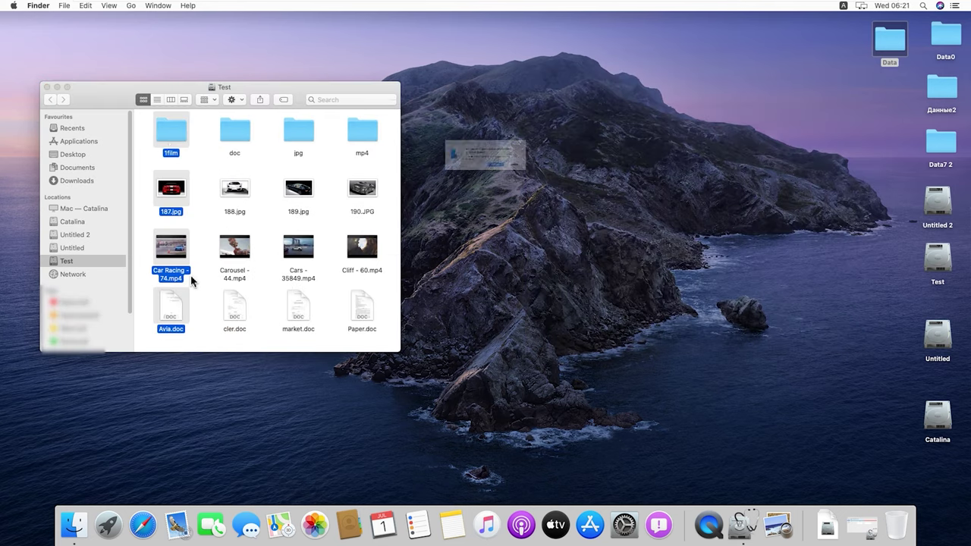
left_click(565, 183)
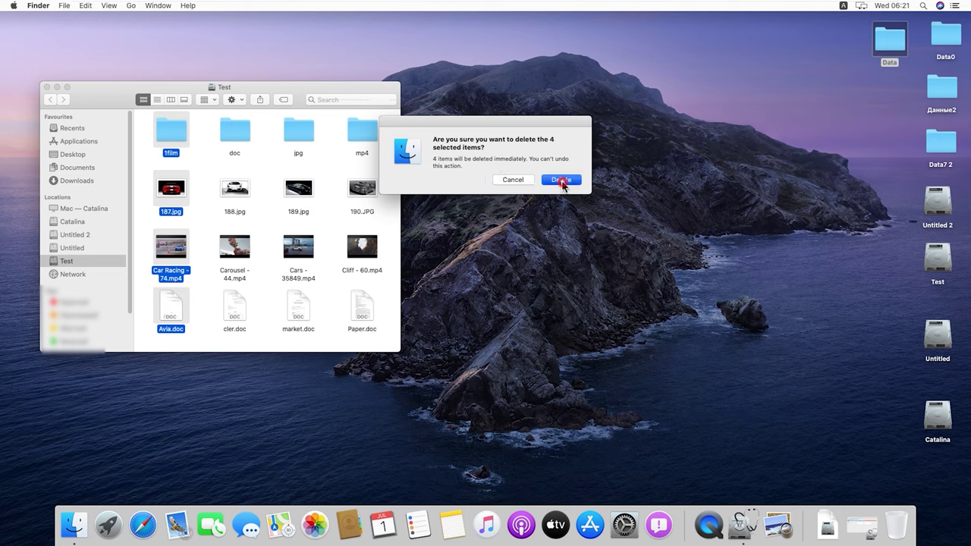
left_click(12, 6)
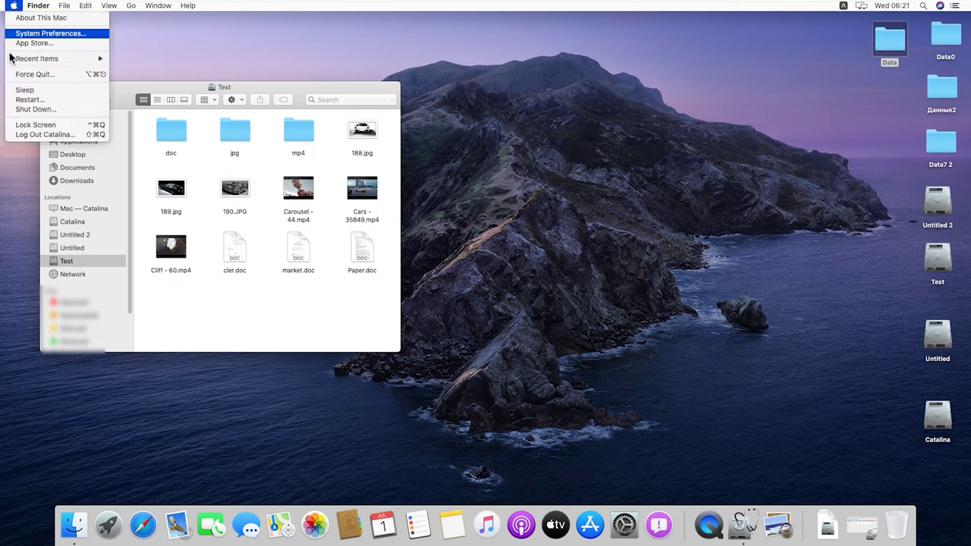
left_click(41, 108)
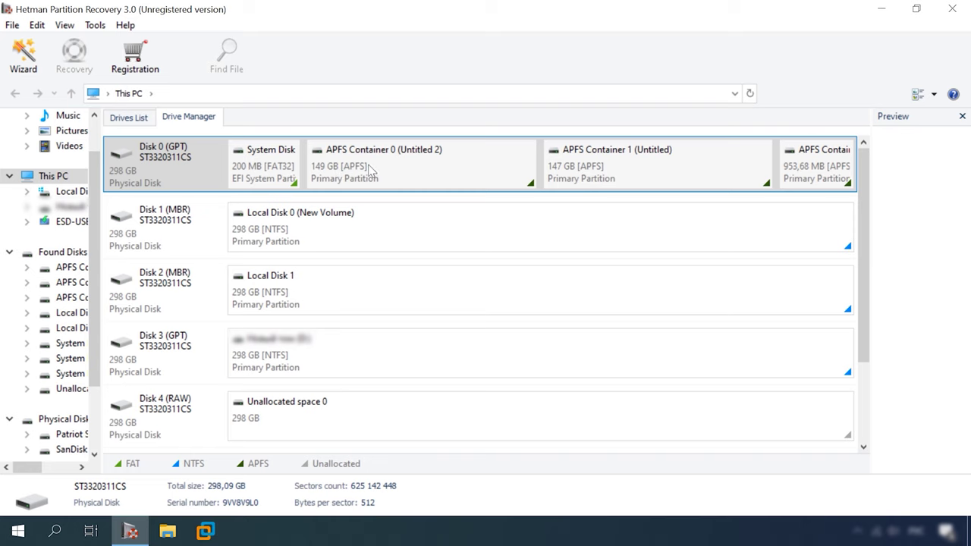
Run a full analysis of APFS Container 2 (Test), finding 27 folders and 130 files
left_click(434, 166)
left_click(659, 171)
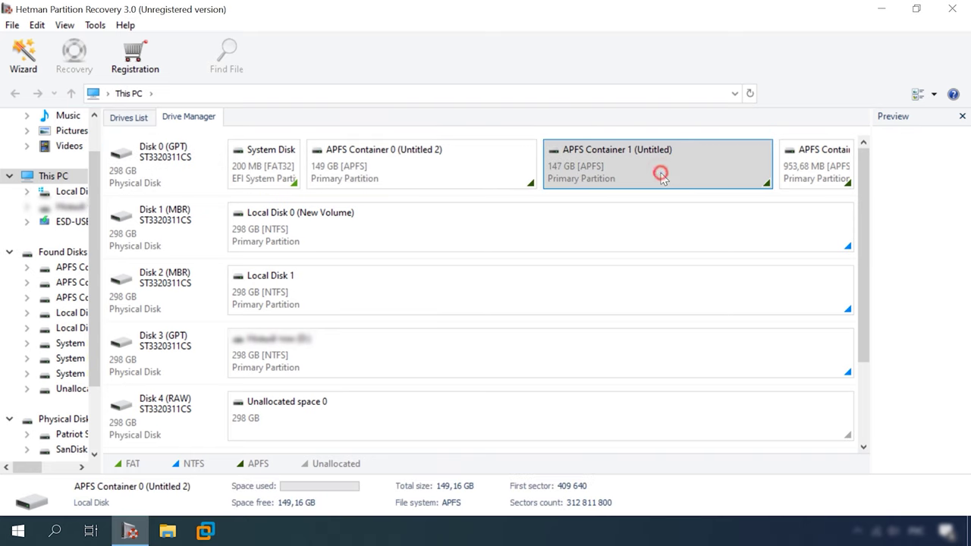
left_click(838, 162)
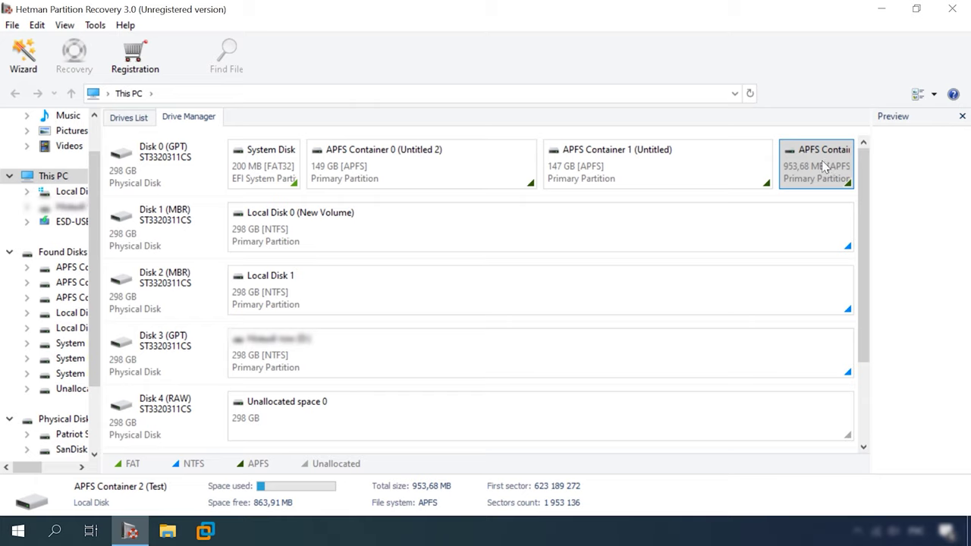
right_click(823, 164)
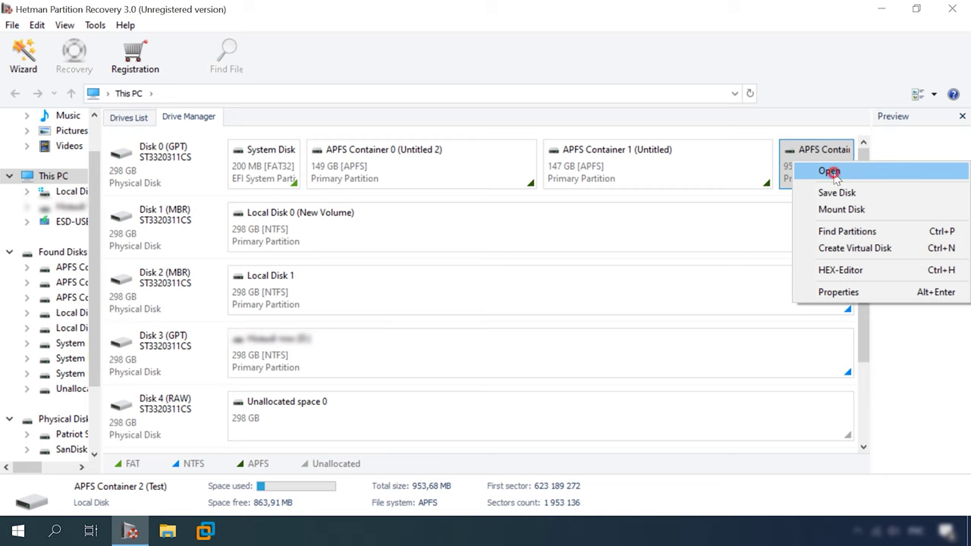
left_click(830, 171)
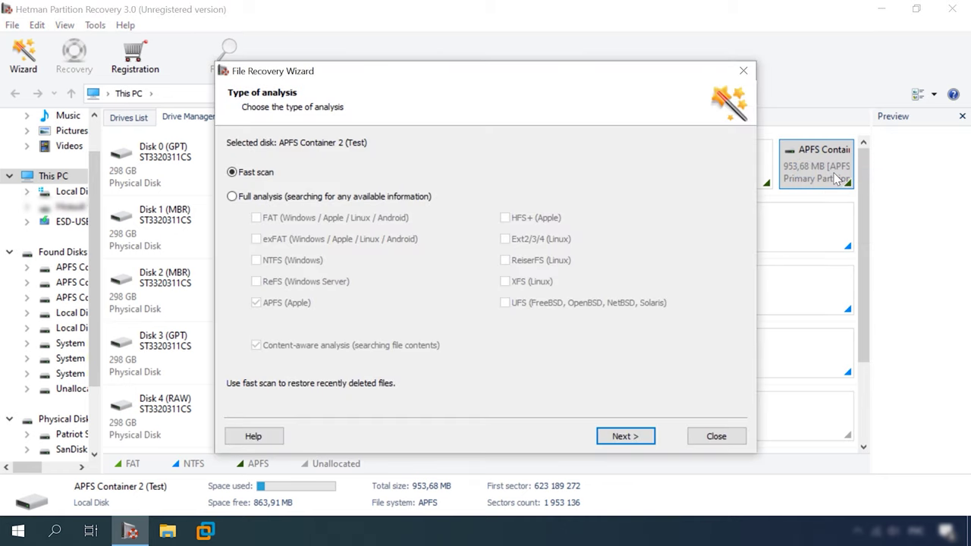
left_click(233, 196)
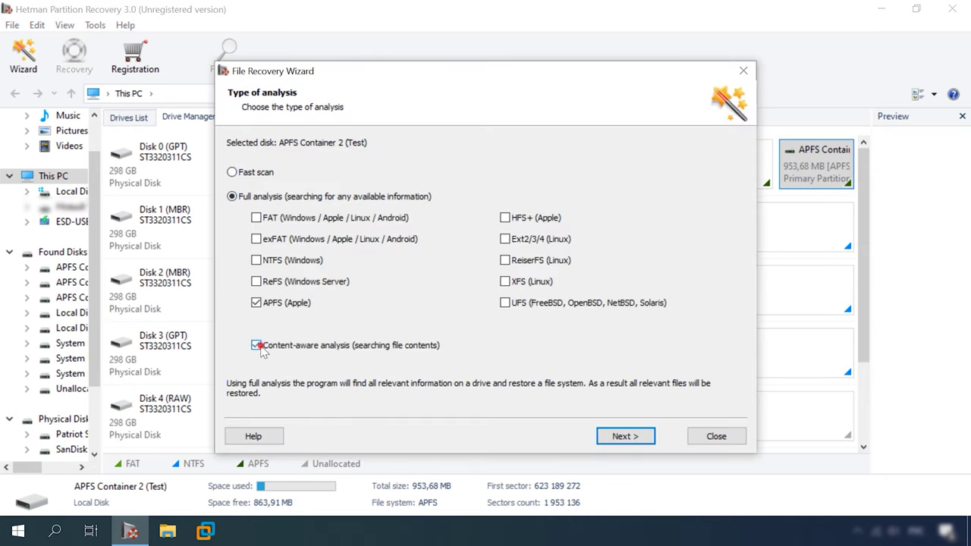
left_click(623, 437)
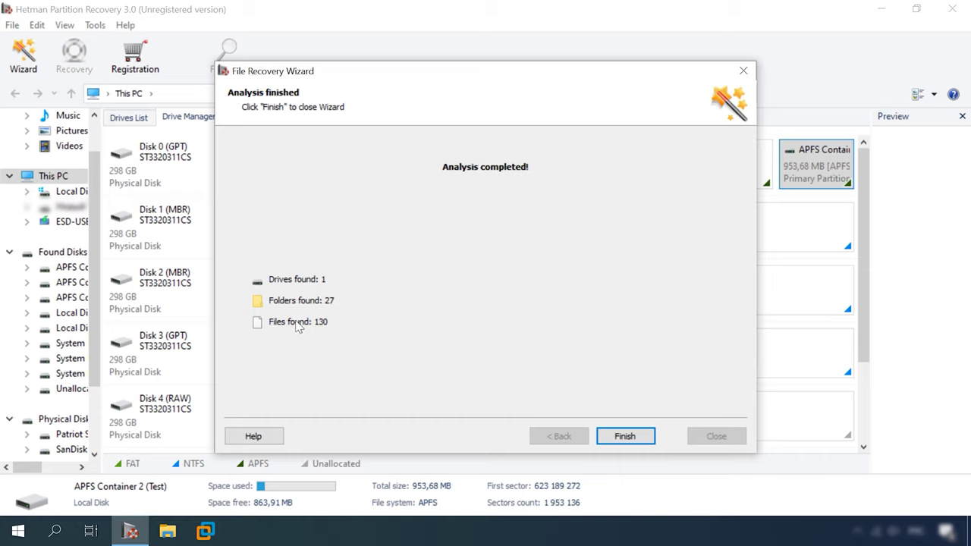
left_click(628, 438)
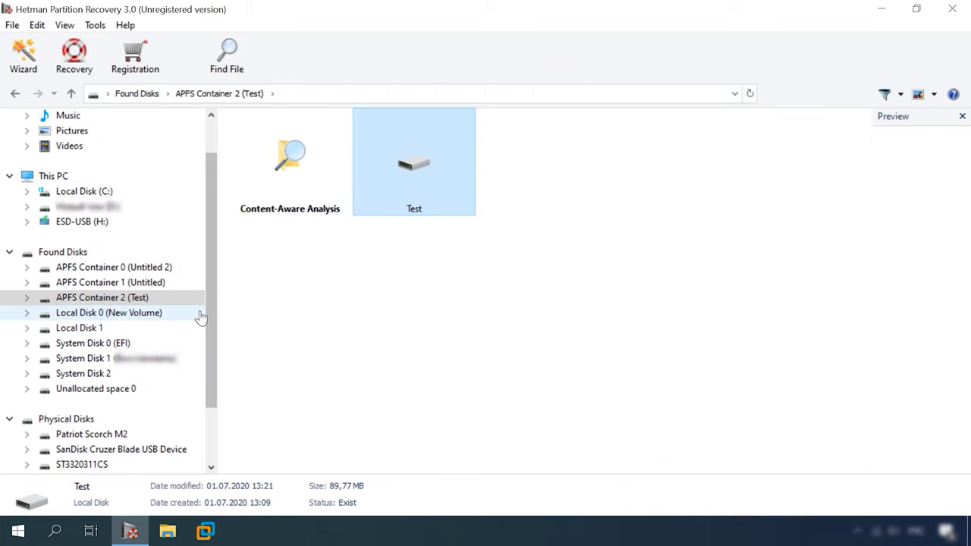
Expand APFS Container 2 (Test) in the tree and open the Test volume's files
scroll(202, 317, "down", 2)
scroll(204, 316, "up", 2)
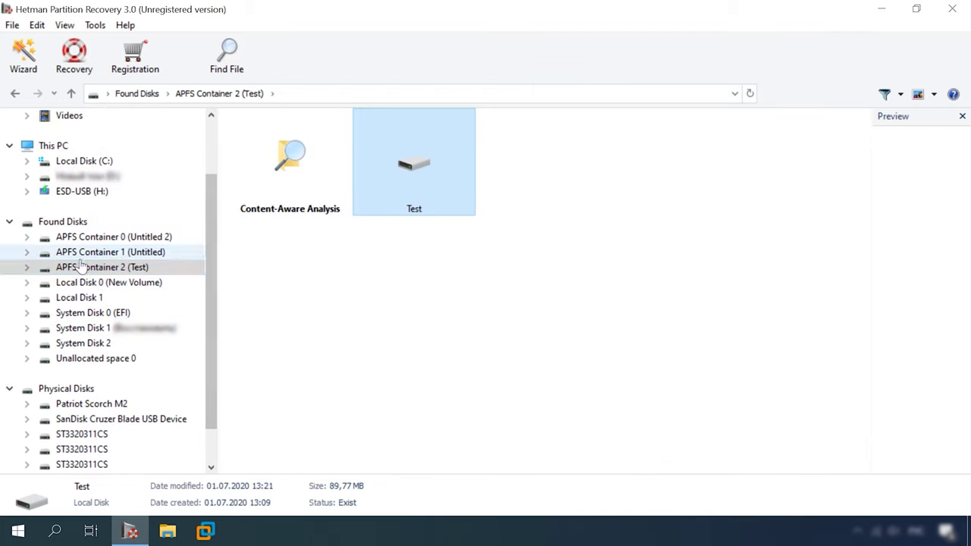
left_click(28, 267)
double_click(47, 298)
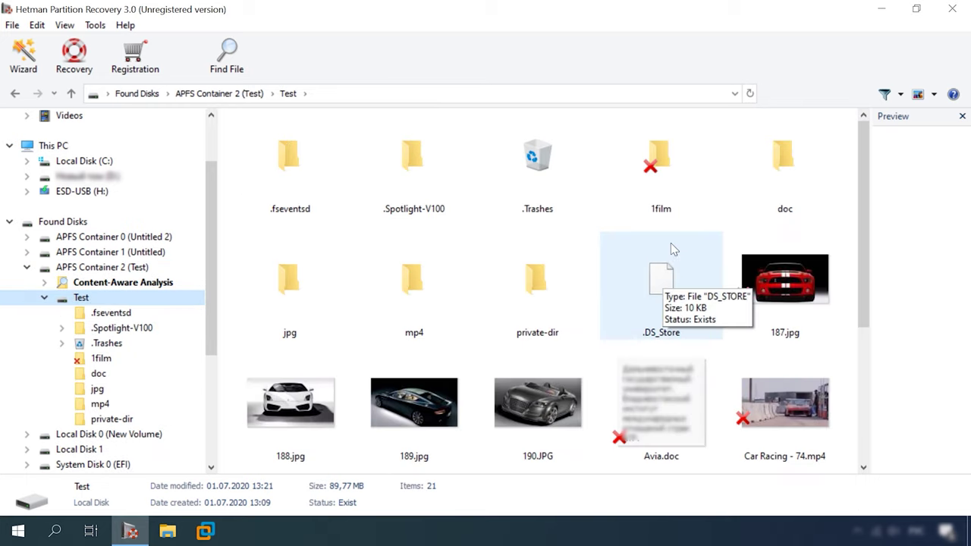
Preview the deleted 187.jpg image, then select cler.doc to inspect it
scroll(771, 299, "down", 3)
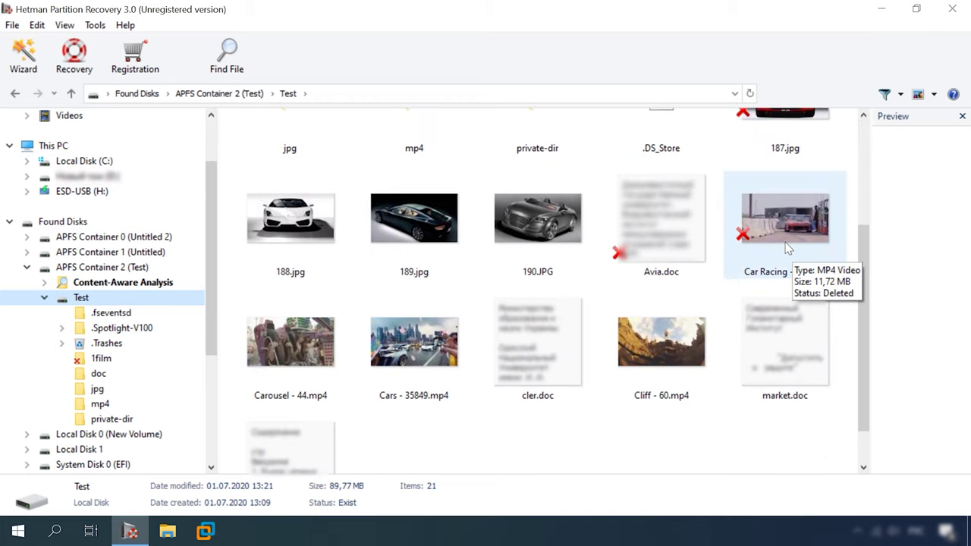
scroll(660, 262, "up", 3)
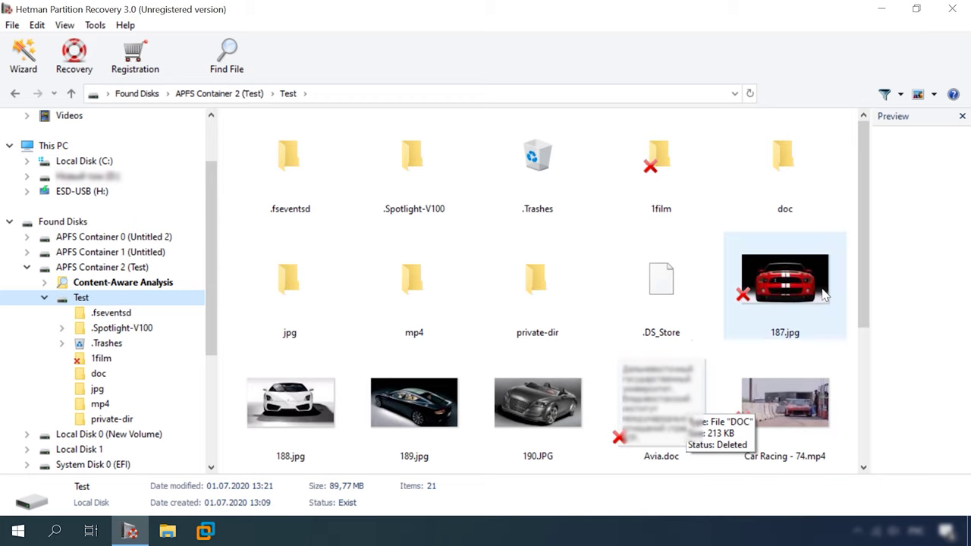
left_click(789, 292)
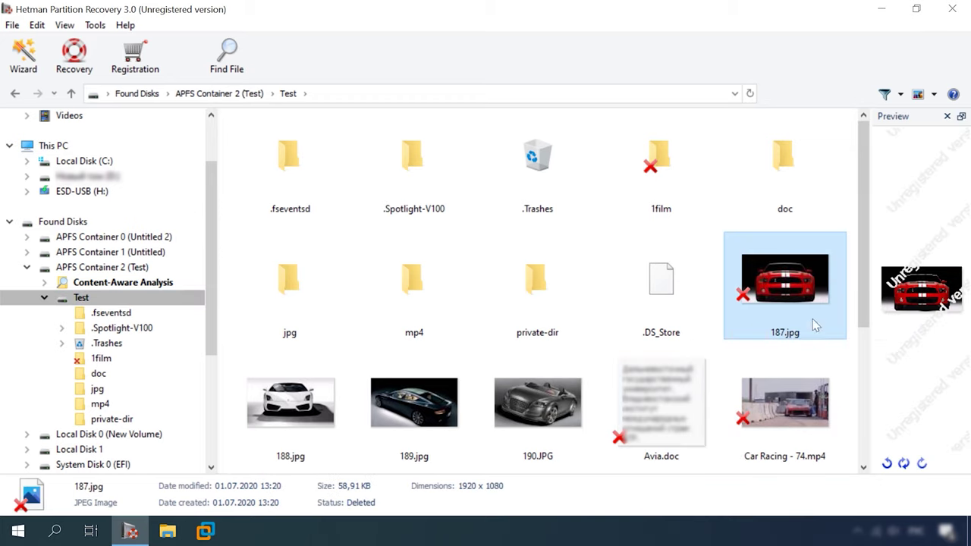
scroll(815, 325, "down", 3)
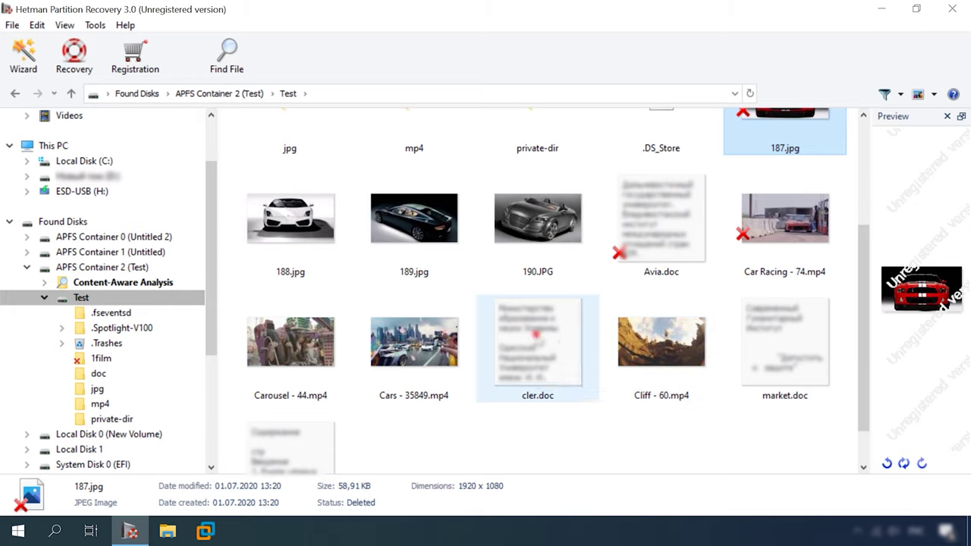
left_click(537, 345)
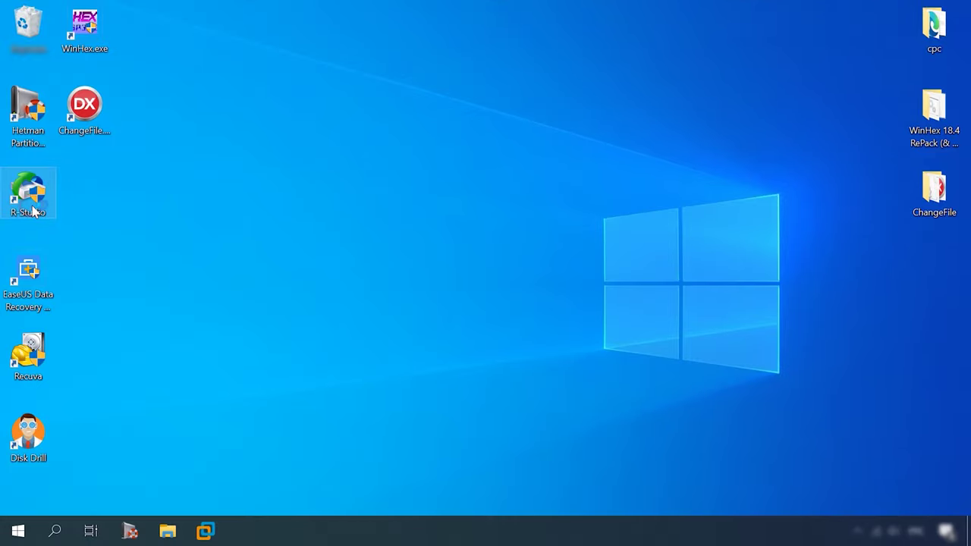
Launch R-Studio in demo mode and view the 953.68 MB container's Test partition as small icons
double_click(29, 196)
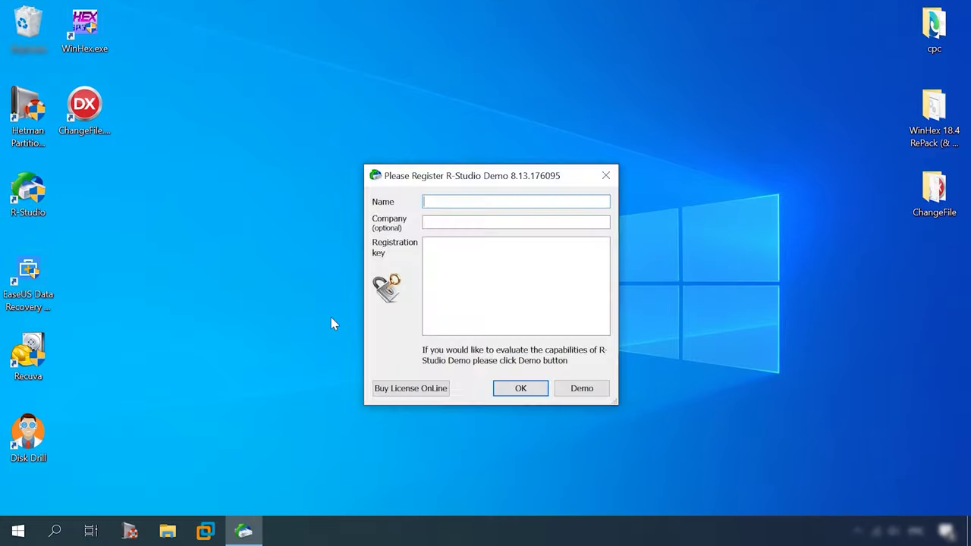
left_click(580, 389)
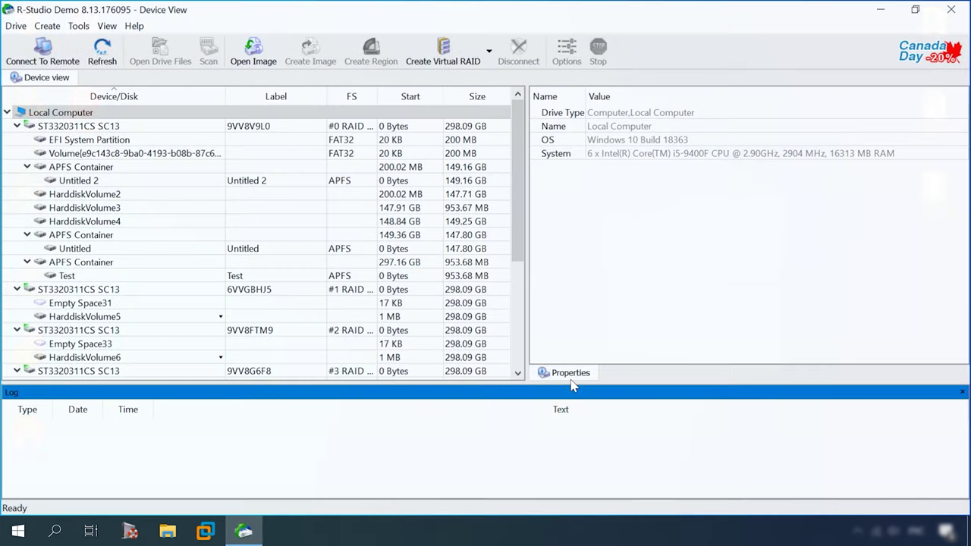
left_click(94, 266)
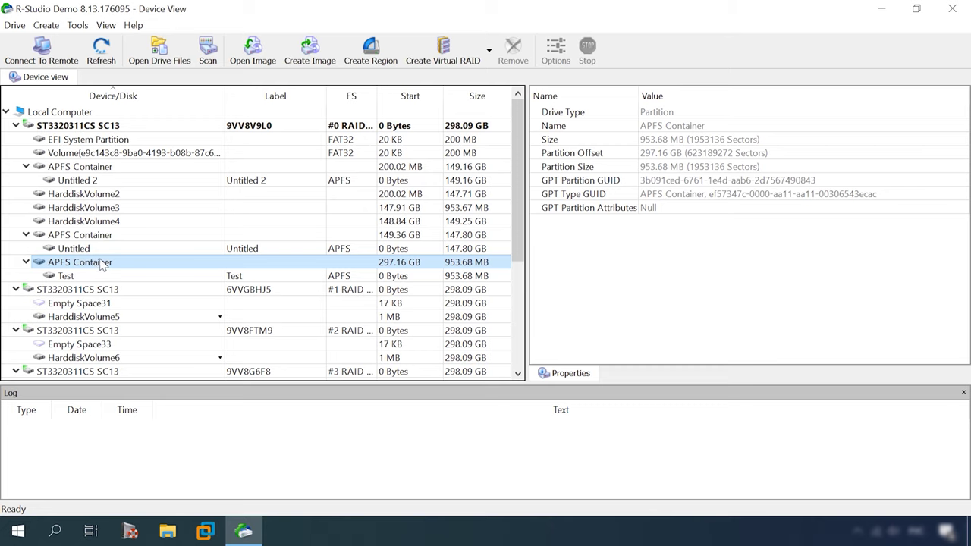
double_click(66, 277)
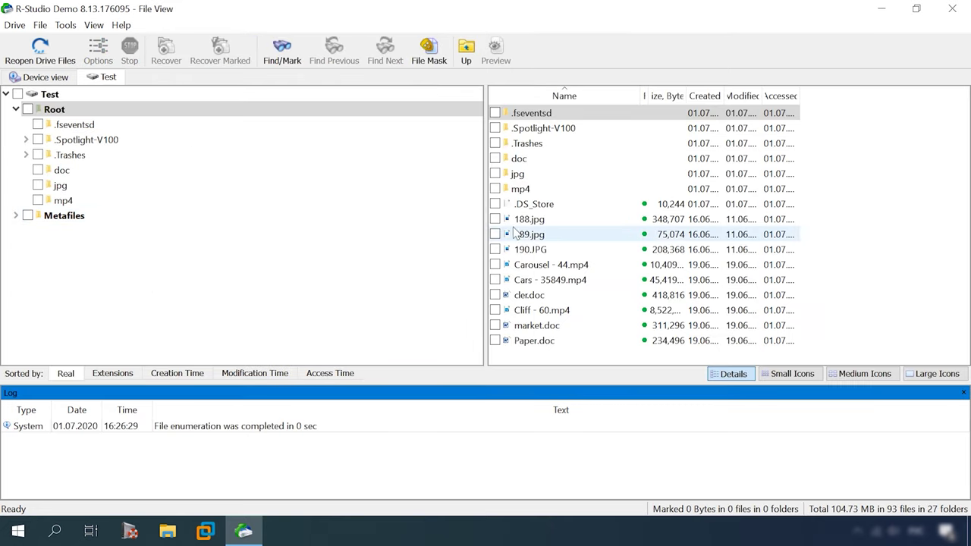
left_click(789, 373)
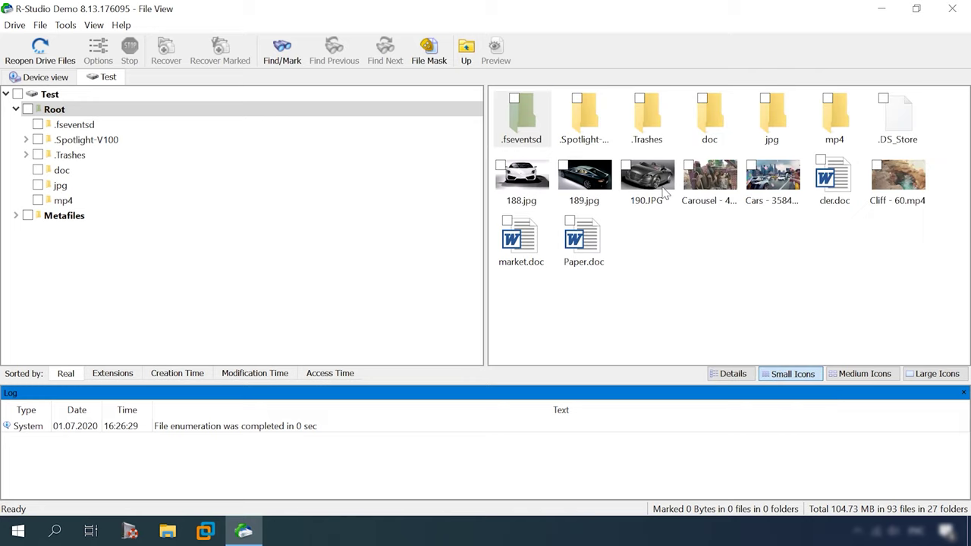
Close the Test file view and reselect the 953.68 MB APFS Container
right_click(97, 82)
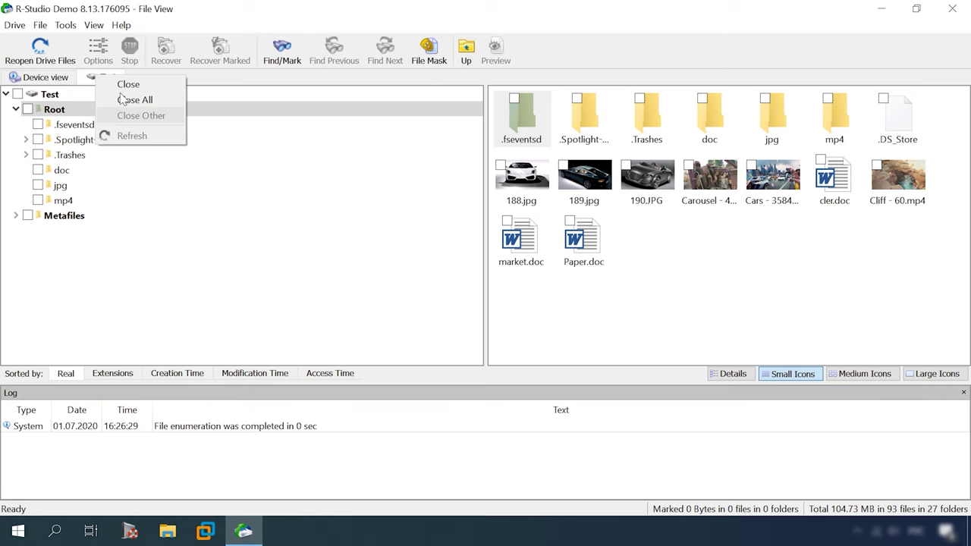
left_click(123, 83)
left_click(81, 266)
Scan the APFS Container with Extra Search for Known File Types off, then select Recognized1
right_click(82, 269)
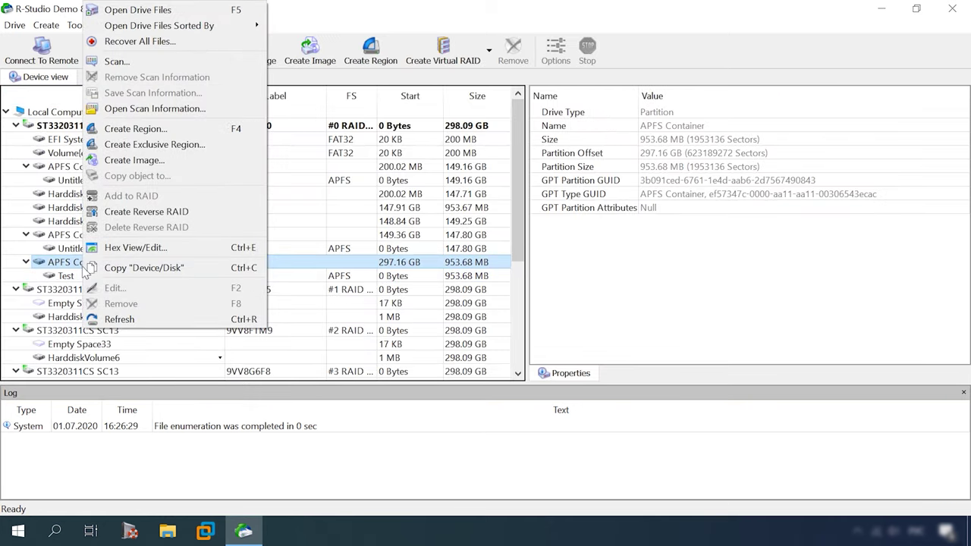
left_click(95, 61)
left_click(390, 260)
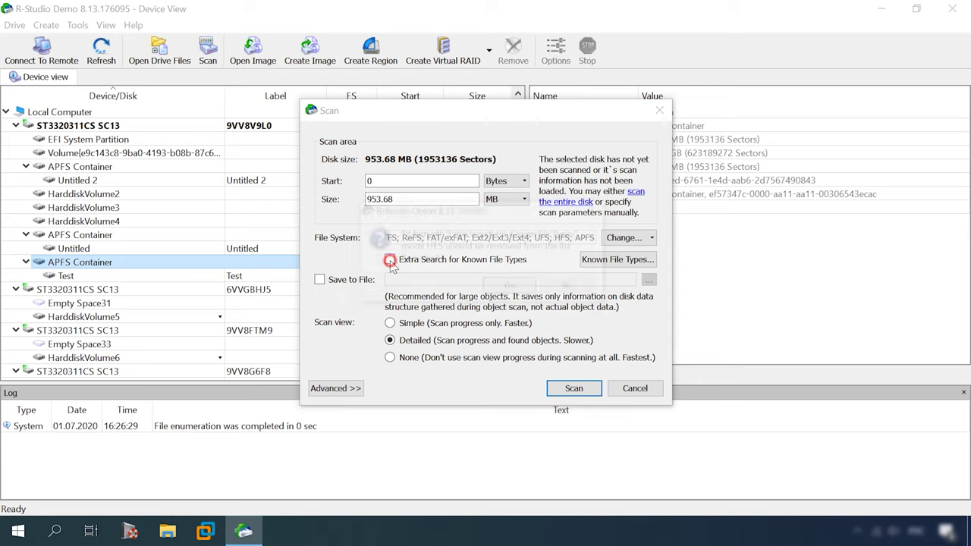
left_click(512, 285)
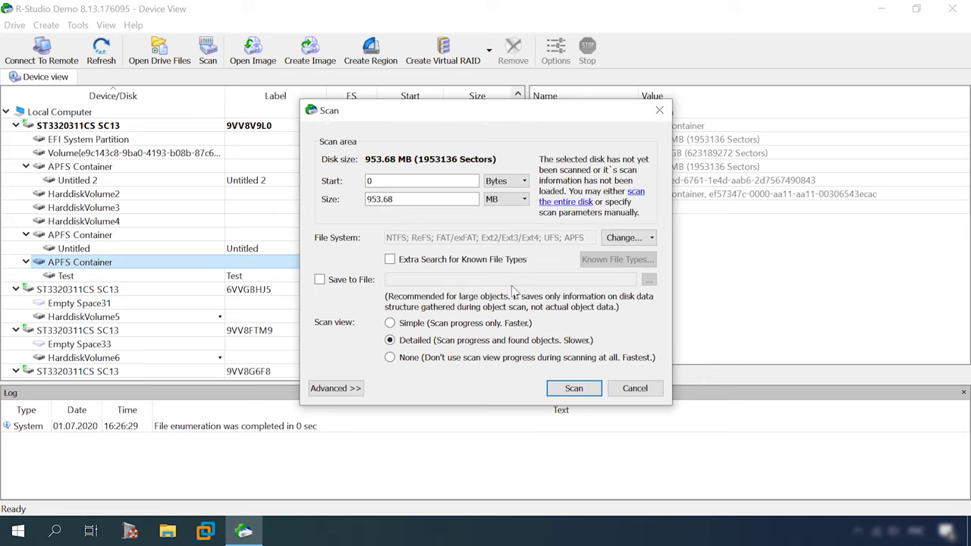
left_click(575, 389)
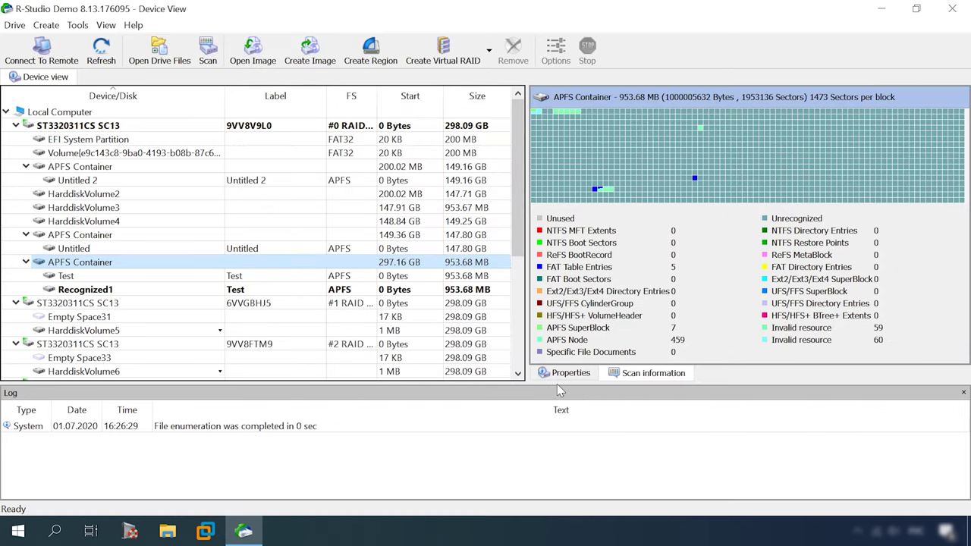
left_click(92, 291)
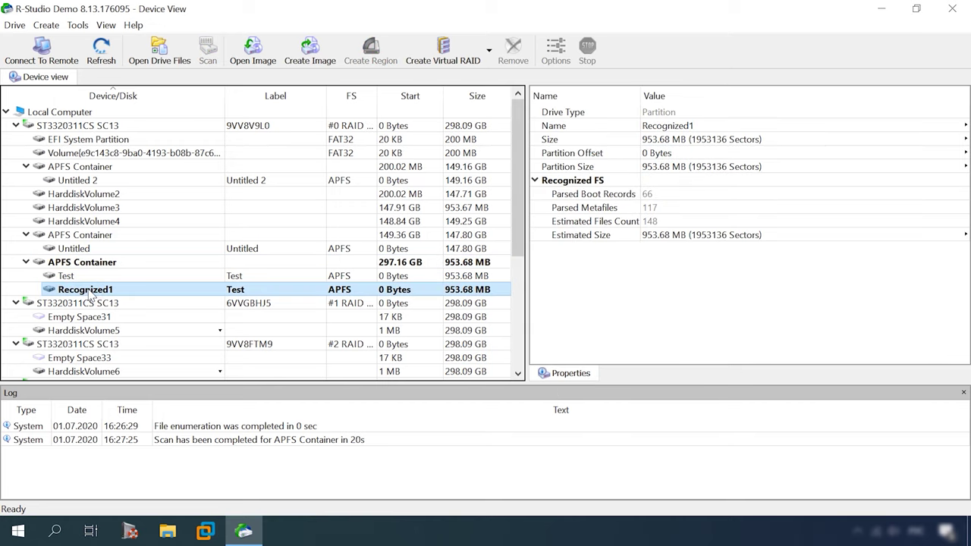
Open Recognized1's files as small icons and preview Car Racing - 74.mp4
right_click(106, 290)
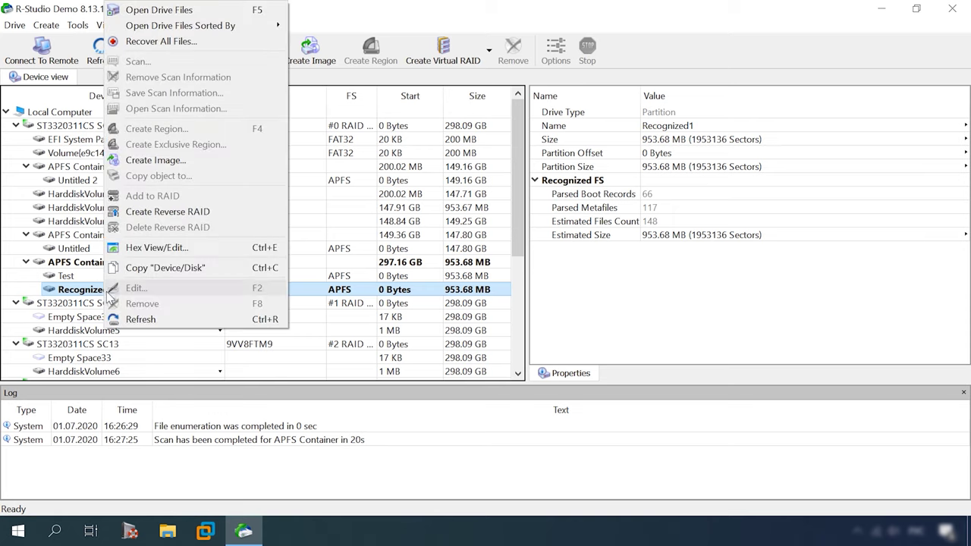
left_click(180, 10)
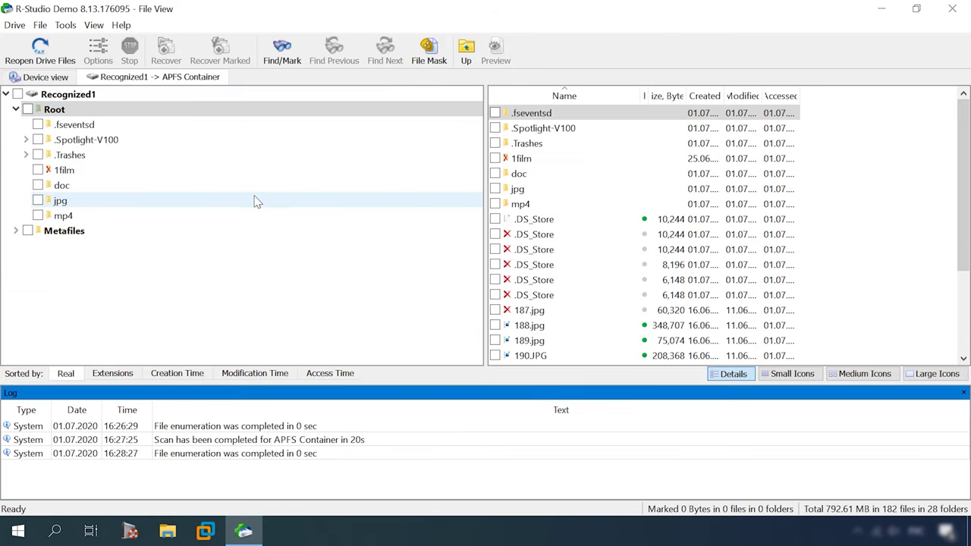
left_click(809, 373)
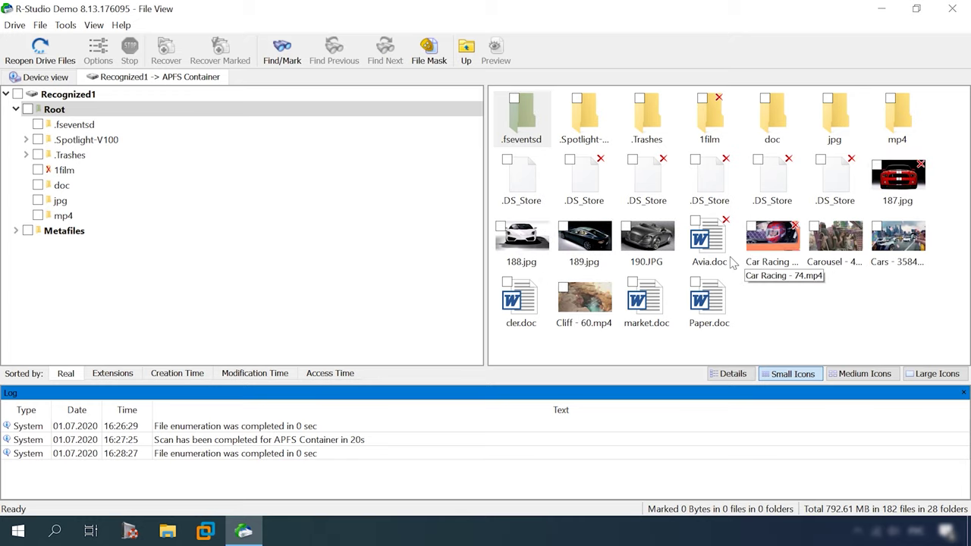
double_click(772, 241)
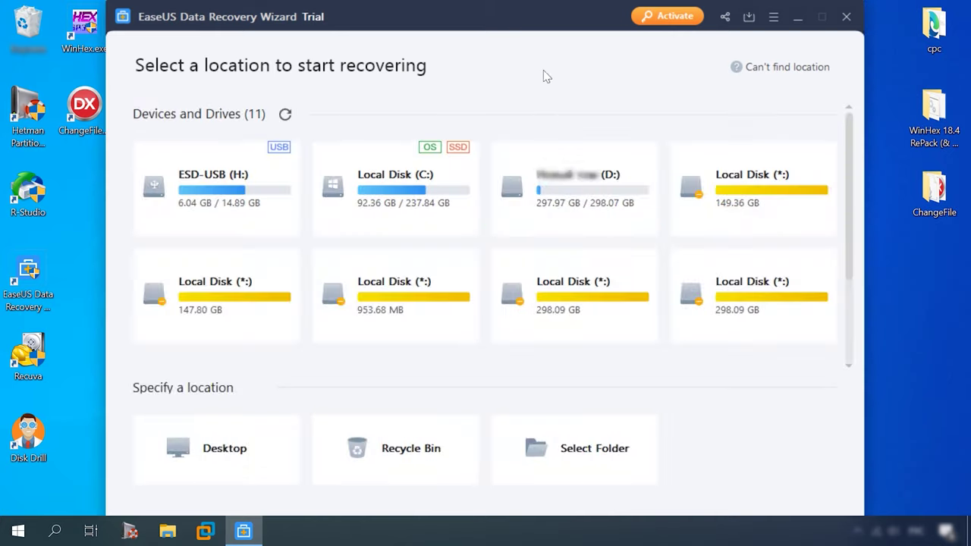
Browse the full disk list and the first ST3320311CS disk's partitions, then return to drive selection
left_click_drag(591, 18, 701, 20)
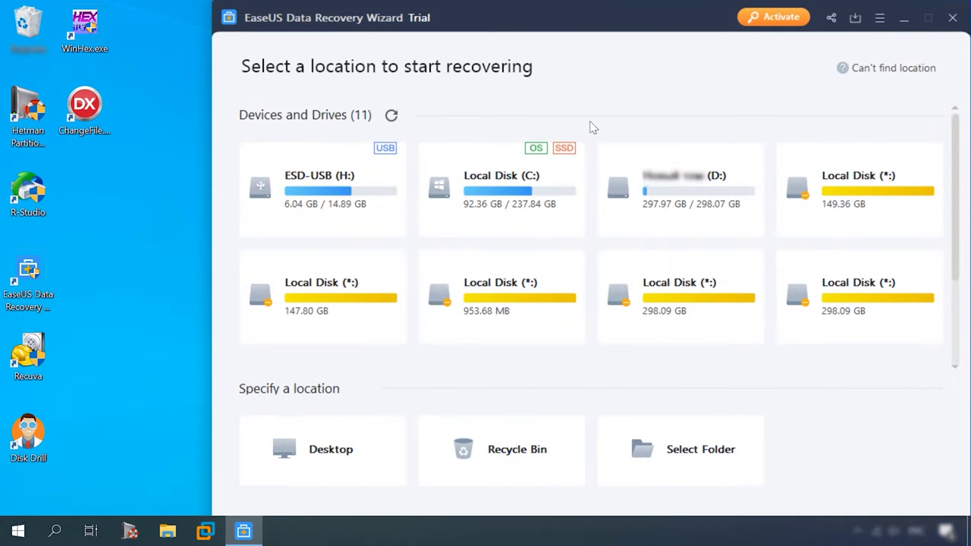
mouse_move(375, 184)
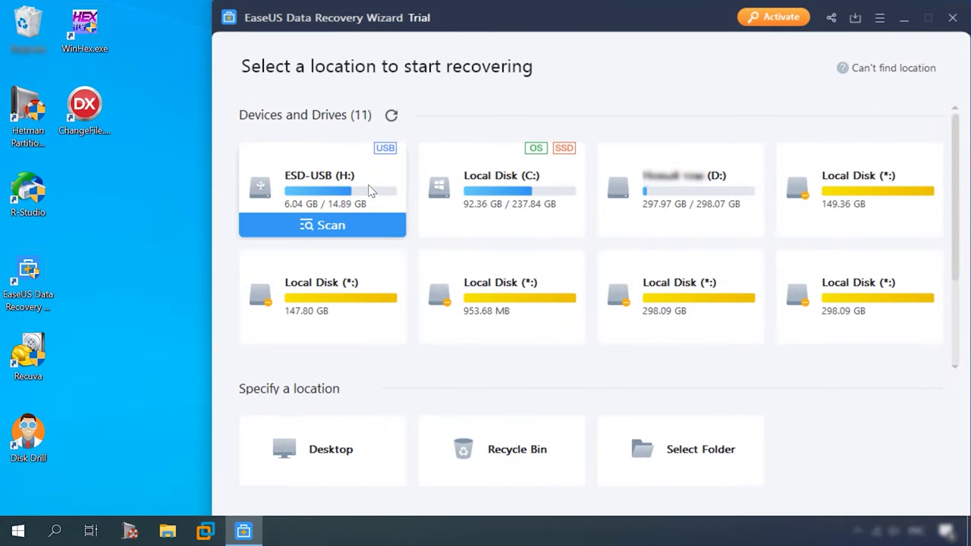
mouse_move(840, 331)
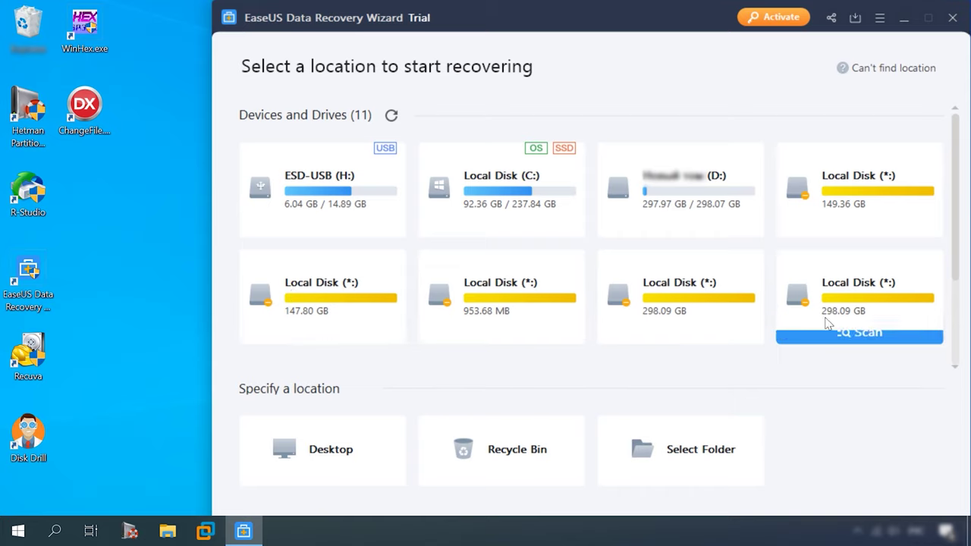
left_click(895, 72)
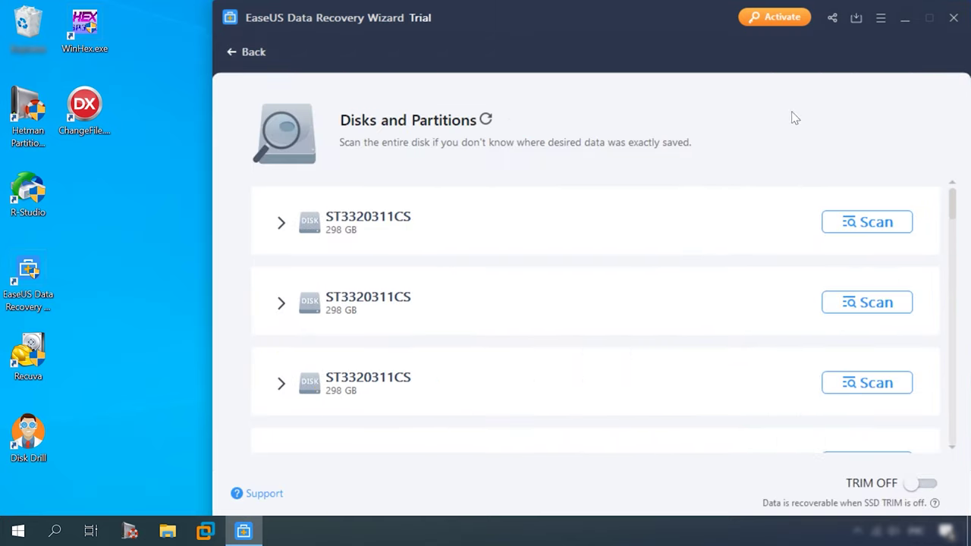
scroll(365, 349, "down", 1)
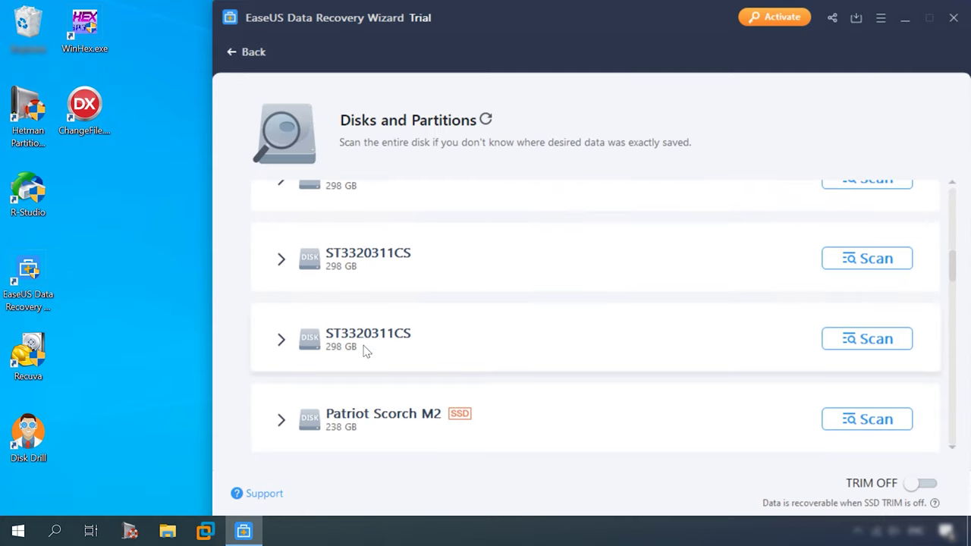
scroll(364, 350, "down", 3)
scroll(354, 349, "up", 4)
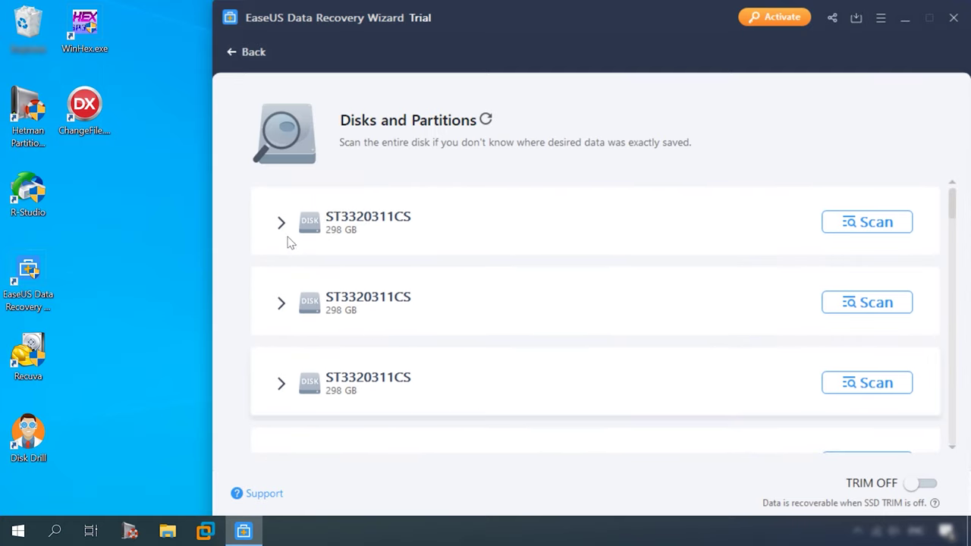
left_click(281, 224)
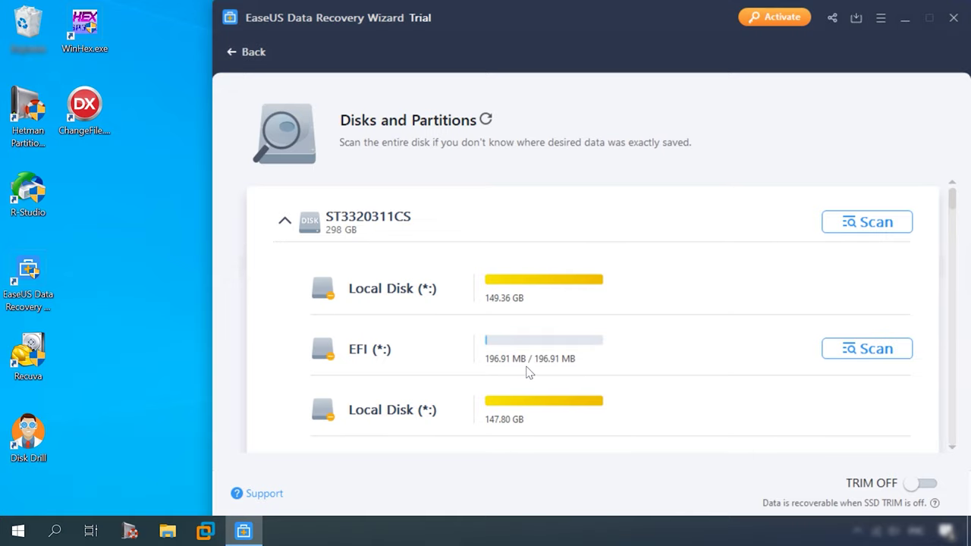
scroll(532, 387, "down", 2)
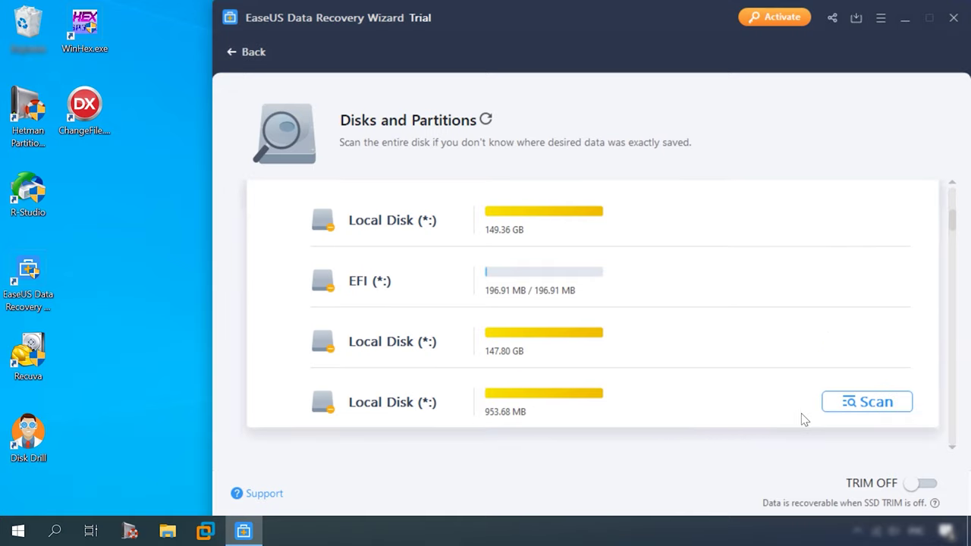
left_click(241, 50)
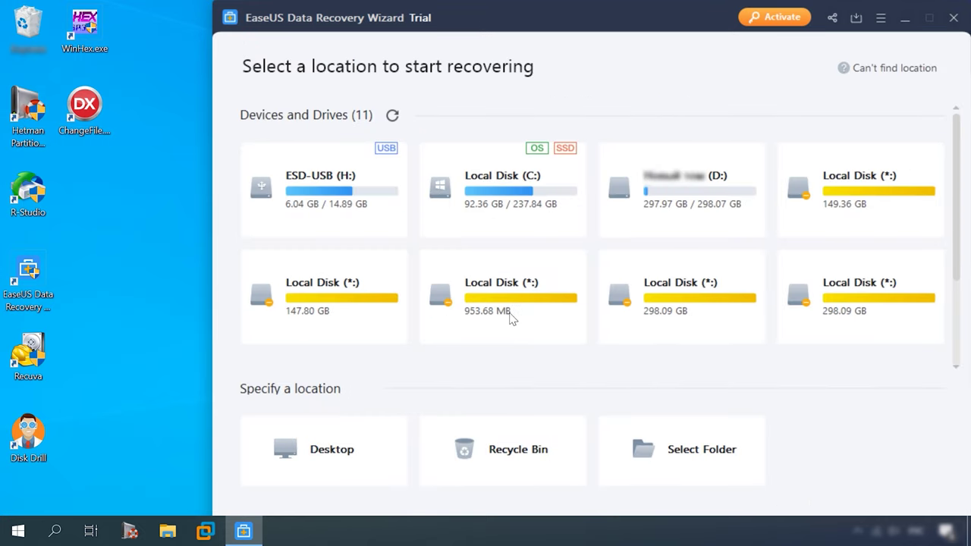
Scan the 953.68 MB disk and expand the Lost Files, RAW(13) and Word(5) groups
mouse_move(486, 328)
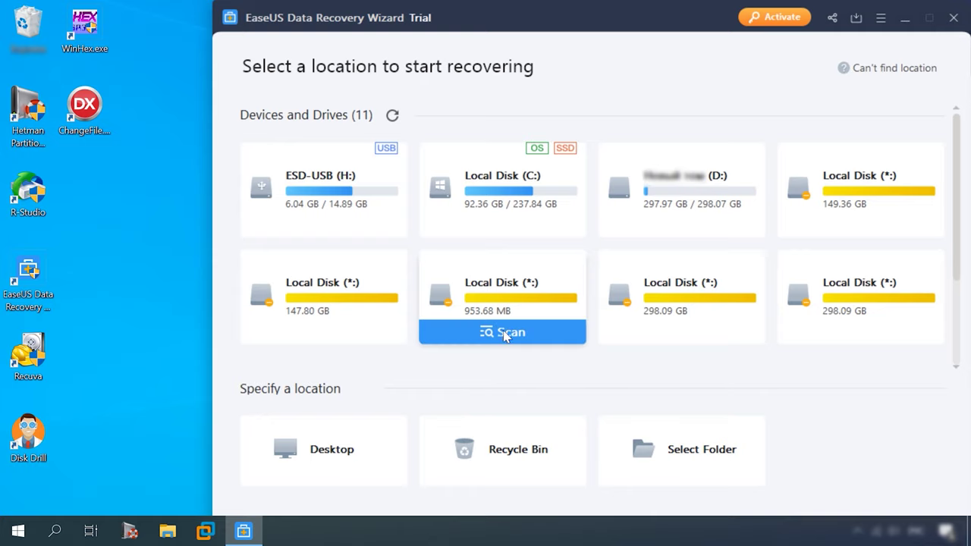
left_click(509, 335)
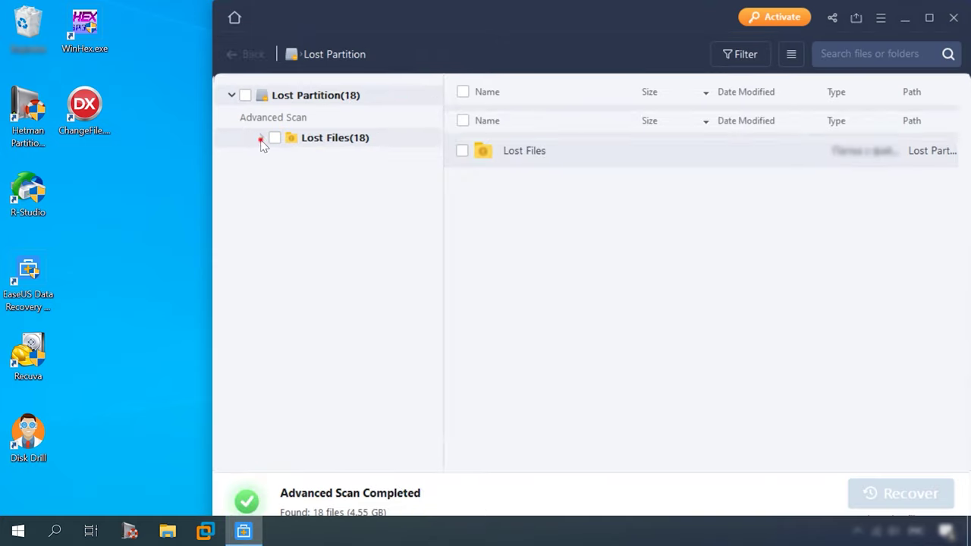
left_click(261, 138)
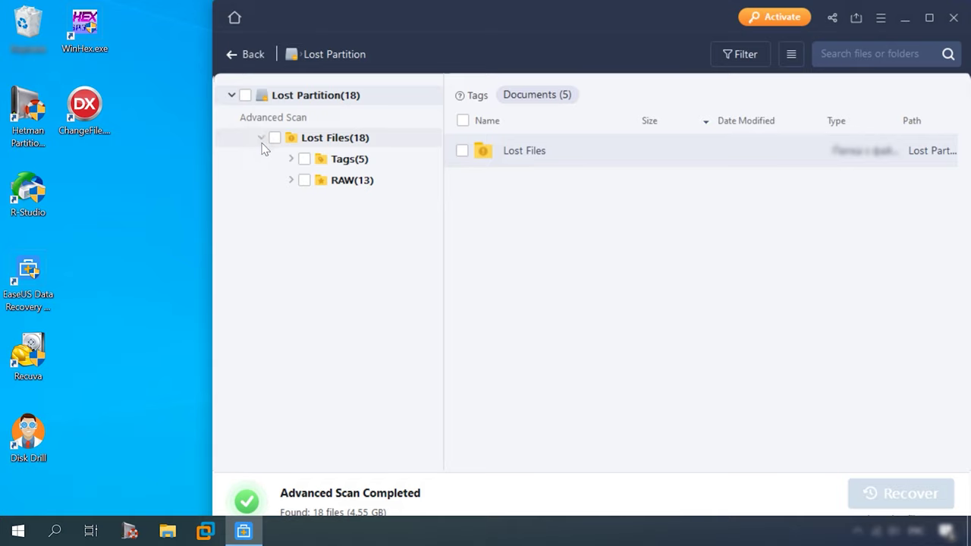
left_click(291, 201)
left_click(319, 181)
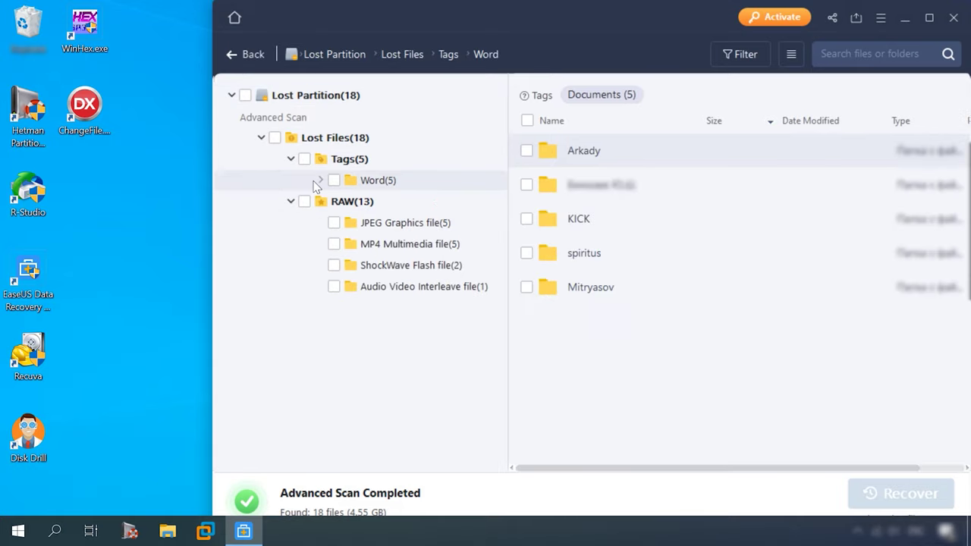
left_click(320, 181)
left_click(373, 202)
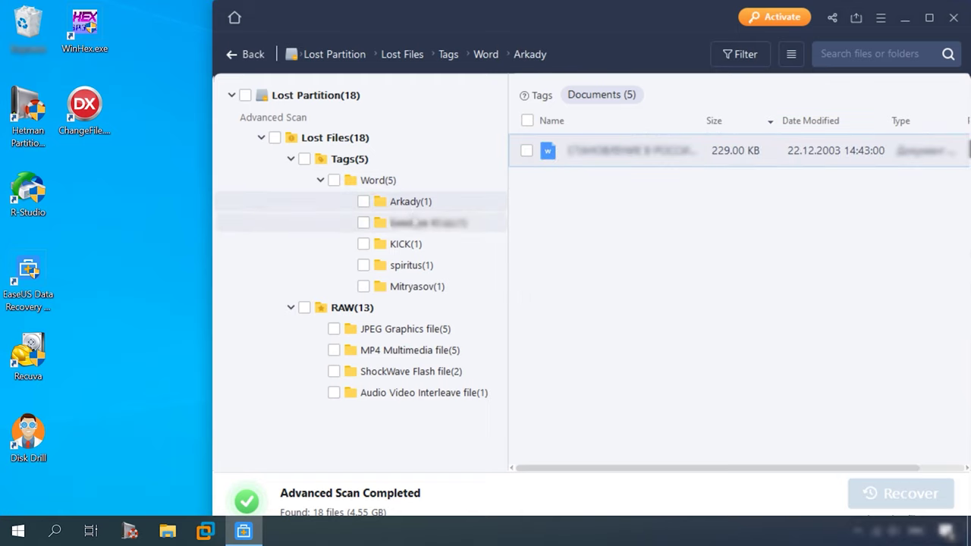
left_click(415, 226)
Preview the recovered JPEG image FILE3.JPG
left_click(355, 334)
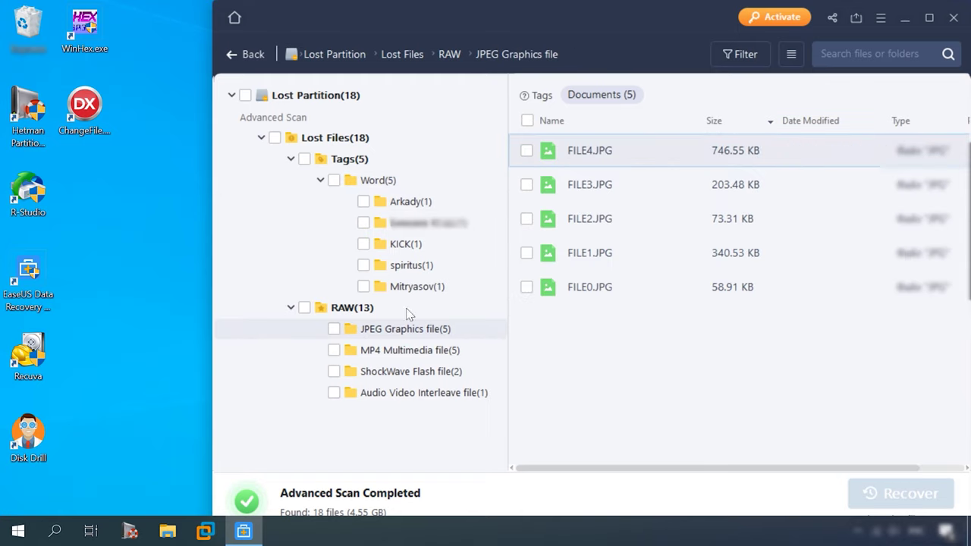
double_click(595, 188)
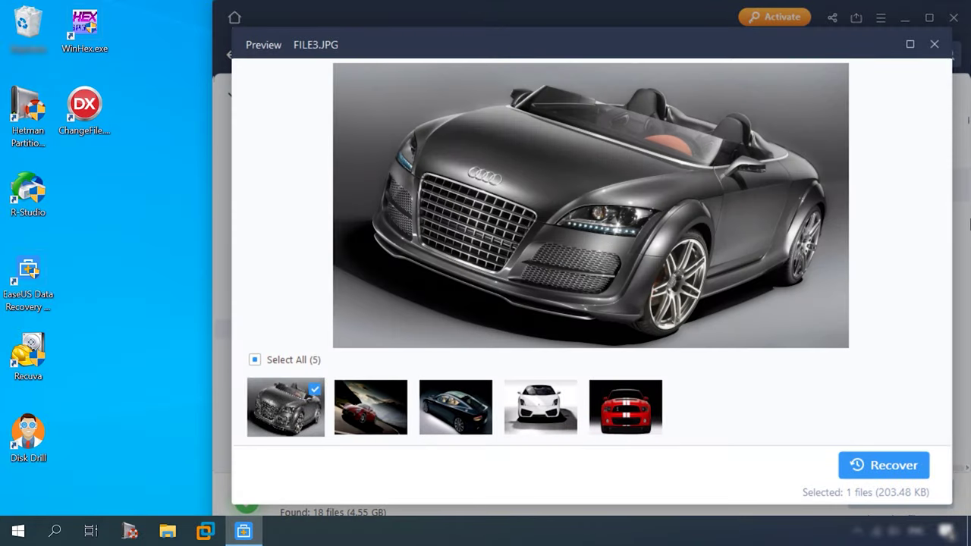
left_click(935, 44)
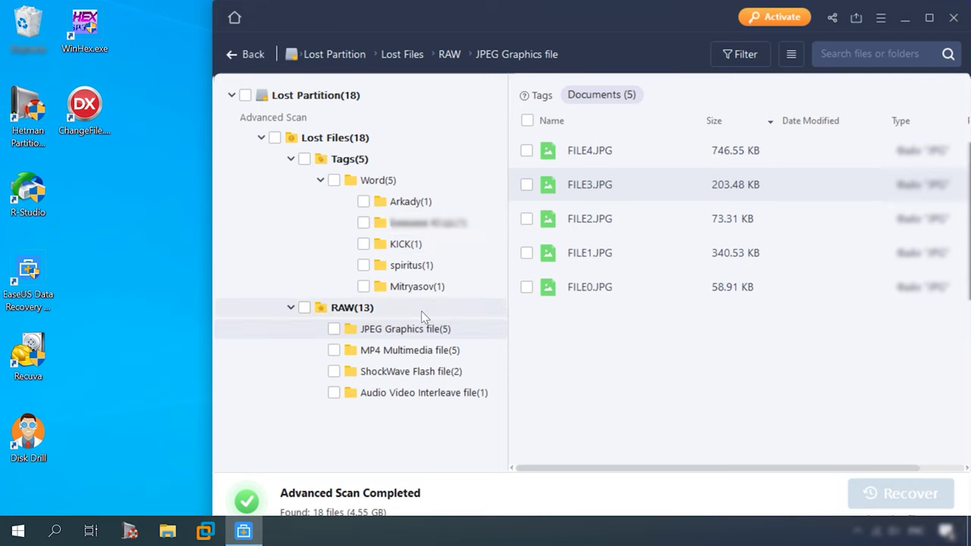
Preview the recovered videos FILE3.MP4, FILE4.MP4 and FILE2.MP4
left_click(402, 351)
double_click(586, 186)
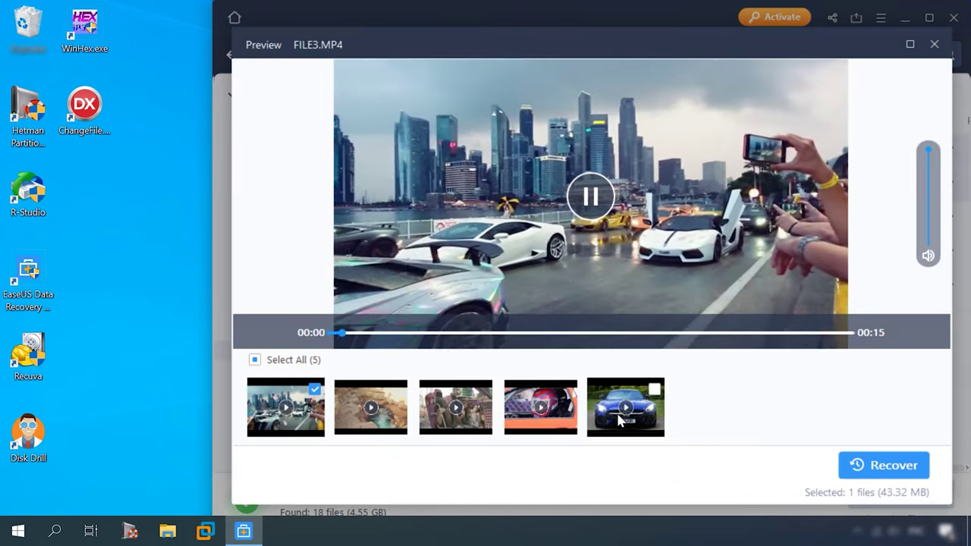
left_click(430, 423)
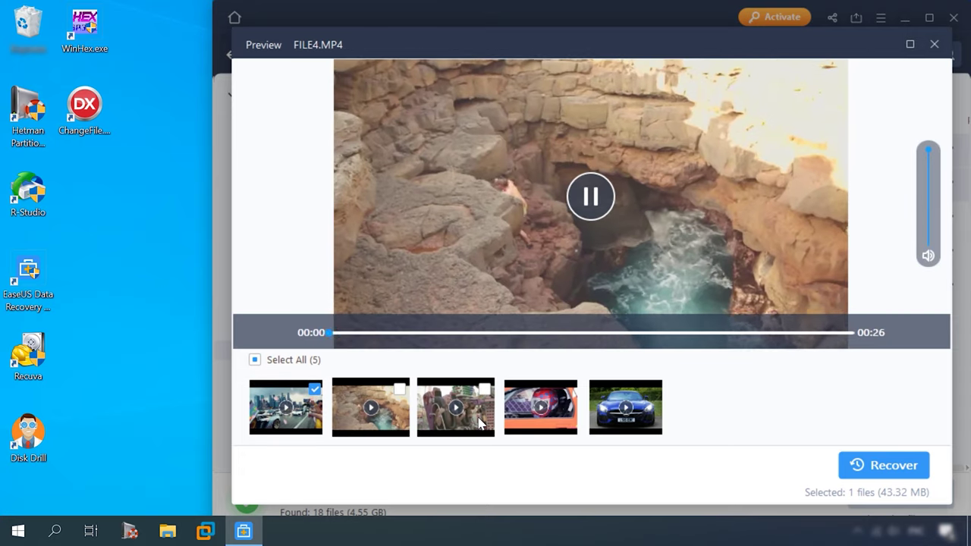
left_click(479, 427)
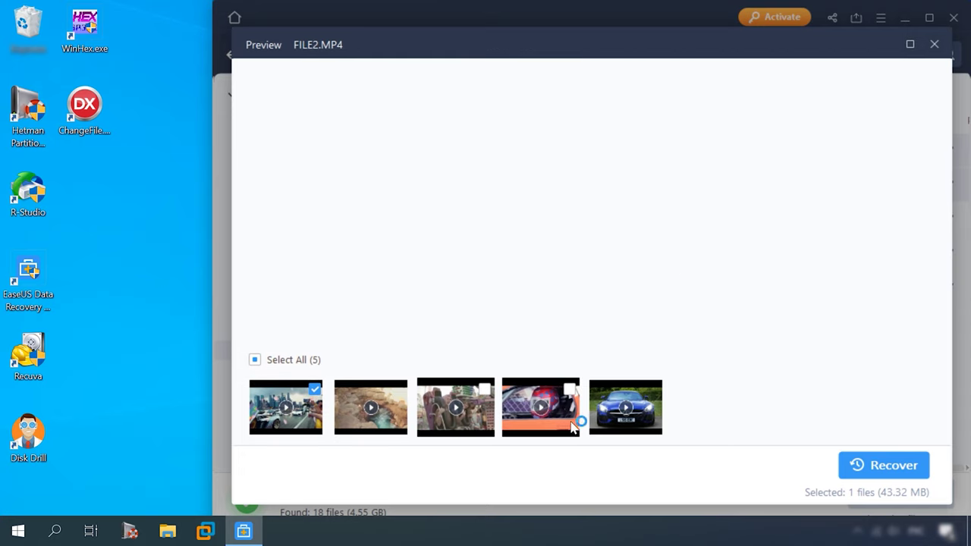
left_click(935, 45)
Try previewing the ShockWave Flash files FILE1.SWF and FILE0.SWF
left_click(392, 374)
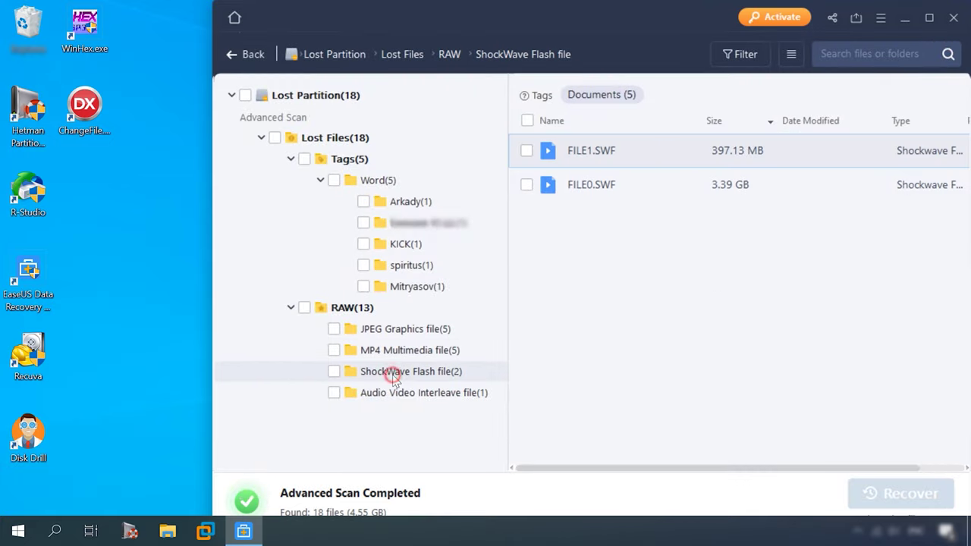
double_click(607, 153)
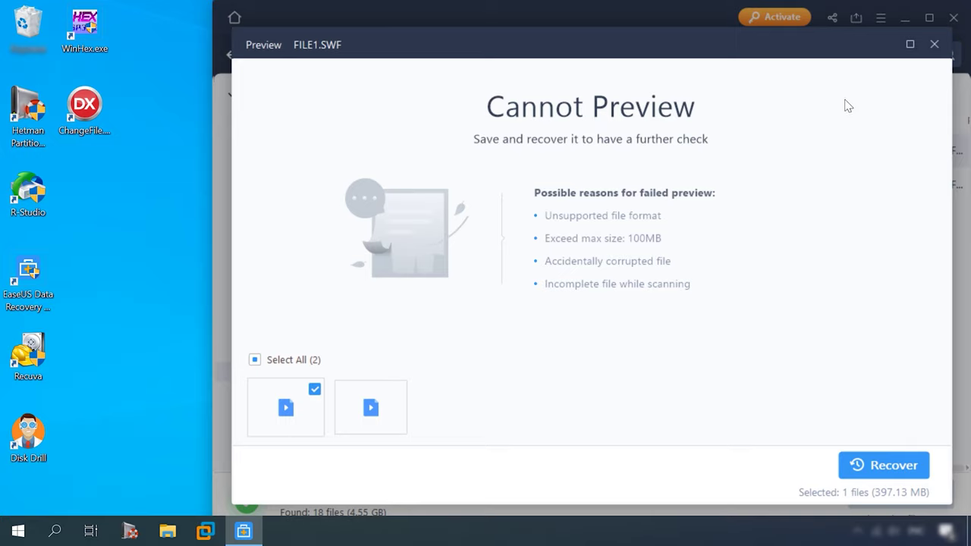
left_click(938, 45)
double_click(597, 187)
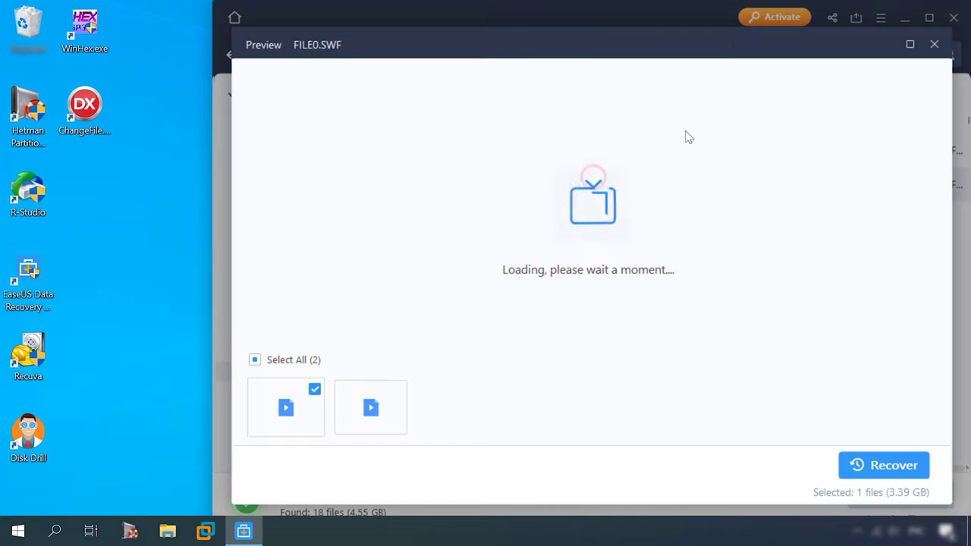
left_click(934, 44)
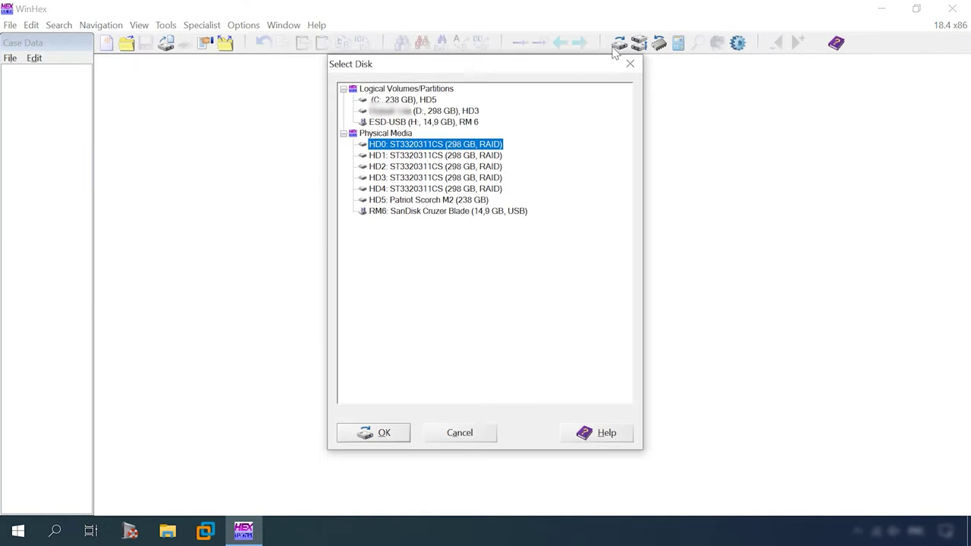
Open Hard disk 0 and go to the start of Partition 4
key("Return")
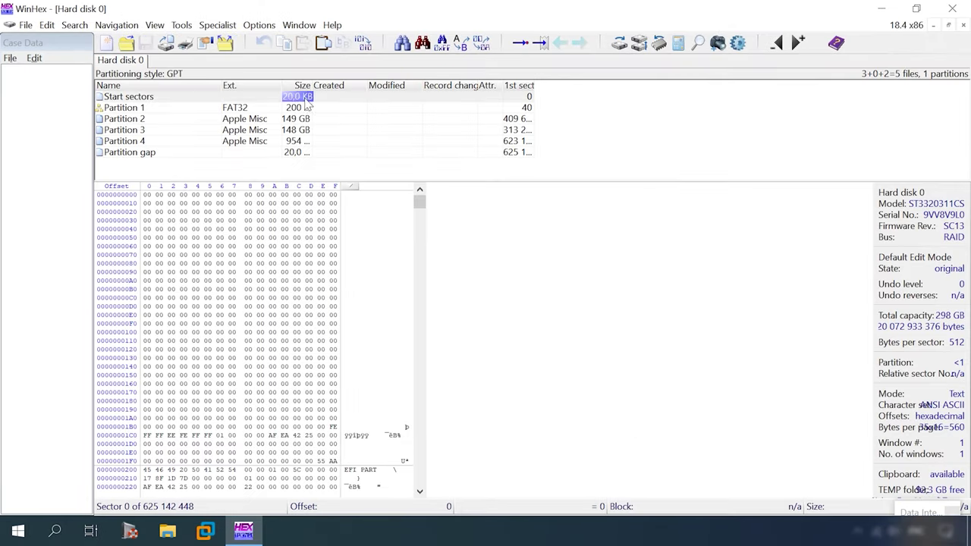
left_click(133, 143)
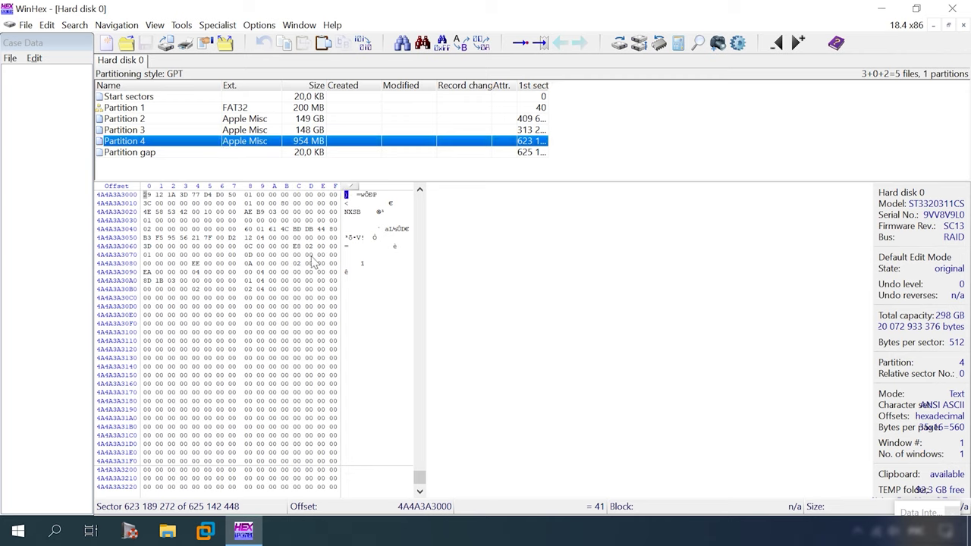
left_click(131, 129)
left_click(140, 142)
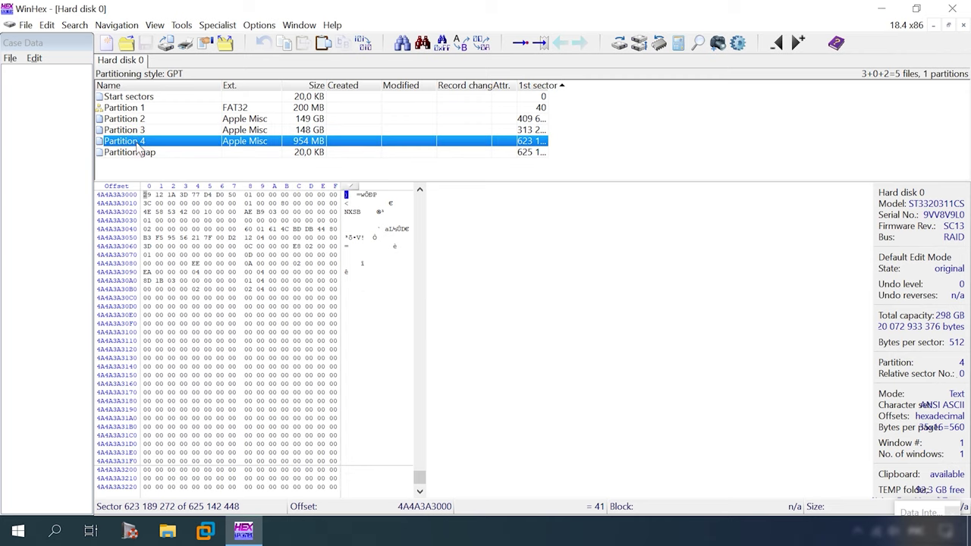
scroll(340, 437, "down", 4)
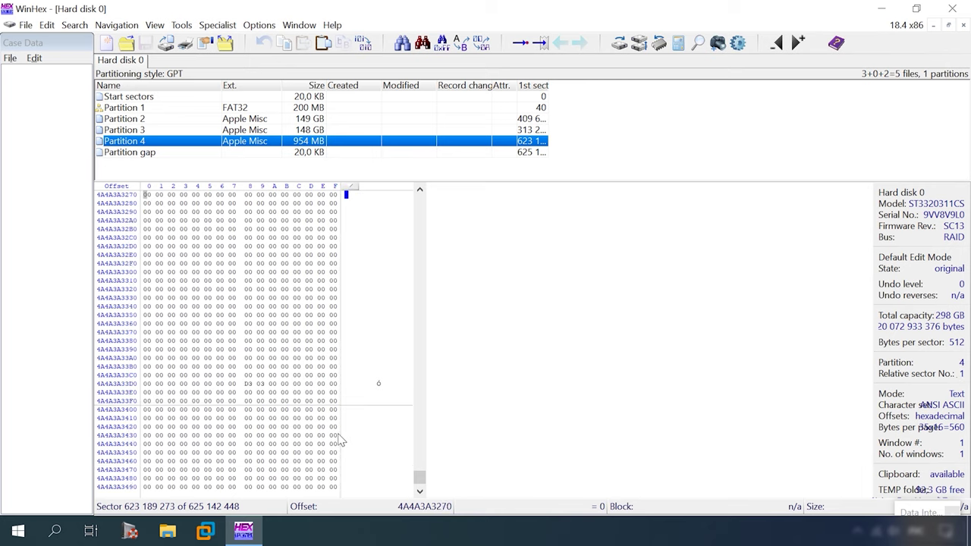
scroll(339, 434, "up", 4)
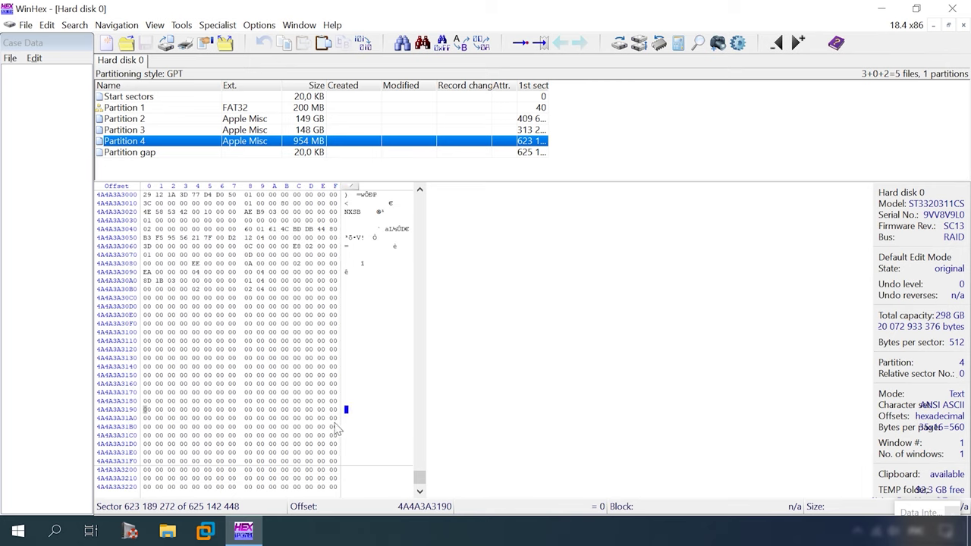
Copy the zero block from offset 4A4A3A30C0 to 4A4A3A31FF
left_click_drag(337, 462, 134, 307)
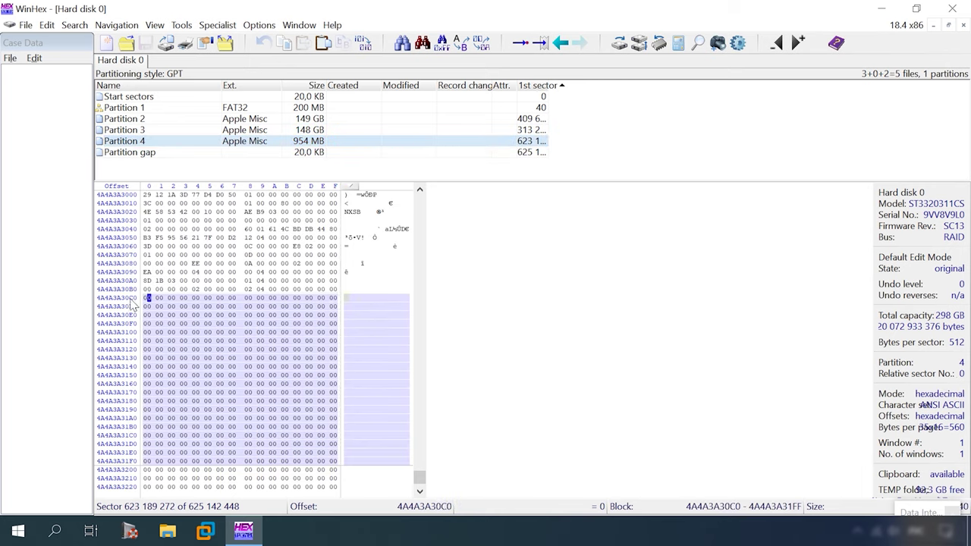
left_click(286, 46)
left_click(483, 341)
scroll(371, 333, "up", 3)
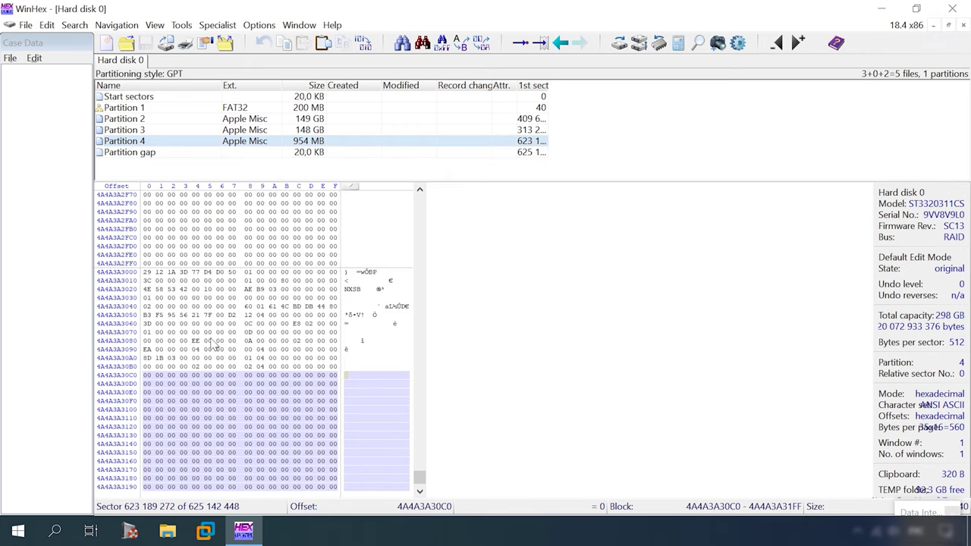
scroll(203, 328, "down", 4)
scroll(271, 371, "up", 3)
Write the copied zeros at 4A4A3A3000, 4A4A3A3200 and a further offset
left_click(148, 141)
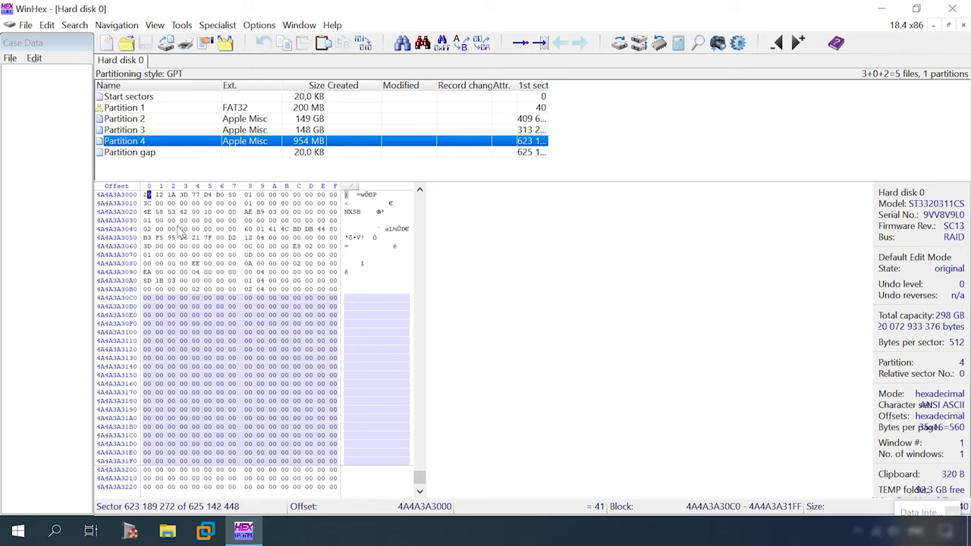
left_click(148, 198)
left_click(324, 44)
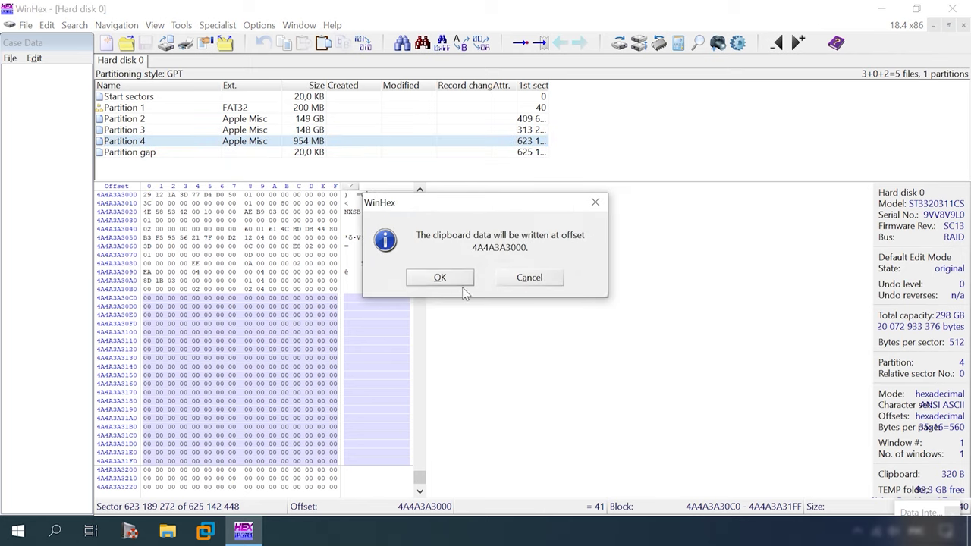
left_click(450, 282)
scroll(258, 300, "down", 11)
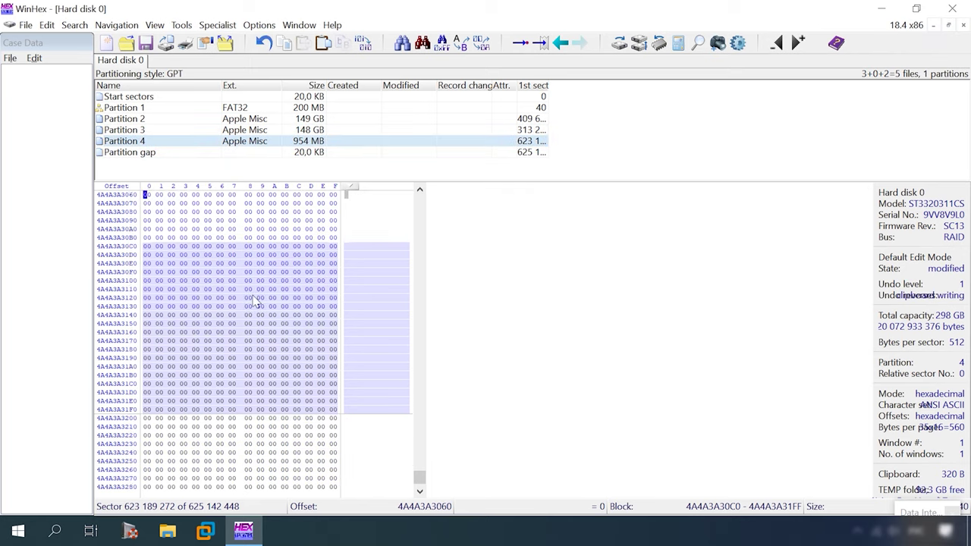
scroll(133, 291, "up", 2)
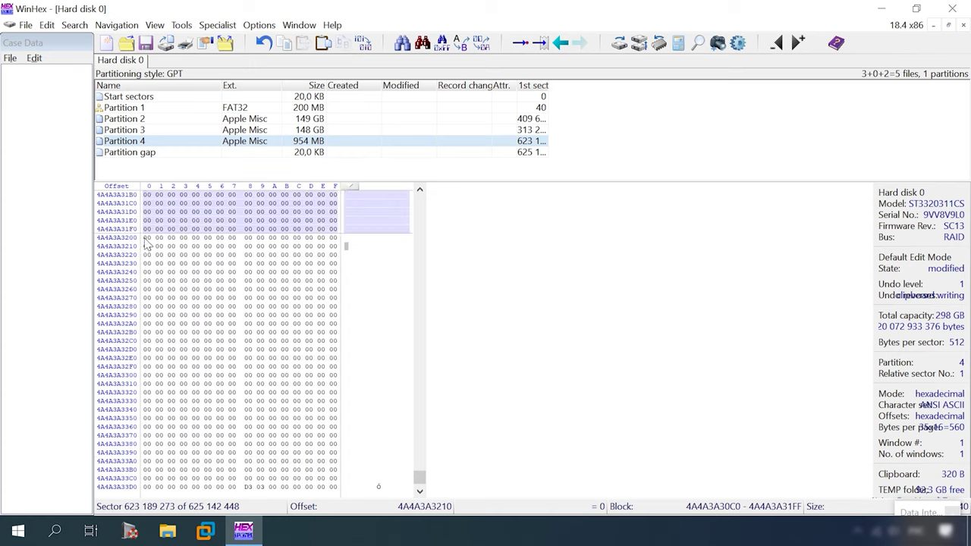
left_click(324, 44)
left_click(445, 278)
scroll(152, 358, "down", 2)
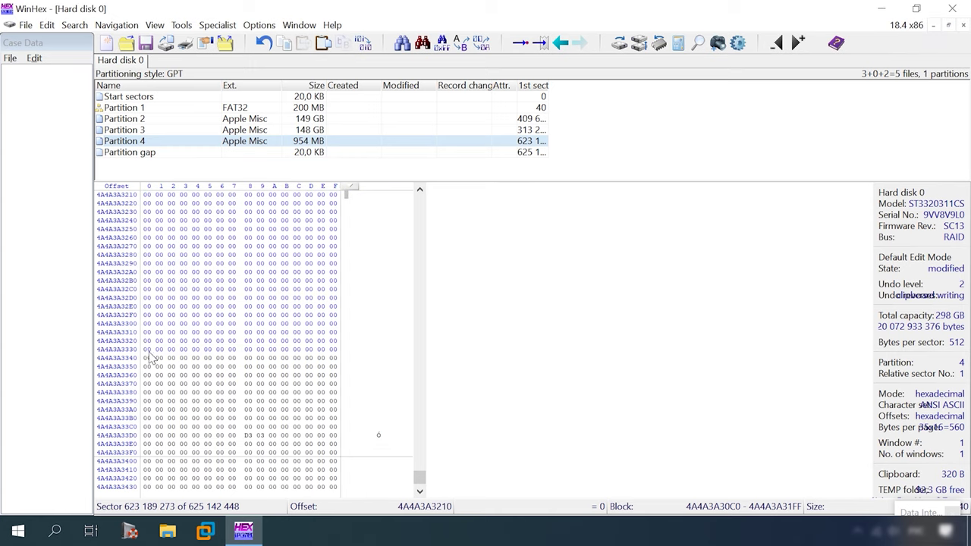
left_click(324, 44)
left_click(440, 277)
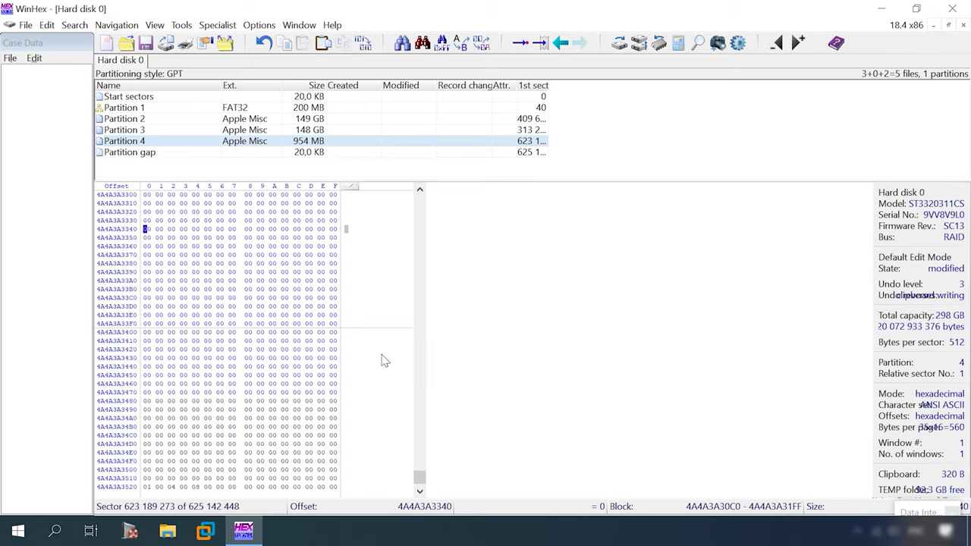
scroll(389, 345, "up", 1)
scroll(388, 345, "up", 10)
Save all modifications to Hard disk 0, accepting the partition damage warning
left_click(195, 130)
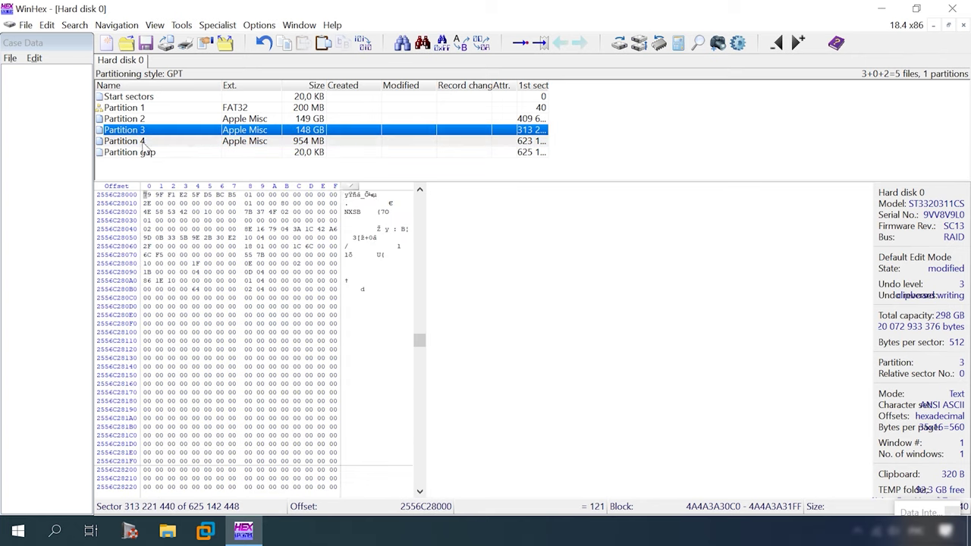
key("Down")
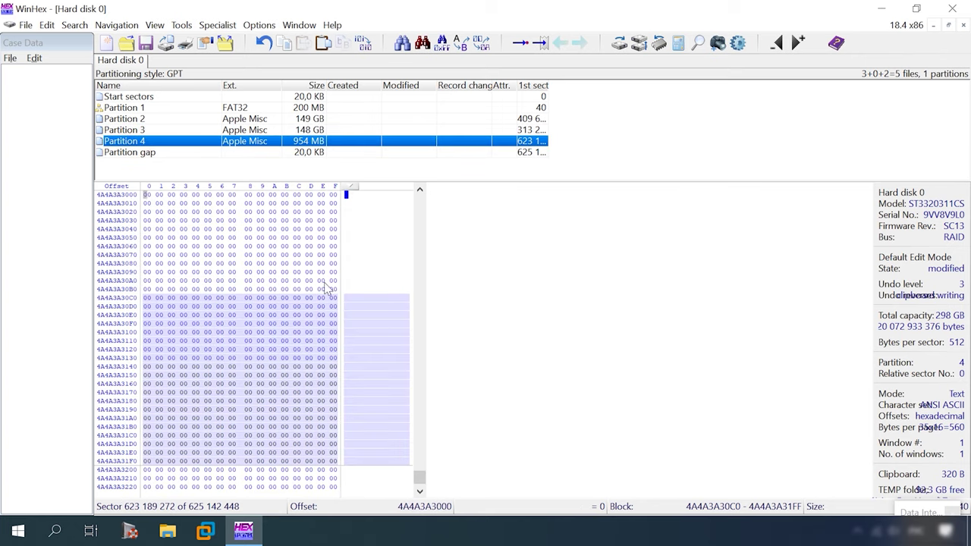
left_click(299, 263)
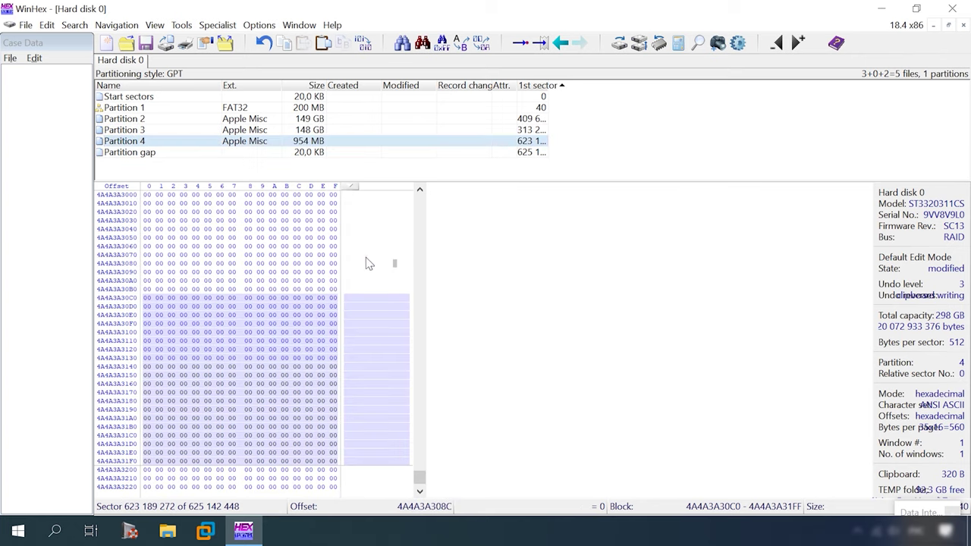
left_click(146, 43)
left_click(440, 292)
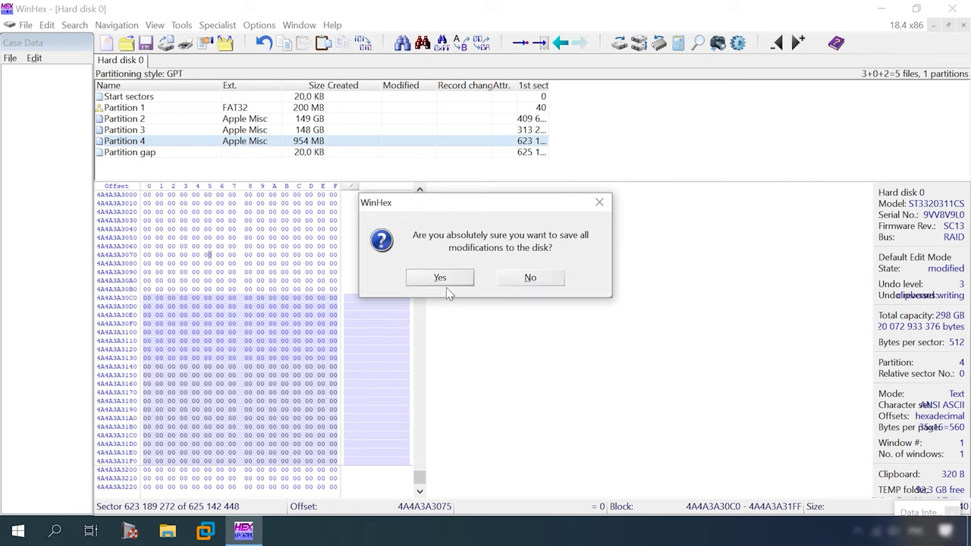
left_click(454, 281)
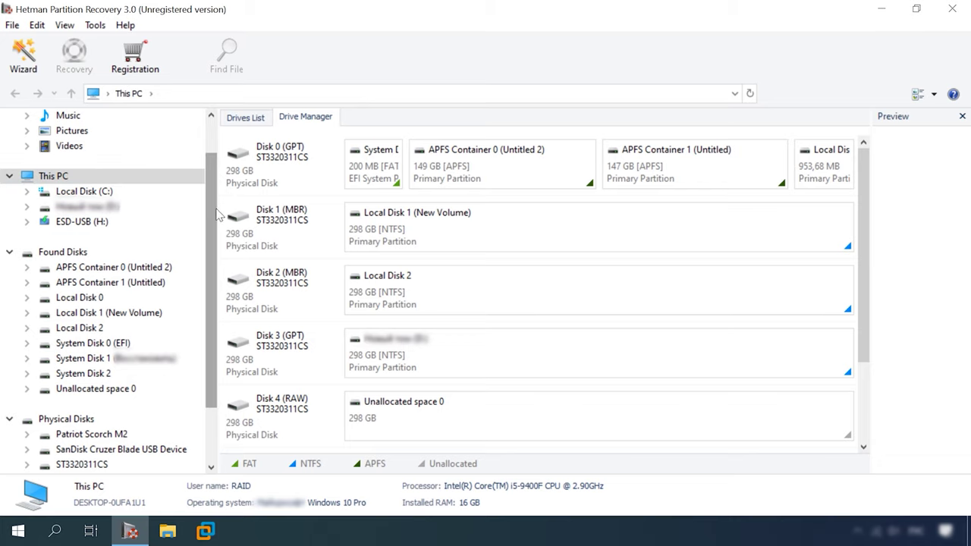
Run an APFS-only full analysis of Local Disk 0 on Disk 0
left_click_drag(216, 211, 185, 203)
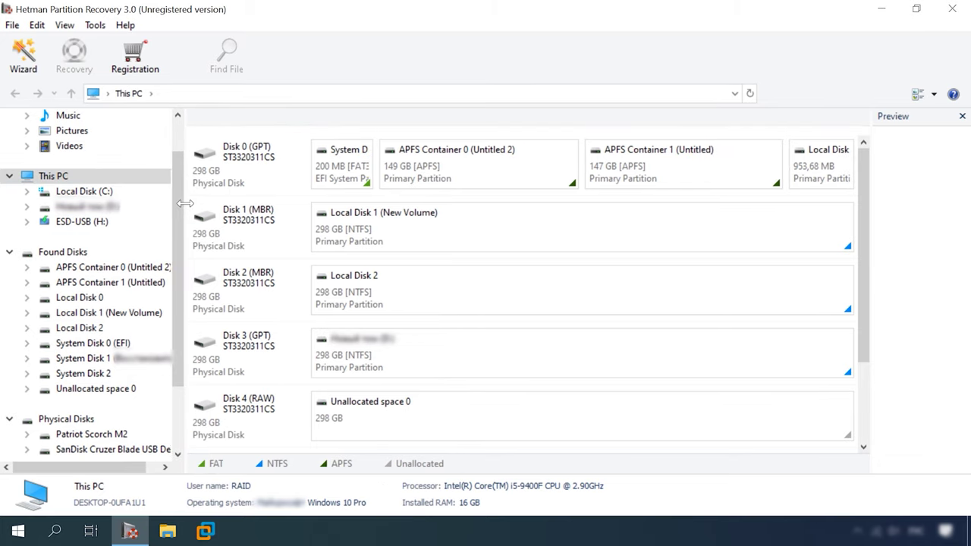
left_click(813, 186)
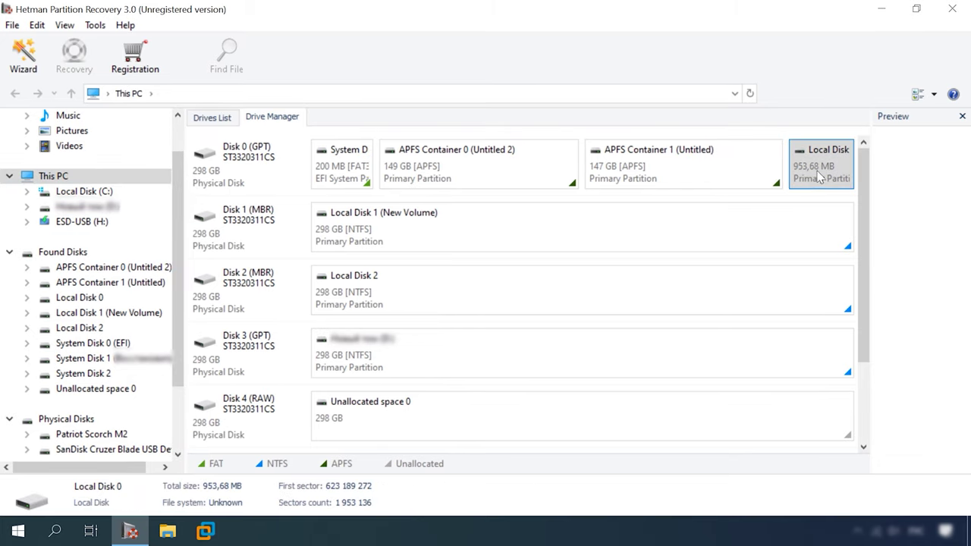
right_click(820, 178)
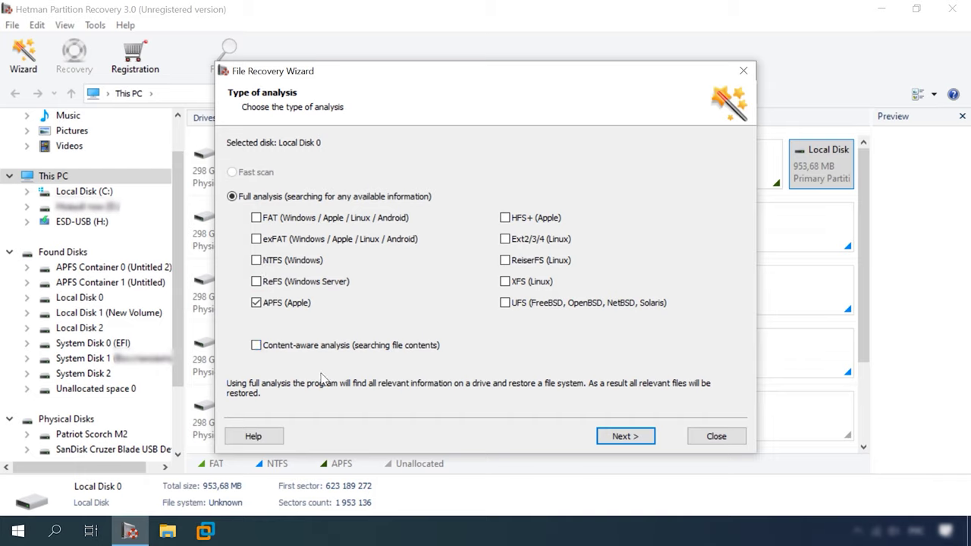
left_click(624, 437)
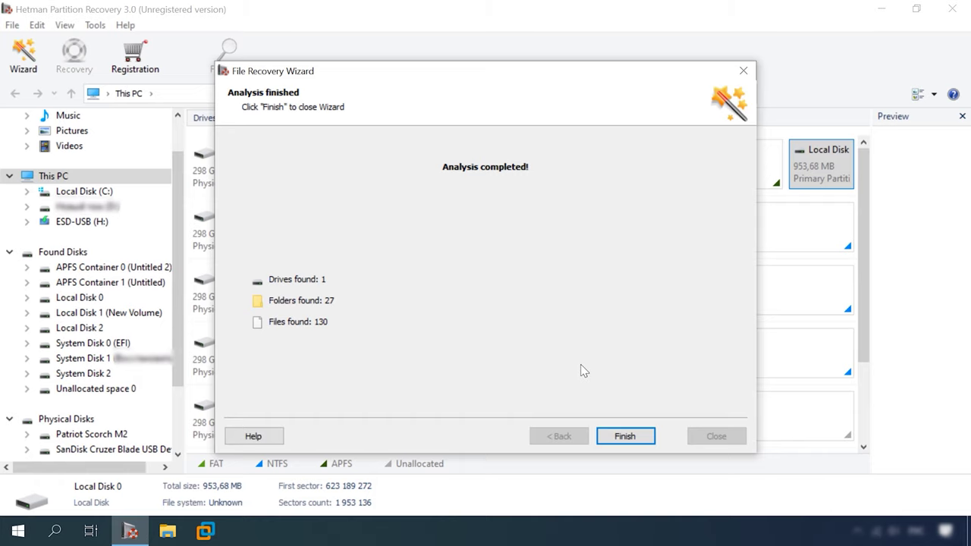
Open the recovered APFS Container and its Untitled 3 volume's deleted files
left_click(627, 437)
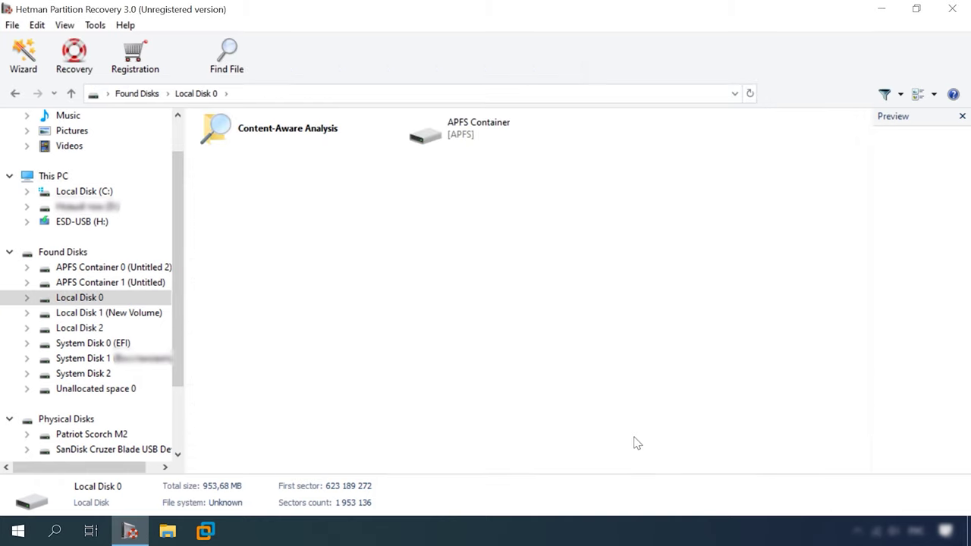
left_click(458, 139)
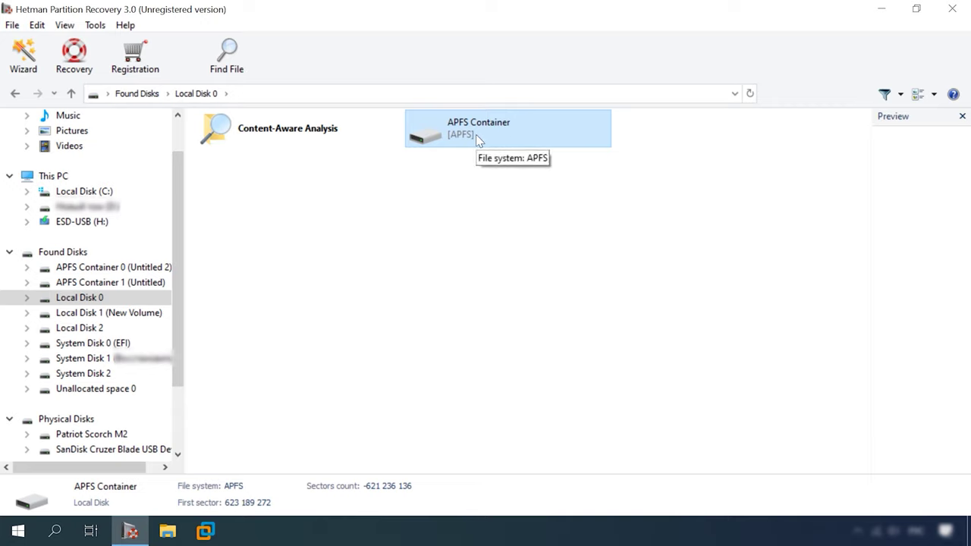
double_click(476, 135)
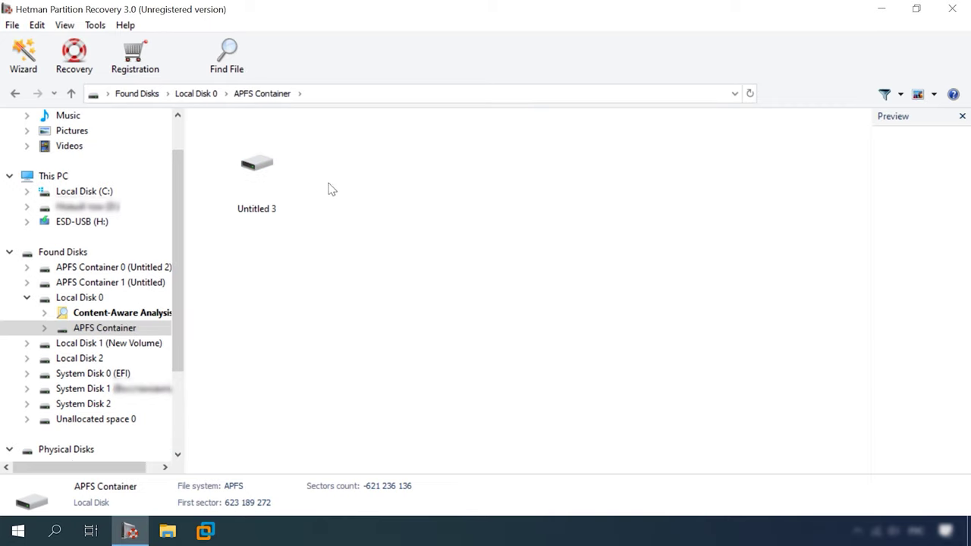
left_click(271, 186)
double_click(271, 184)
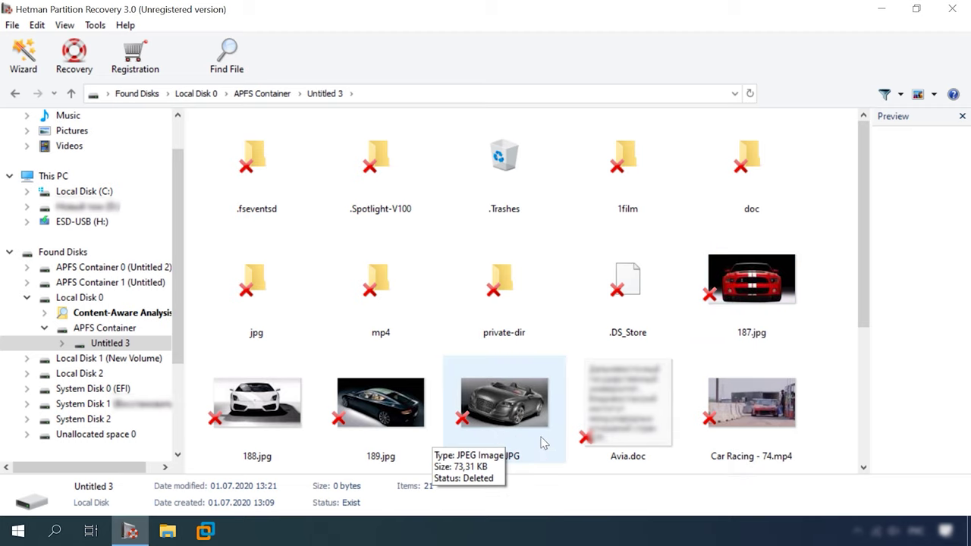
Preview the videos Cars - 35849.mp4 and Carousel - 44.mp4 among the thumbnails
scroll(724, 429, "down", 3)
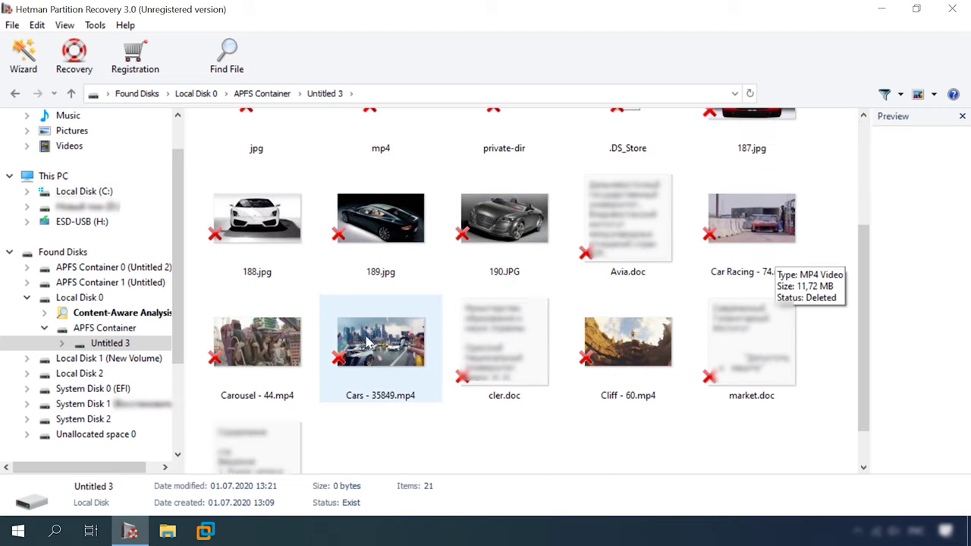
scroll(334, 406, "down", 2)
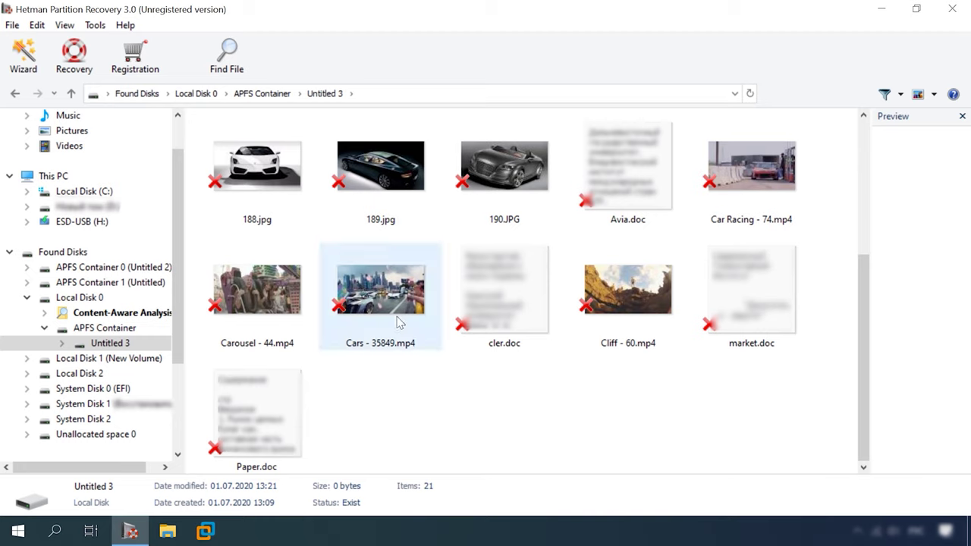
left_click(363, 300)
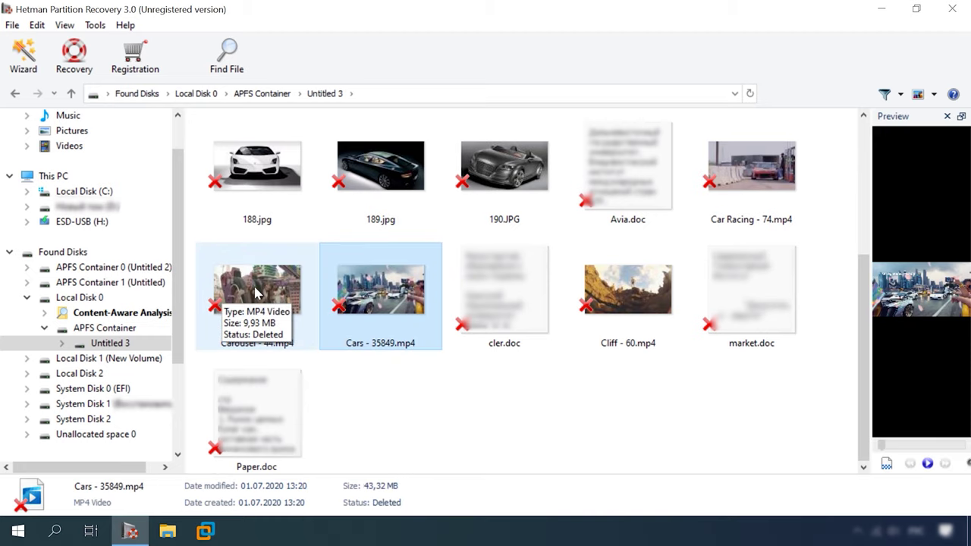
left_click(257, 295)
scroll(381, 325, "up", 3)
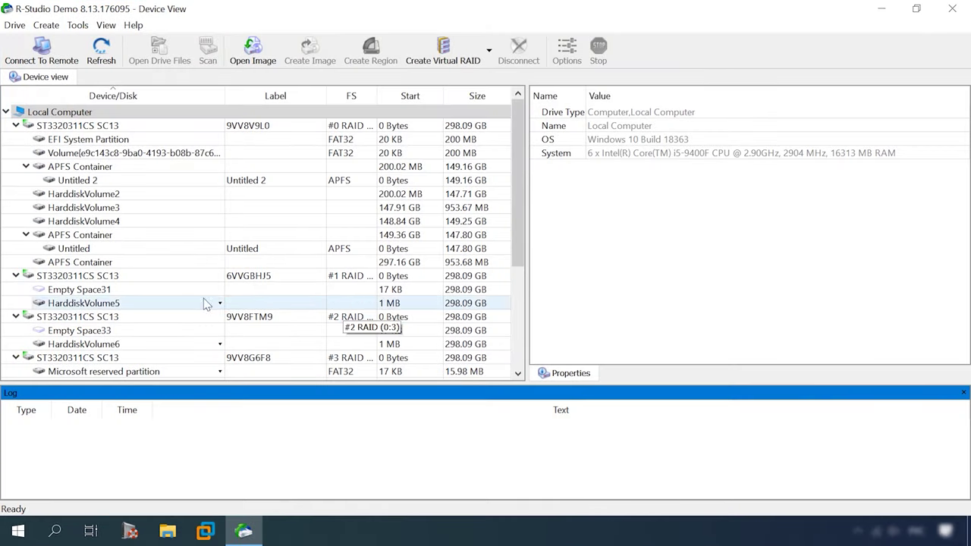
Try browsing the 953.68 MB APFS Container directly, then dismiss the unsupported file system message
left_click(89, 266)
right_click(86, 265)
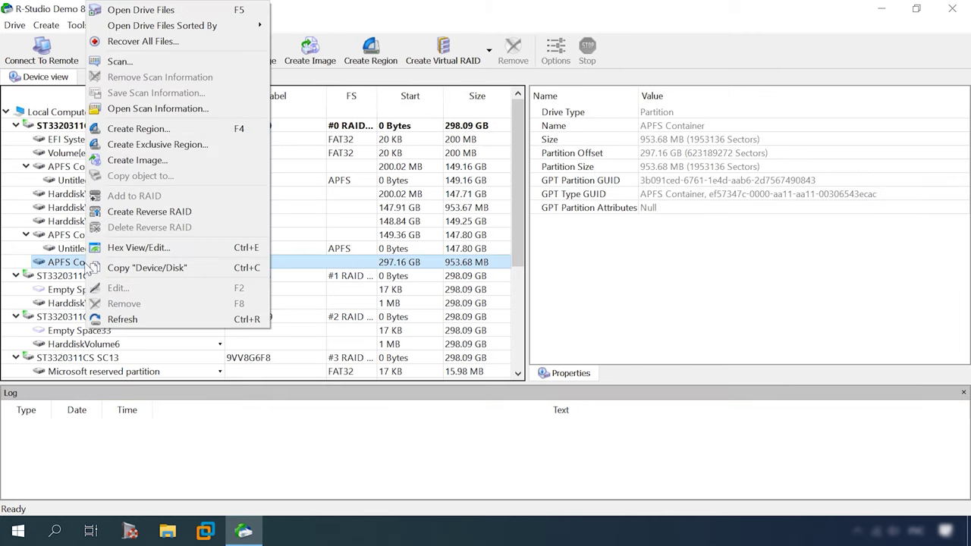
left_click(134, 10)
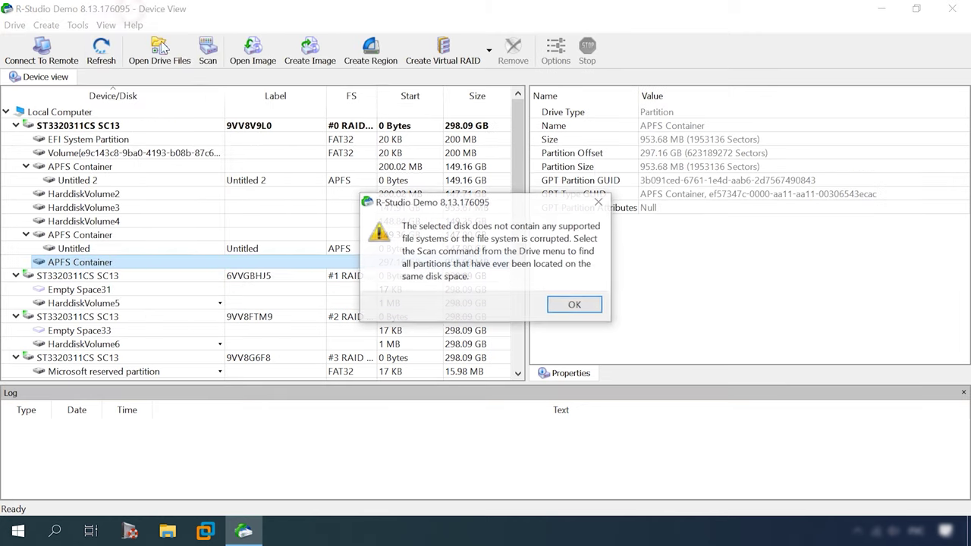
left_click(574, 304)
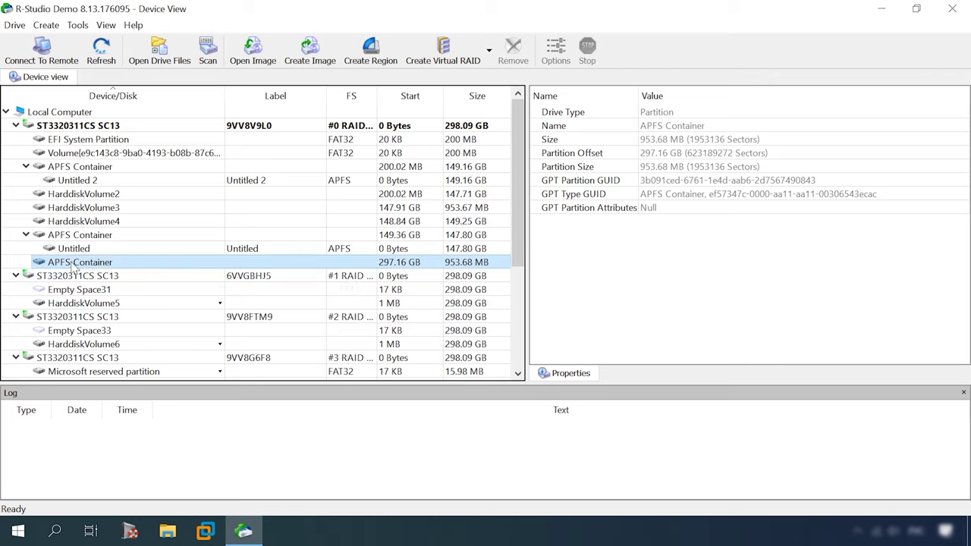
Scan the APFS Container with Extra Search for Known File Types turned off
key("Home")
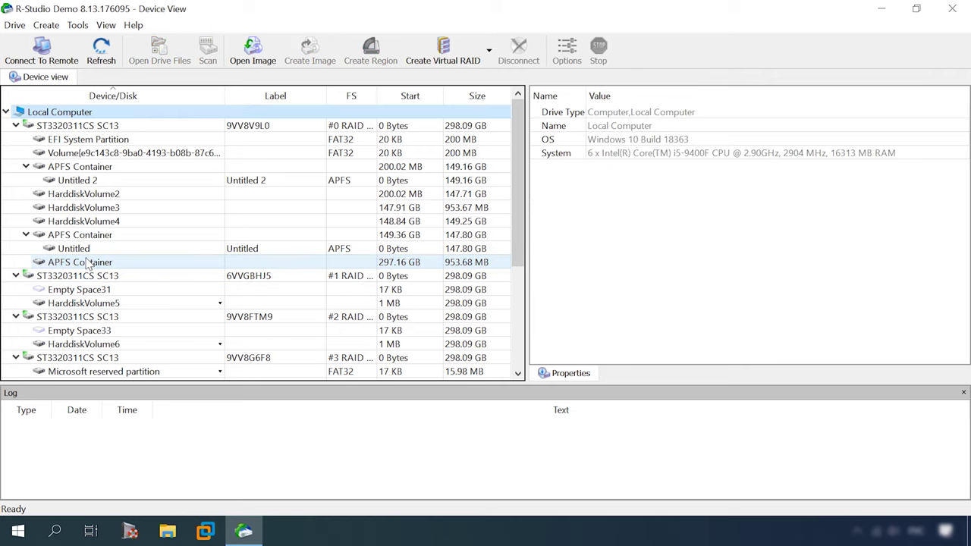
right_click(85, 262)
left_click(133, 62)
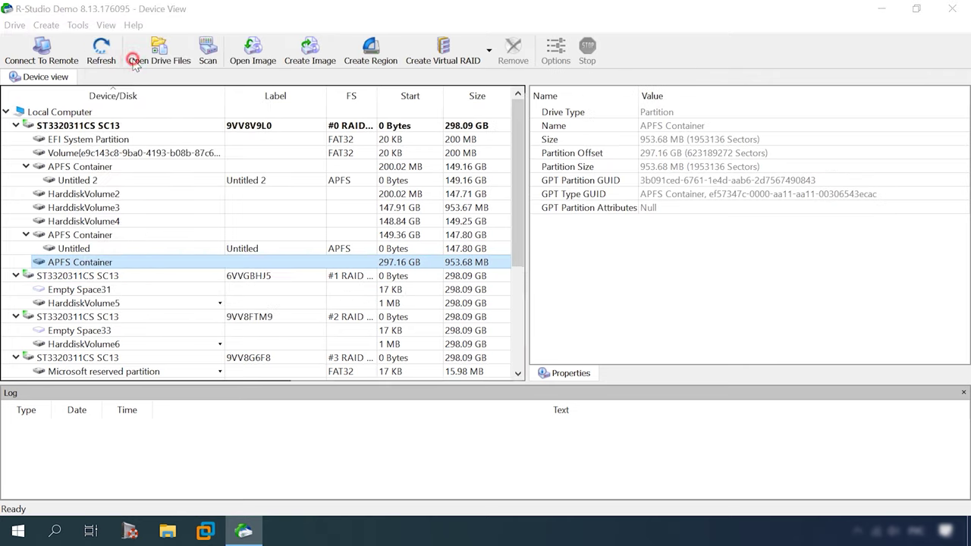
left_click(402, 261)
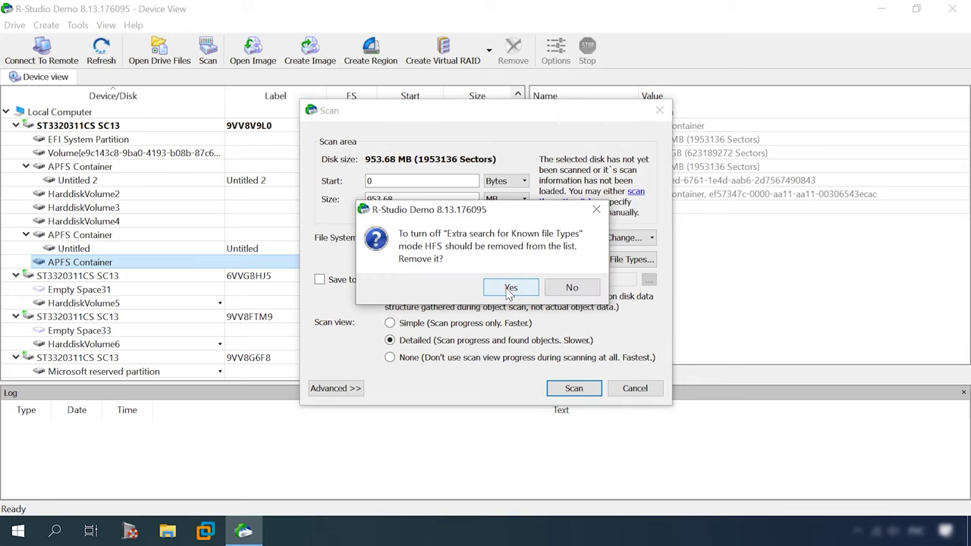
left_click(507, 286)
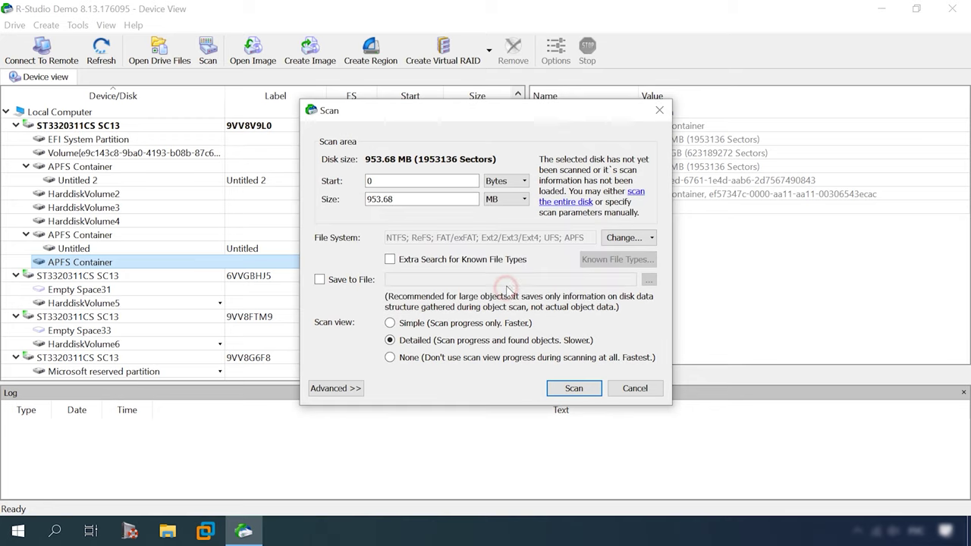
left_click(575, 389)
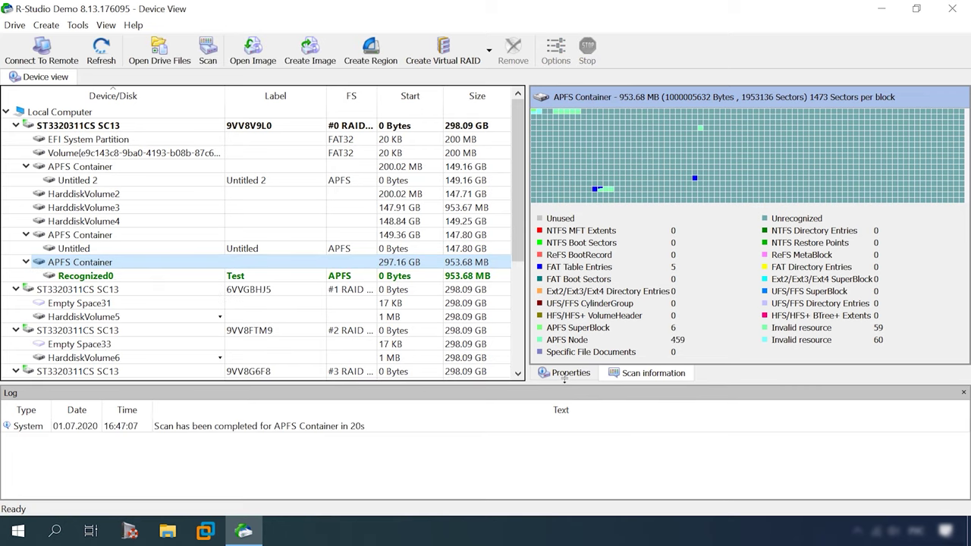
Open Recognized0's recovered files as small icons and select the deleted 187.jpg
left_click(74, 277)
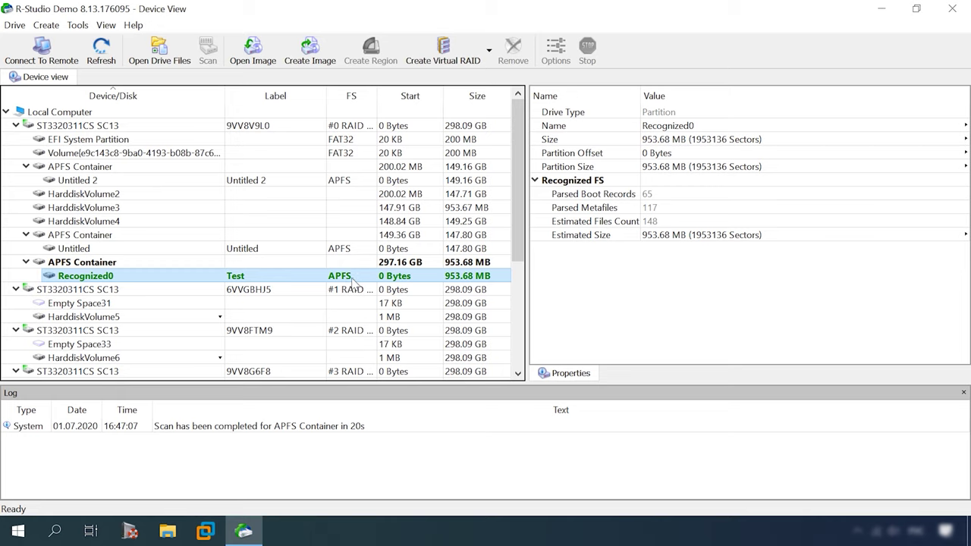
right_click(104, 280)
left_click(152, 10)
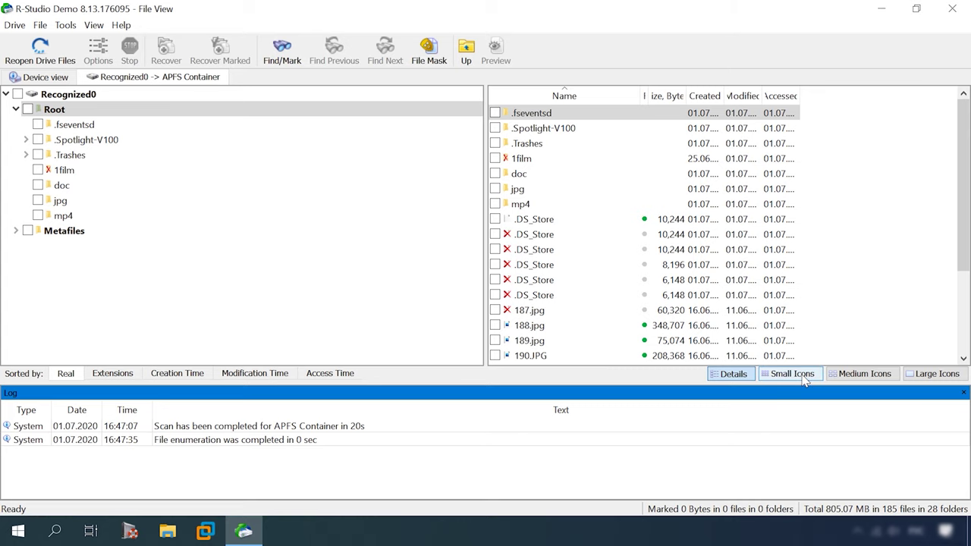
left_click(805, 382)
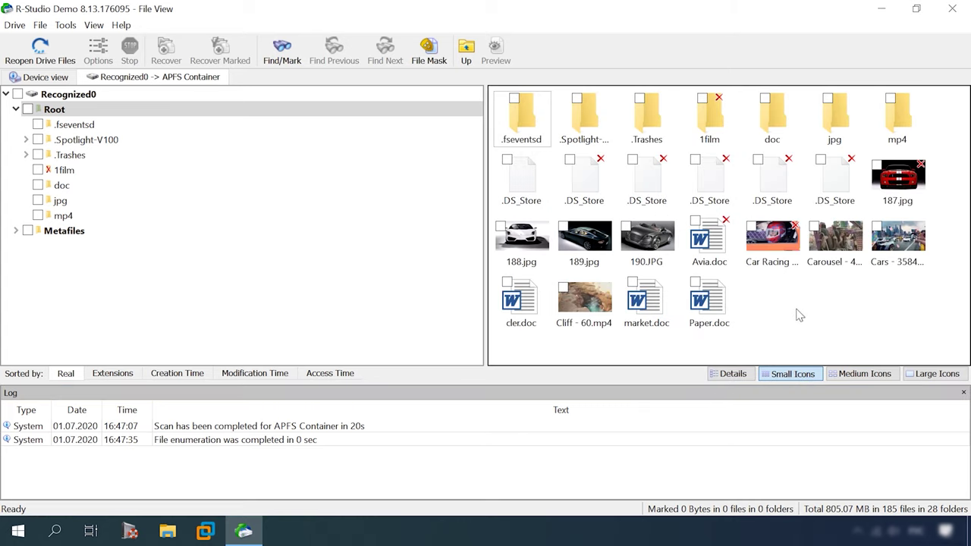
left_click(893, 194)
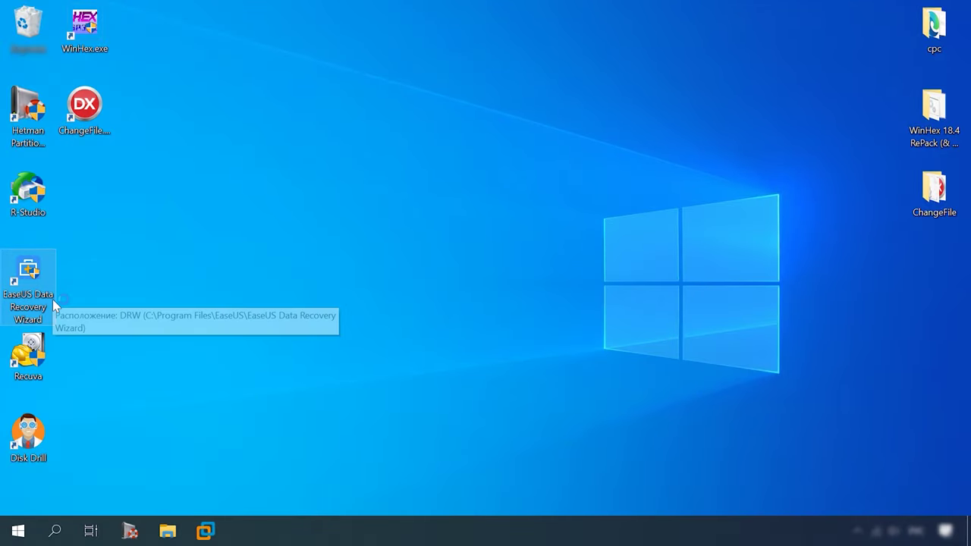
Launch EaseUS, scan the 953.68 MB disk, and expand the Lost Files, Tags and RAW groups
double_click(53, 298)
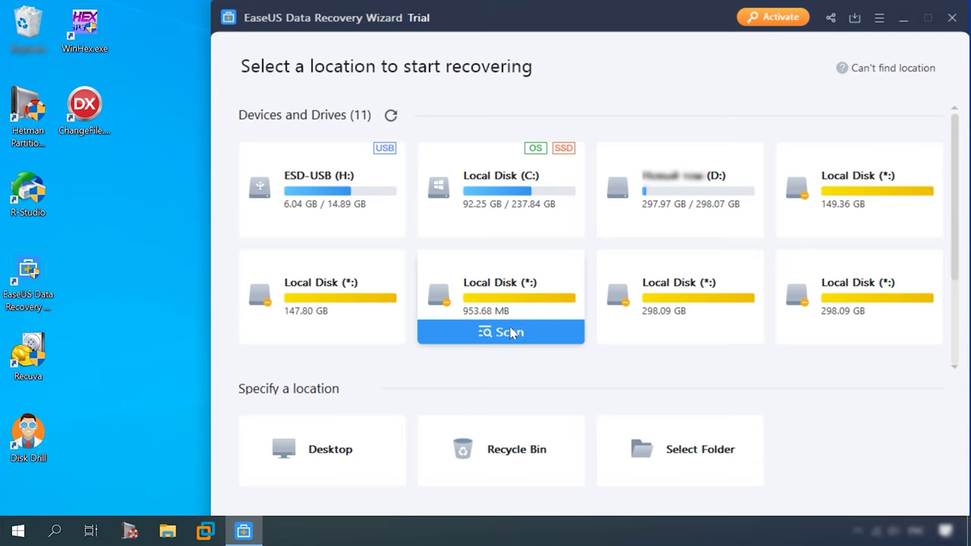
left_click(508, 333)
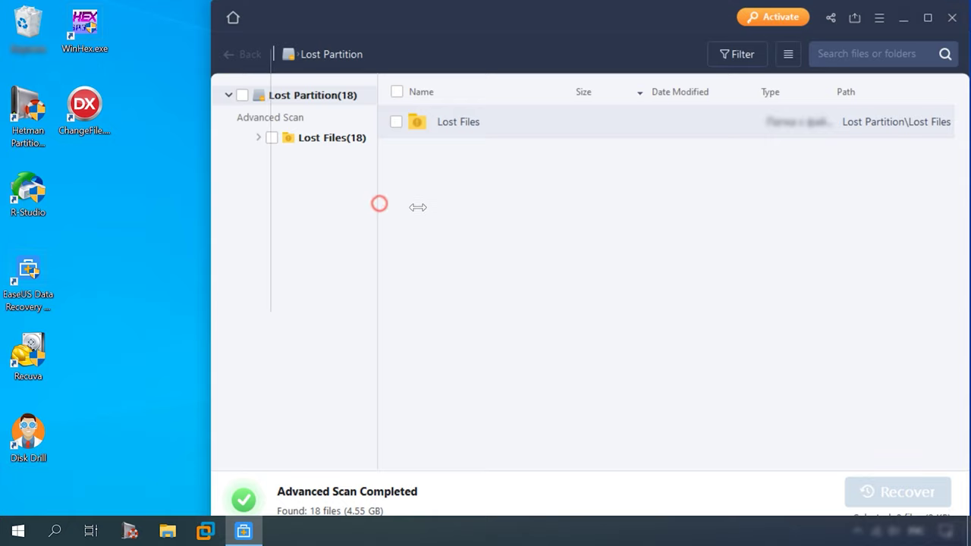
left_click_drag(418, 207, 429, 209)
left_click(258, 138)
left_click(287, 159)
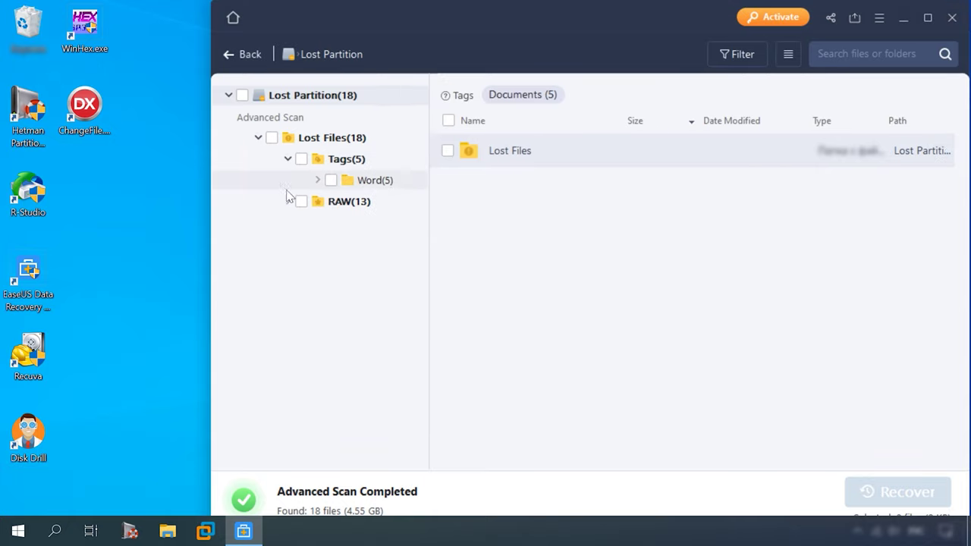
left_click(288, 201)
left_click_drag(431, 195, 463, 194)
Preview the Arkady document from the Word tag folder, then close the previews
left_click(380, 181)
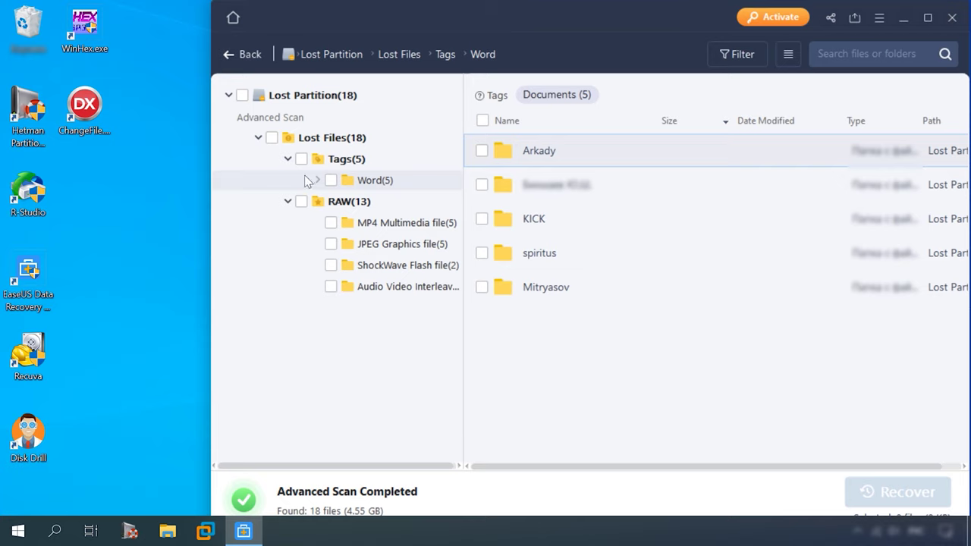
left_click(317, 180)
left_click(398, 201)
double_click(554, 151)
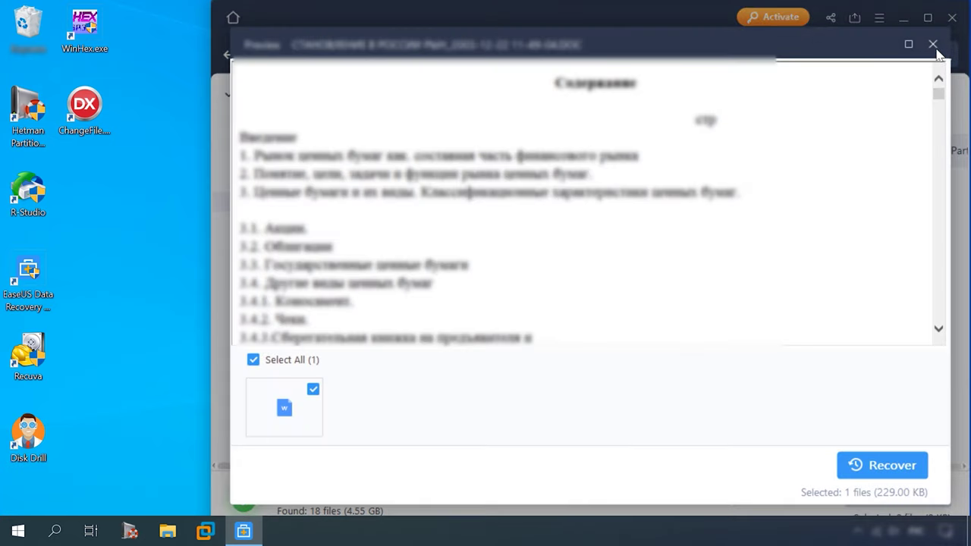
left_click(932, 44)
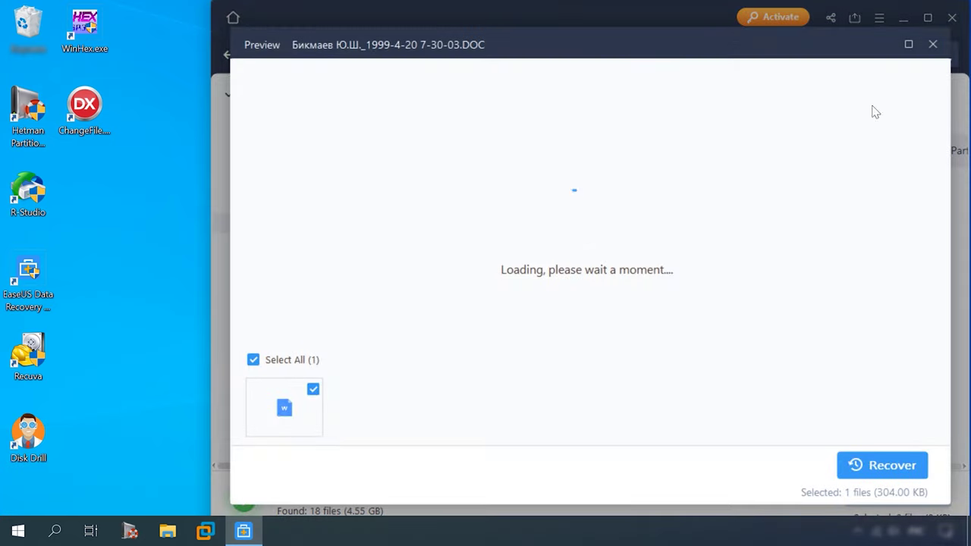
left_click(932, 43)
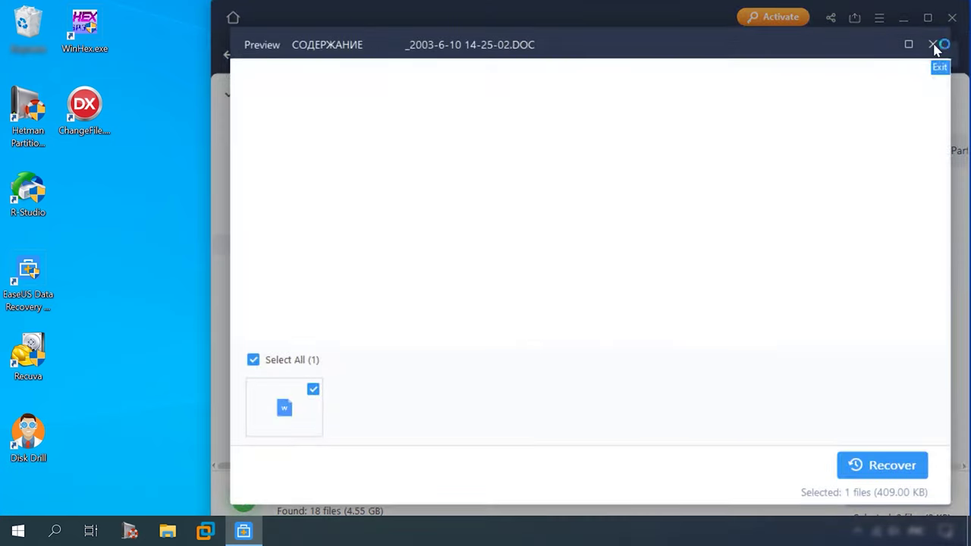
Open the MP4 Multimedia file folder and preview FILE4.MP4
left_click(933, 44)
left_click(395, 327)
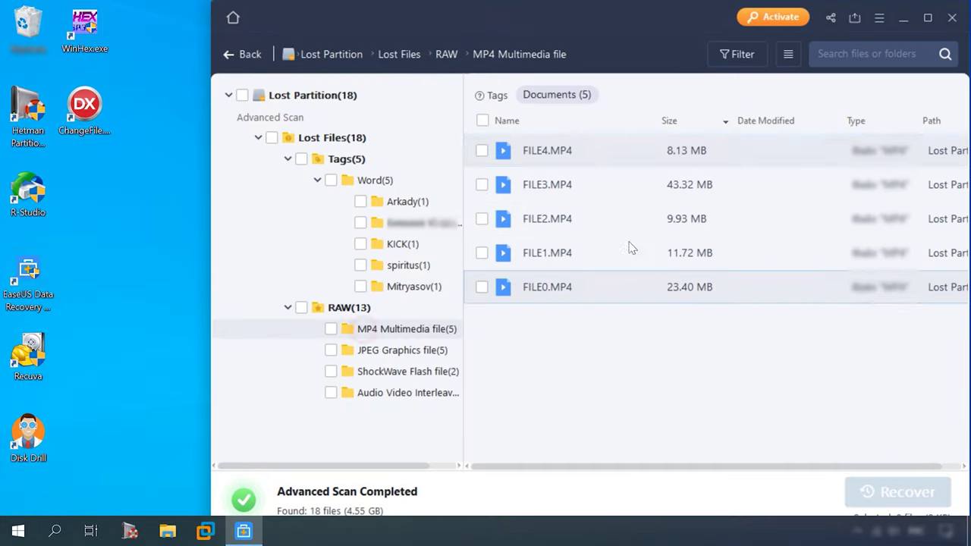
double_click(631, 250)
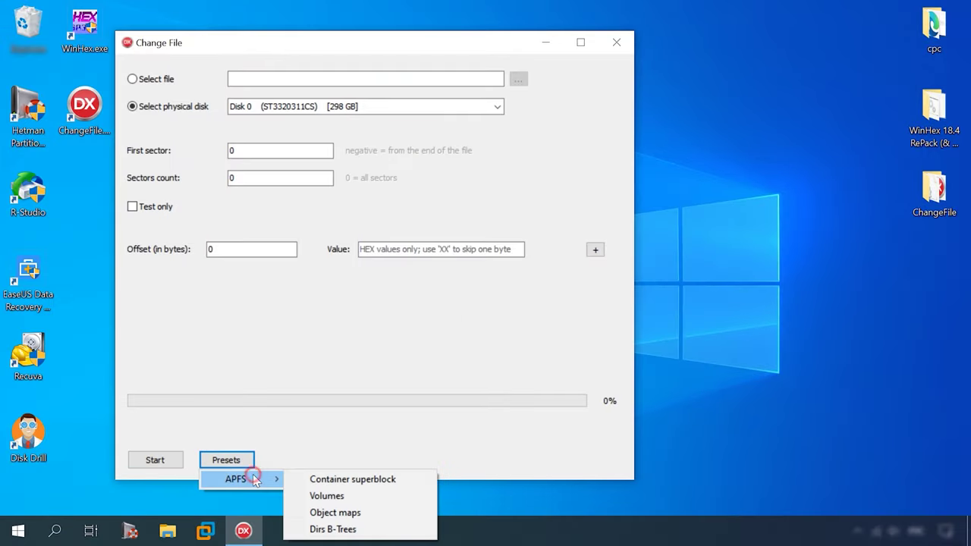
Apply the APFS Volumes preset and set First sector to 623189272, copied from Local Disk 0's properties
left_click(329, 497)
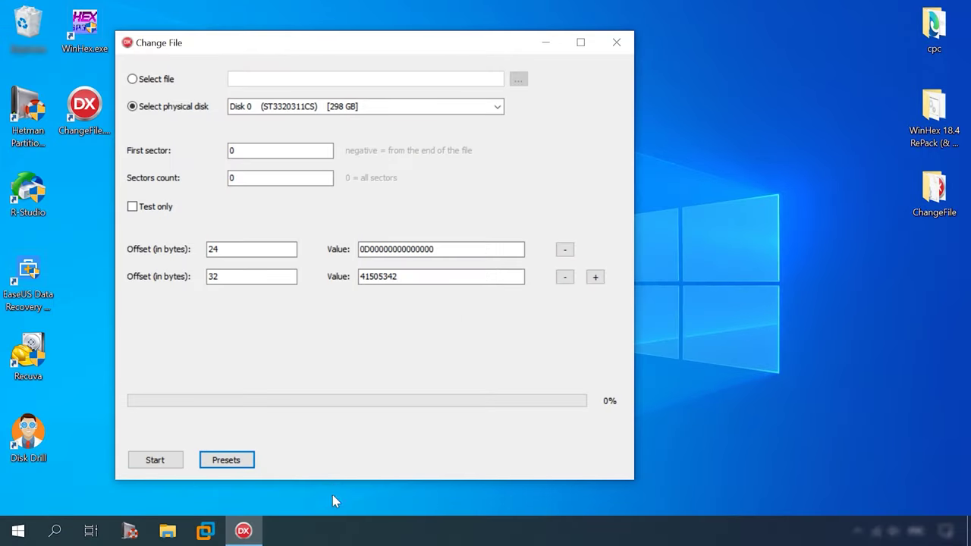
left_click(131, 531)
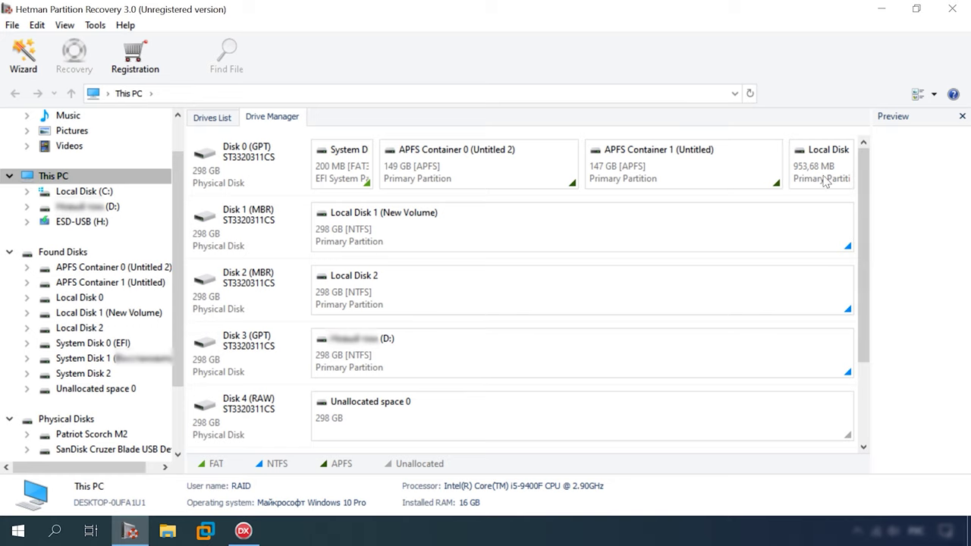
right_click(819, 164)
left_click(812, 294)
left_click_drag(516, 292, 453, 293)
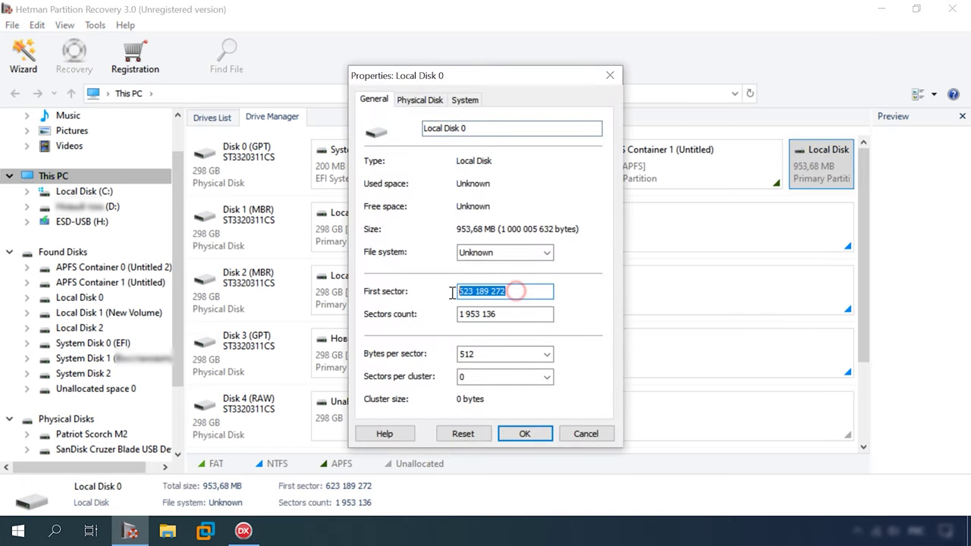
key("ctrl+c")
left_click(243, 531)
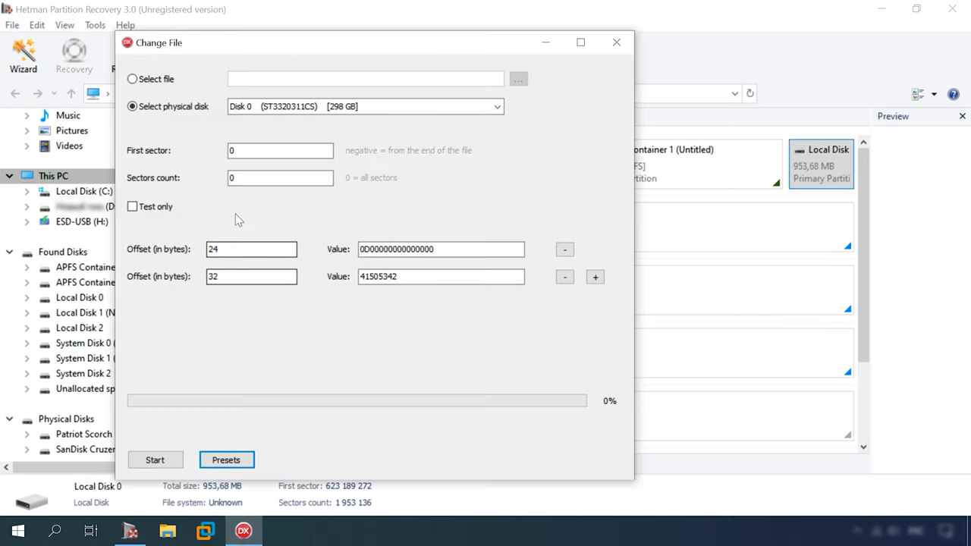
double_click(256, 150)
key("ctrl+v")
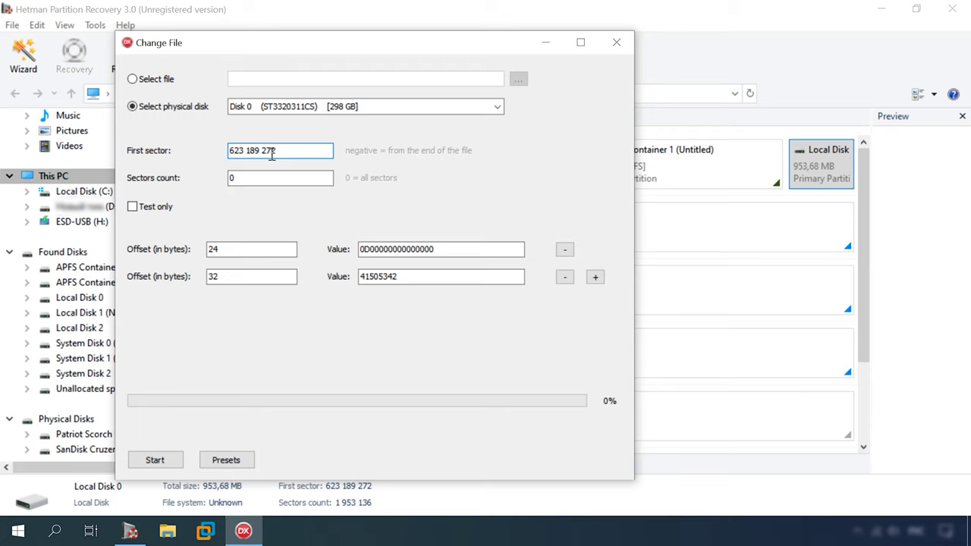
Set Sectors count to 1953136 from the disk properties and start the overwrite
left_click(175, 495)
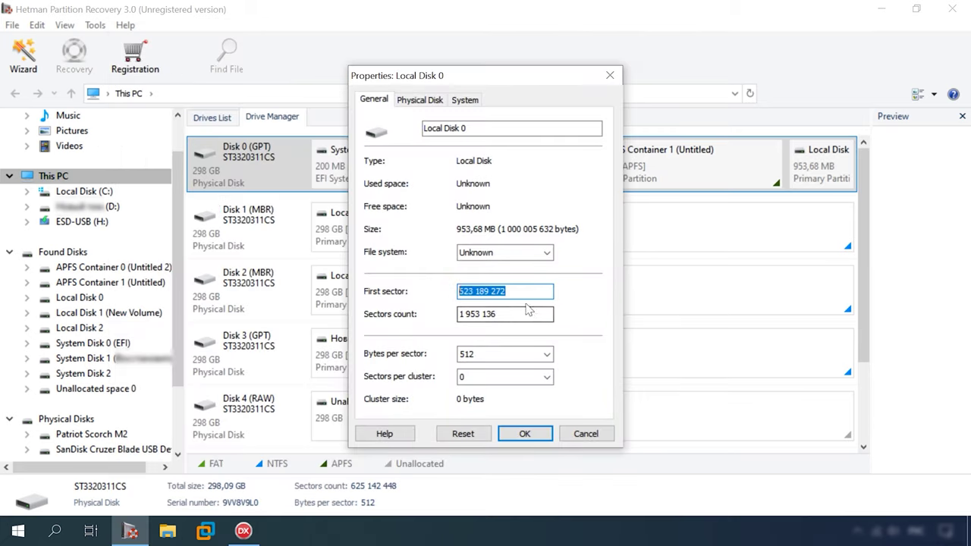
left_click_drag(508, 310, 438, 318)
left_click(243, 531)
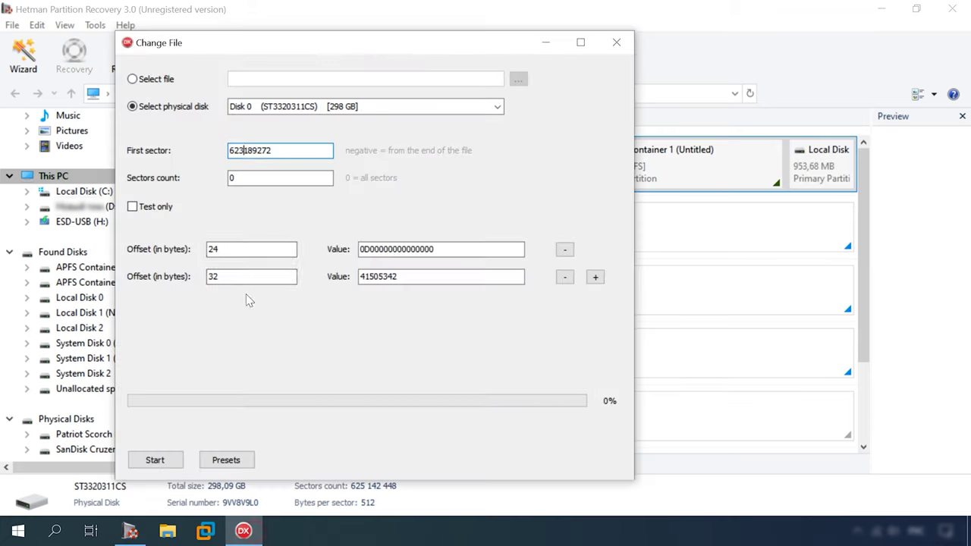
double_click(250, 174)
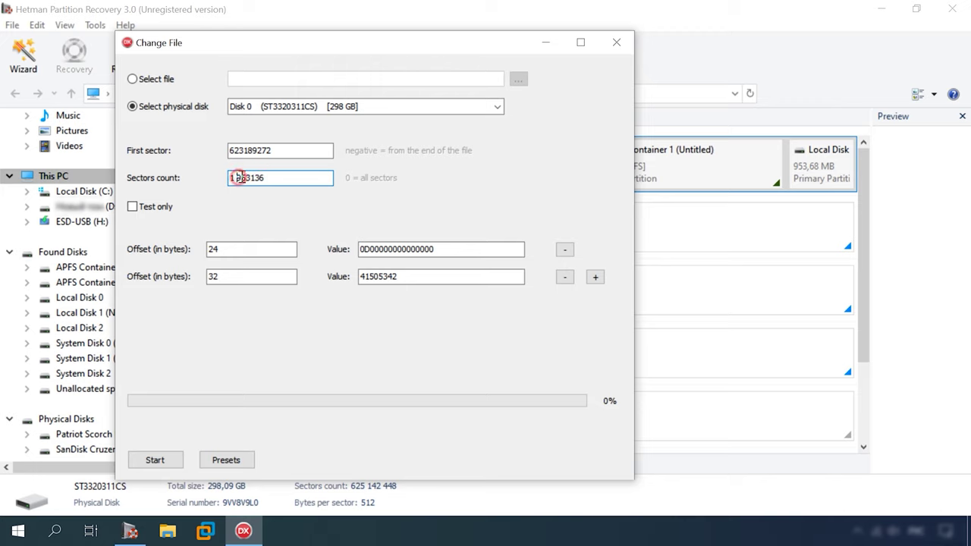
left_click(155, 461)
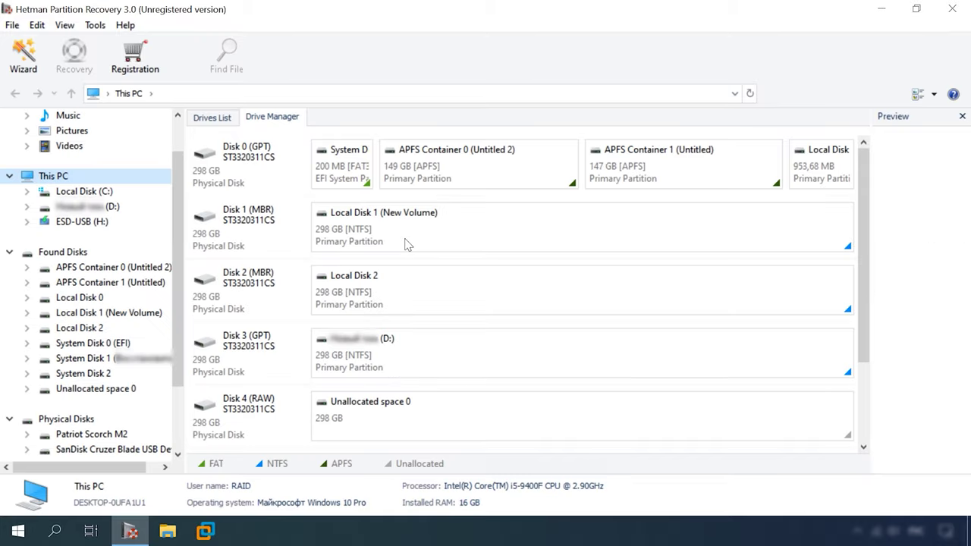
Run a full APFS analysis of Local Disk 0 in Hetman Partition Recovery
left_click(824, 187)
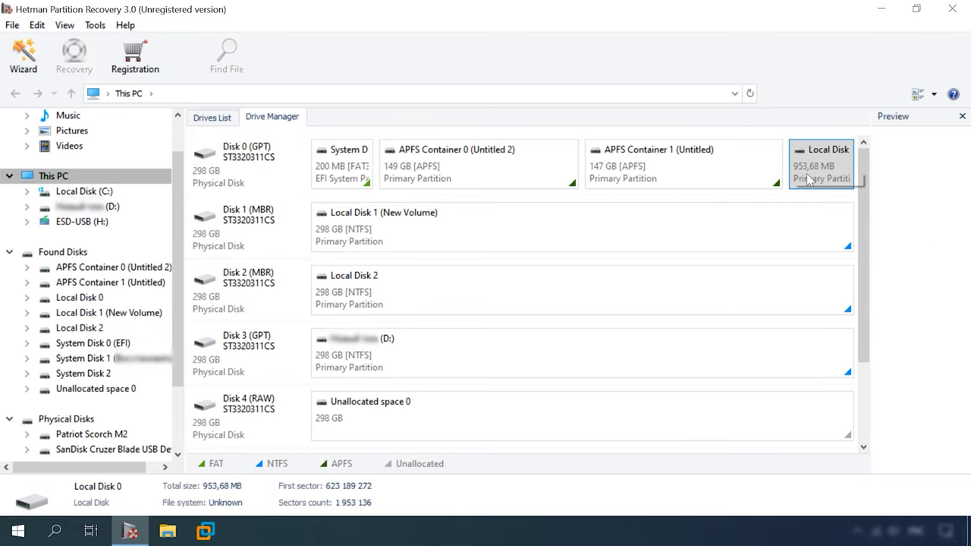
right_click(806, 175)
left_click(832, 187)
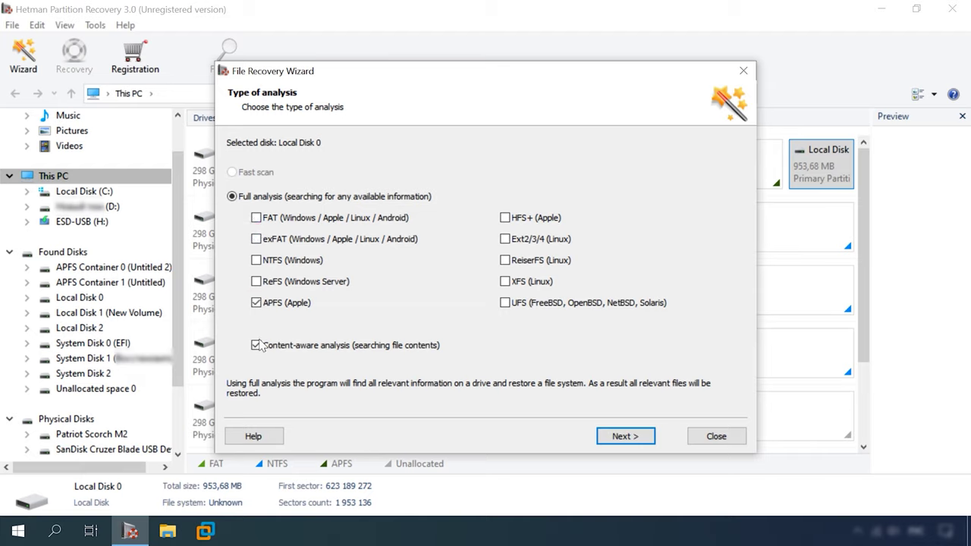
left_click(625, 436)
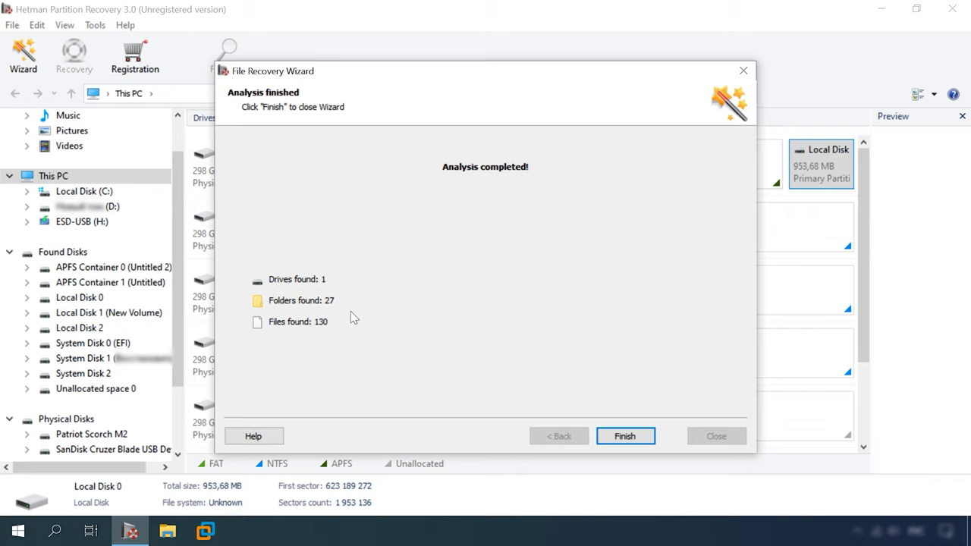
left_click(630, 436)
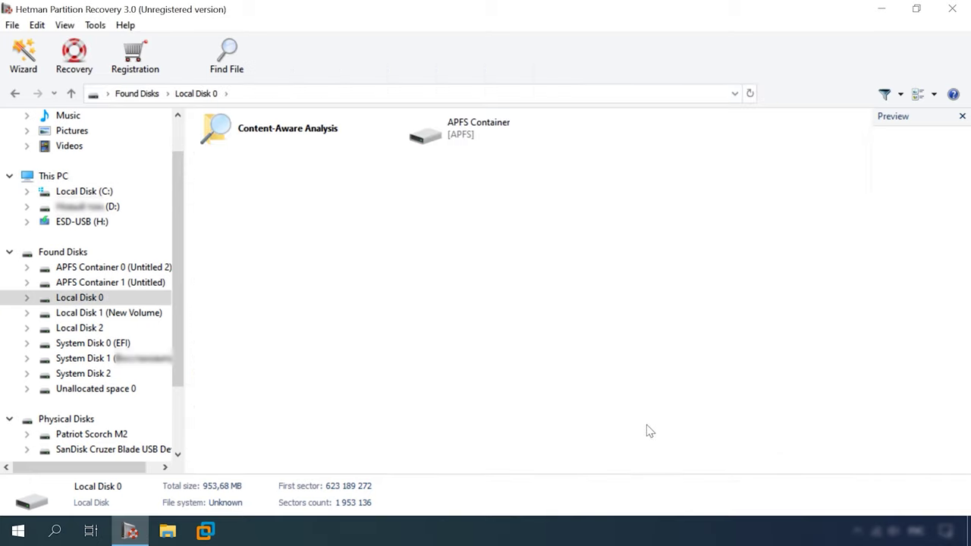
Open APFS Container > Disk 0 and preview the deleted Carousel - 44.mp4 video
left_click(483, 142)
double_click(483, 139)
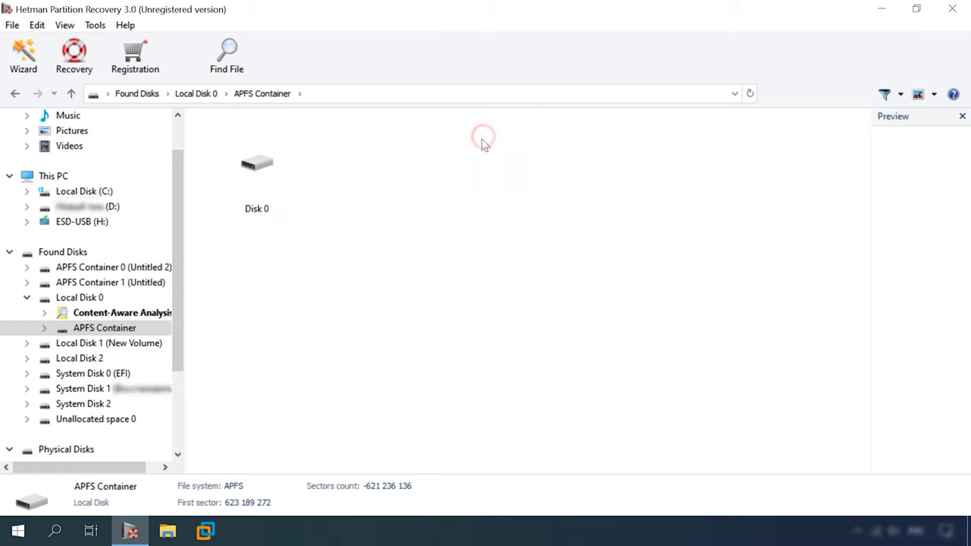
left_click(282, 198)
double_click(282, 195)
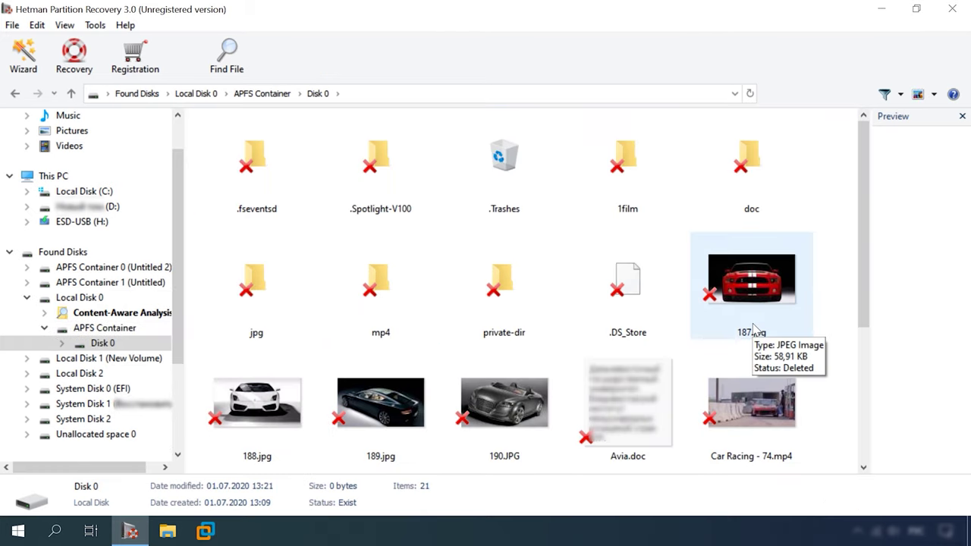
scroll(630, 364, "down", 3)
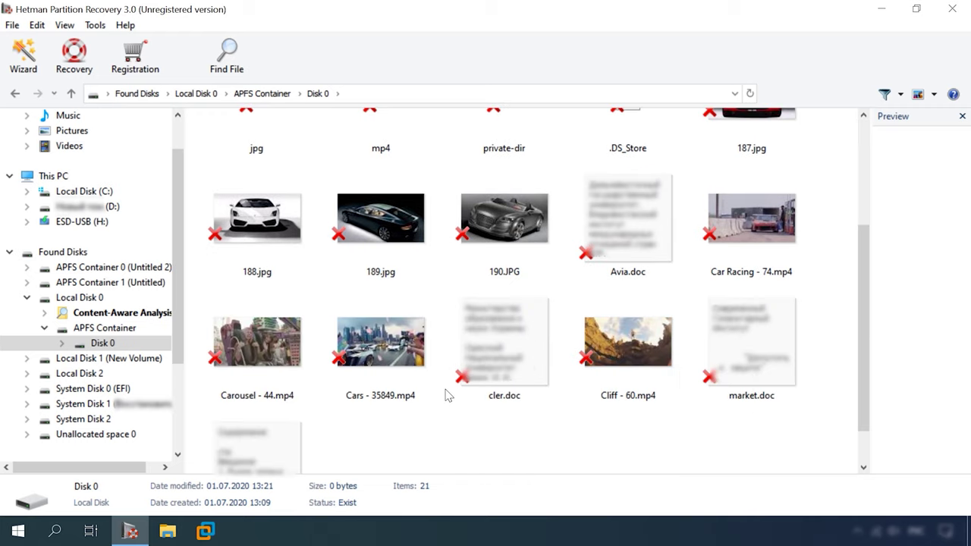
left_click(285, 352)
scroll(561, 333, "up", 3)
Browse the 1film, doc, jpg and mp4 folders, returning to Disk 0 each time
double_click(627, 159)
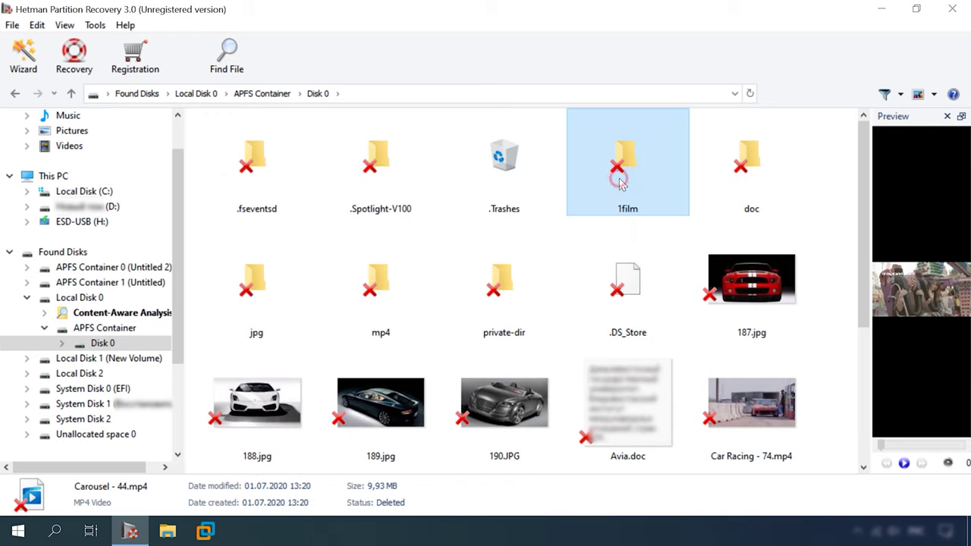
left_click(70, 93)
double_click(764, 197)
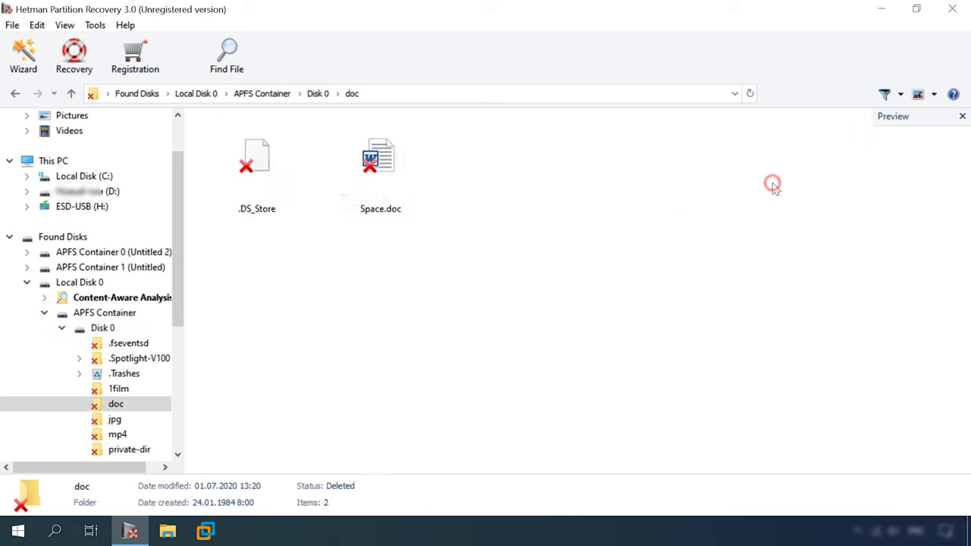
left_click(54, 94)
left_click(38, 132)
double_click(256, 310)
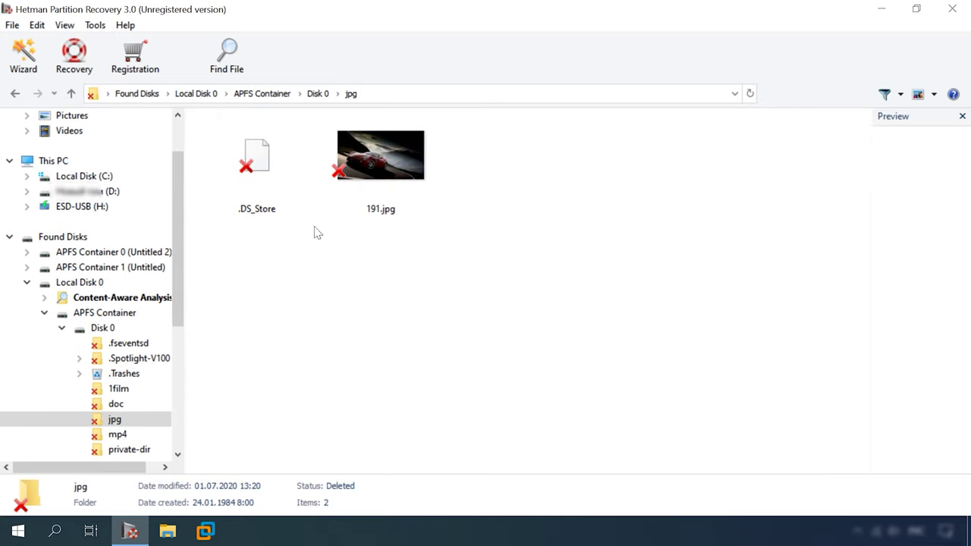
left_click(71, 93)
double_click(419, 283)
left_click(71, 94)
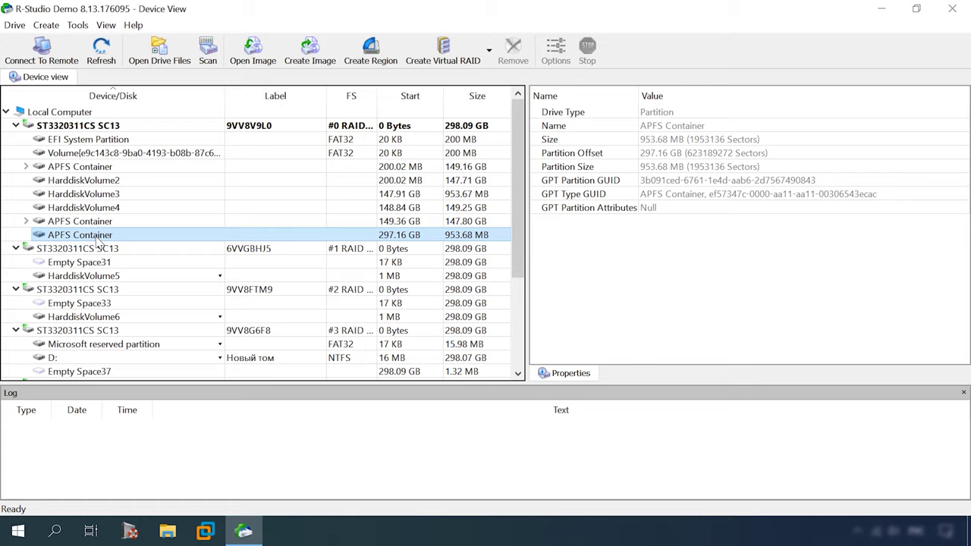
Scan the damaged APFS Container with Extra Search for Known File Types turned off
right_click(98, 239)
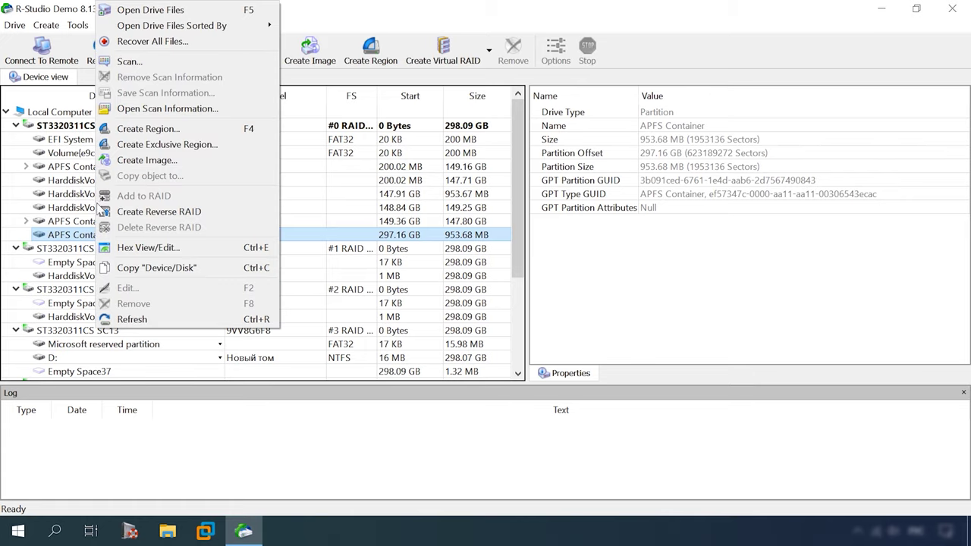
left_click(129, 60)
left_click(393, 258)
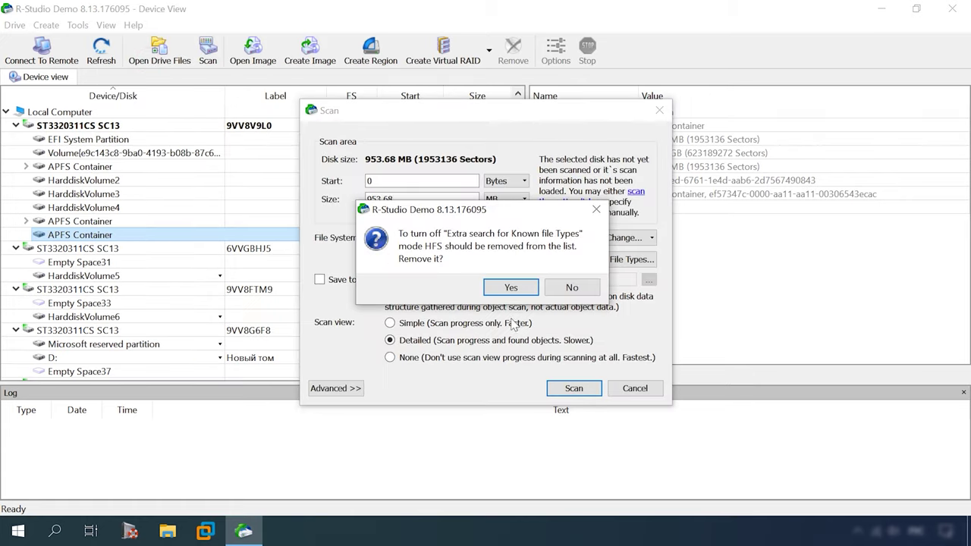
left_click(511, 288)
left_click(574, 389)
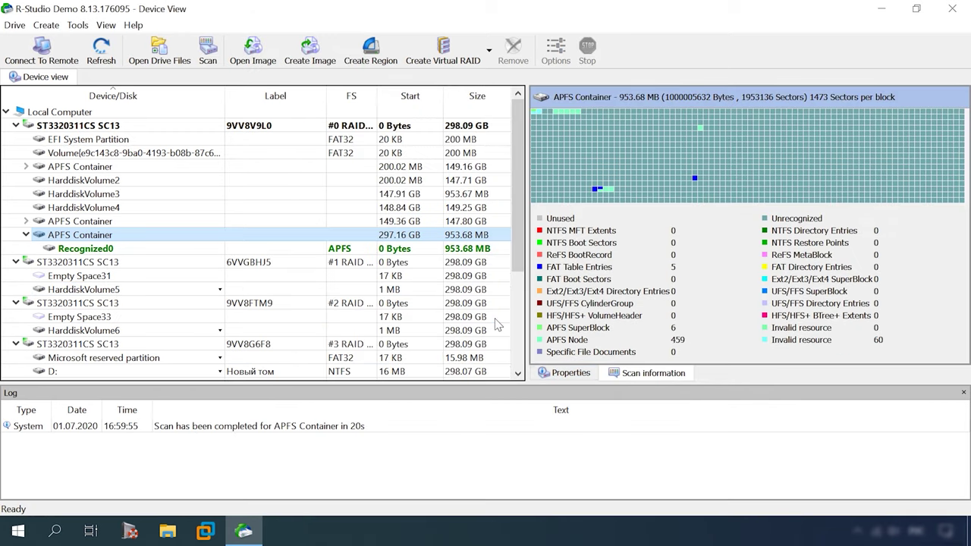
List Recognized0's found files and show them as small thumbnail icons
left_click(100, 254)
right_click(88, 253)
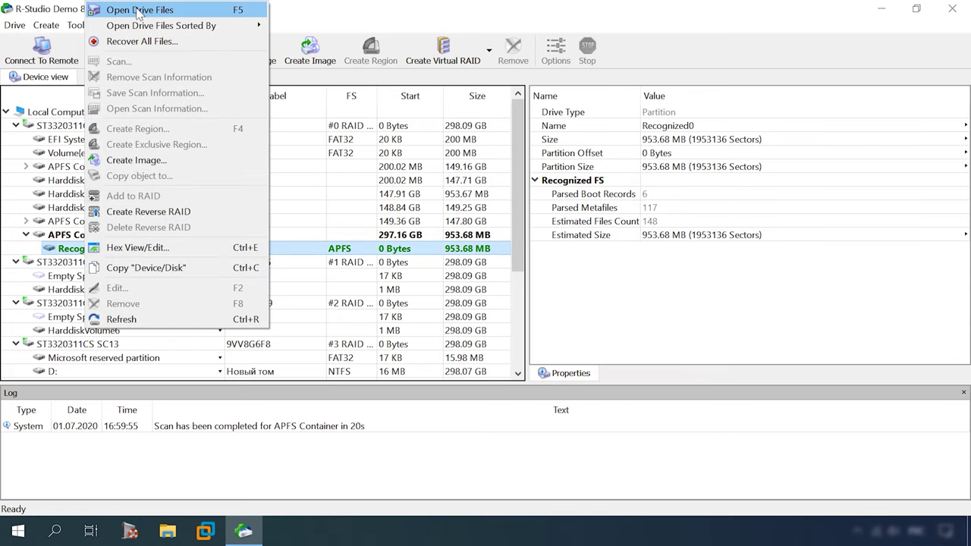
left_click(107, 11)
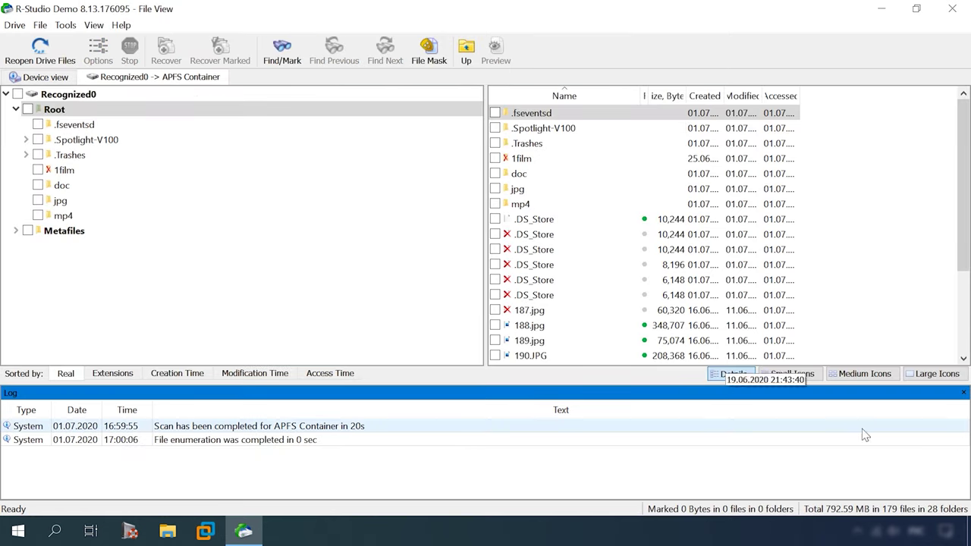
left_click(797, 375)
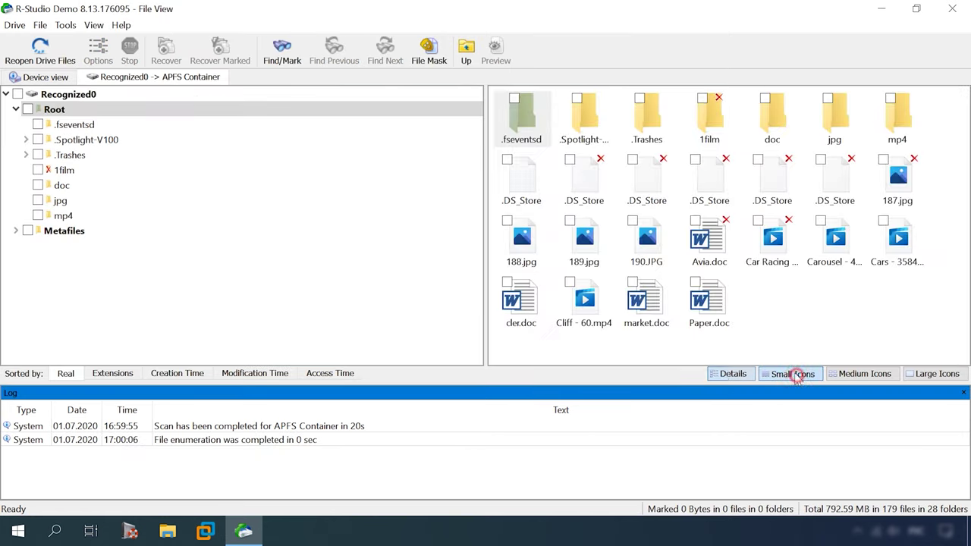
left_click(778, 314)
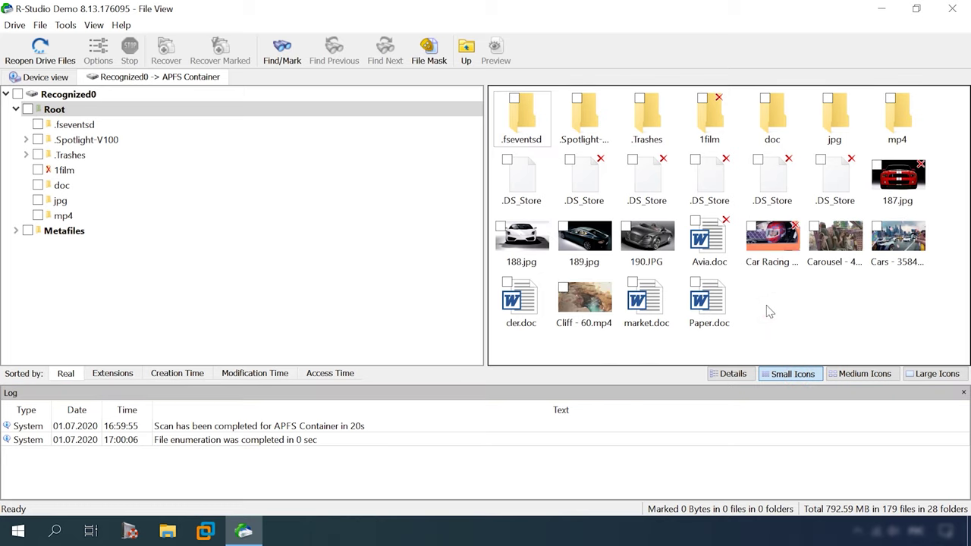
View the doc, jpg and mp4 folders' contents, then return to Root
key("Tab")
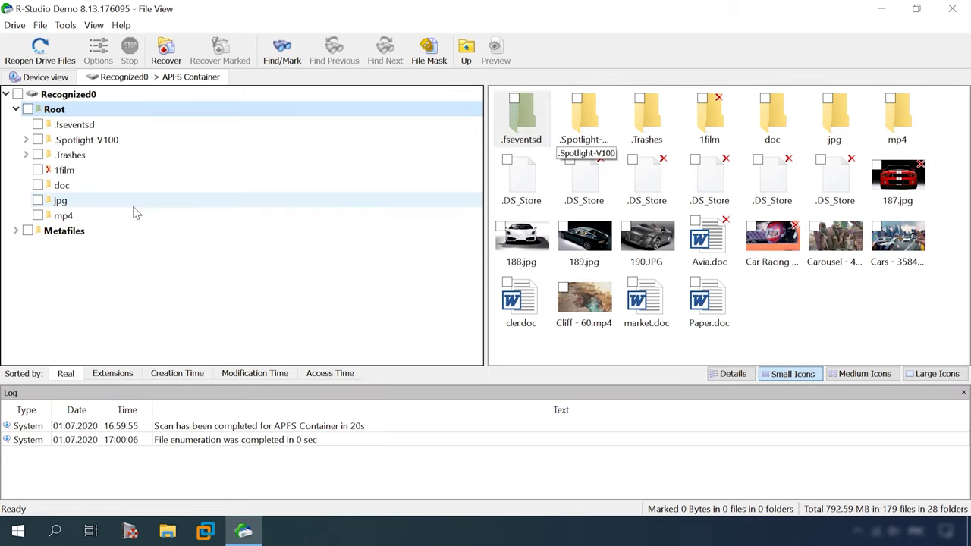
left_click(61, 186)
left_click(61, 201)
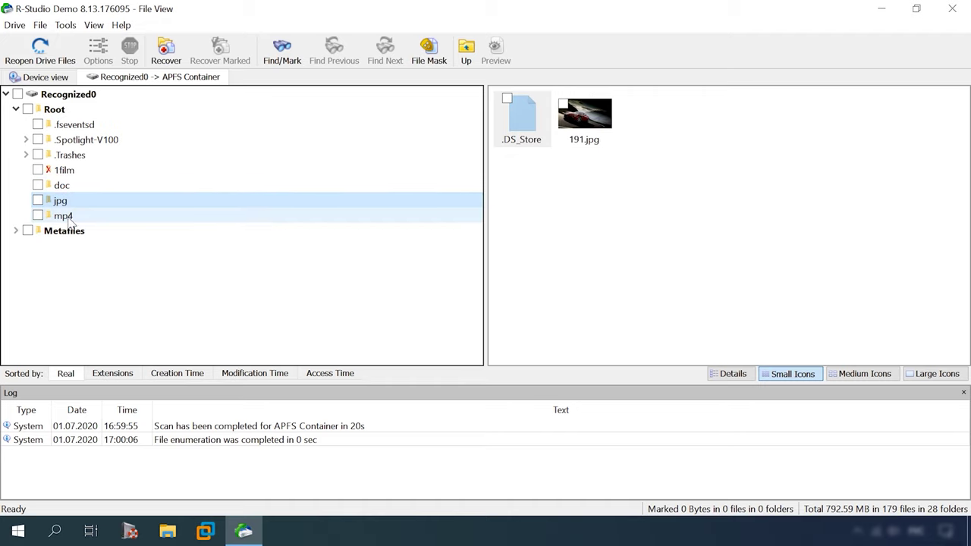
left_click(63, 217)
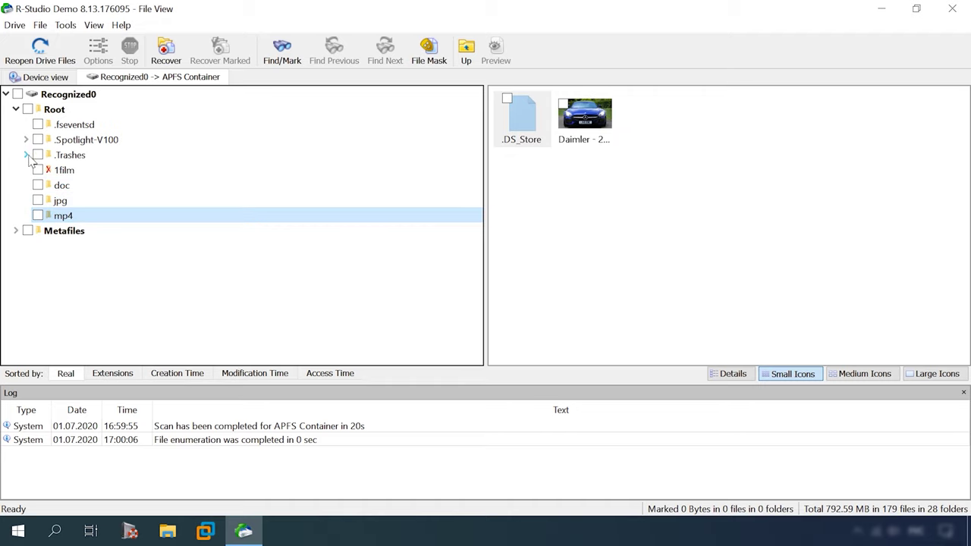
left_click(50, 110)
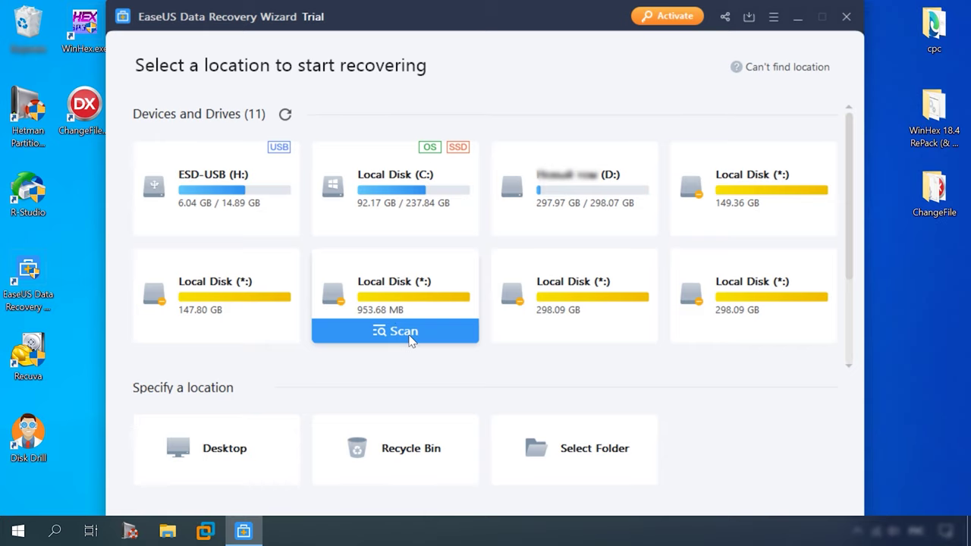
Scan the 953.68 MB disk, maximise the results, and open the first Word tag folder under Lost Files
left_click(408, 335)
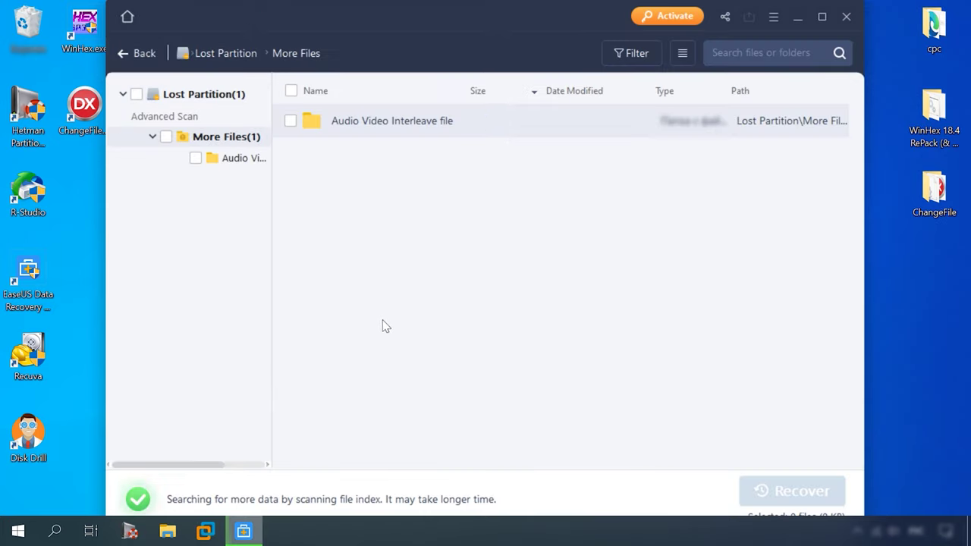
double_click(527, 13)
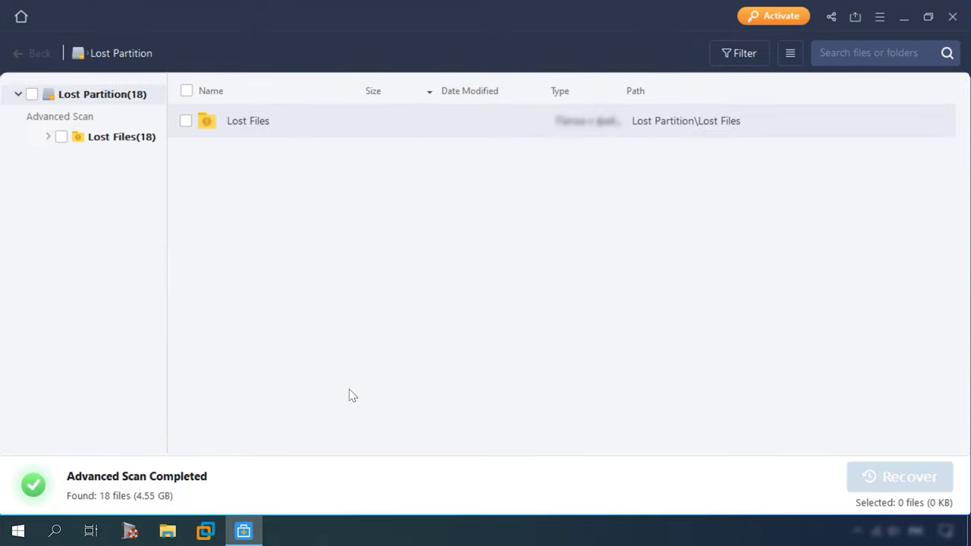
left_click(48, 137)
left_click(77, 158)
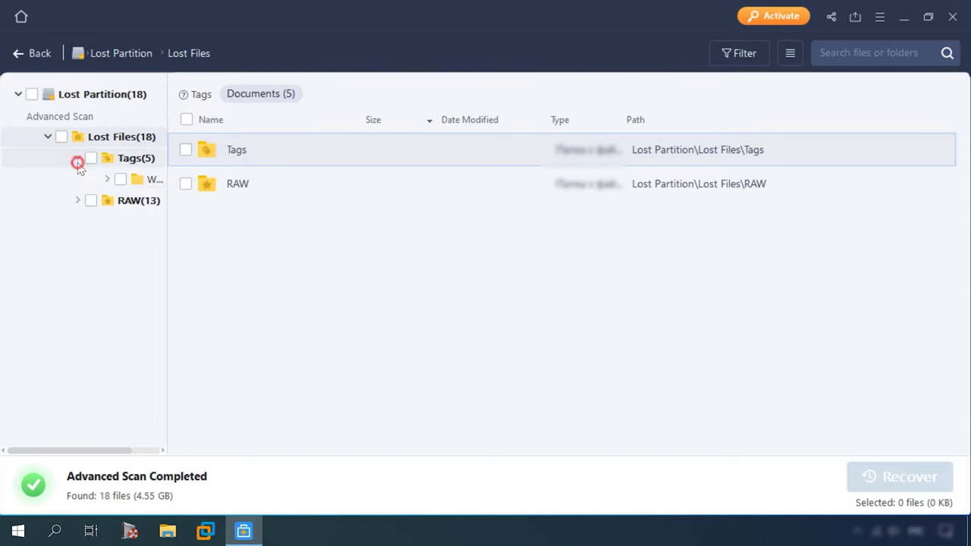
left_click(107, 179)
left_click_drag(169, 216, 279, 228)
left_click(169, 200)
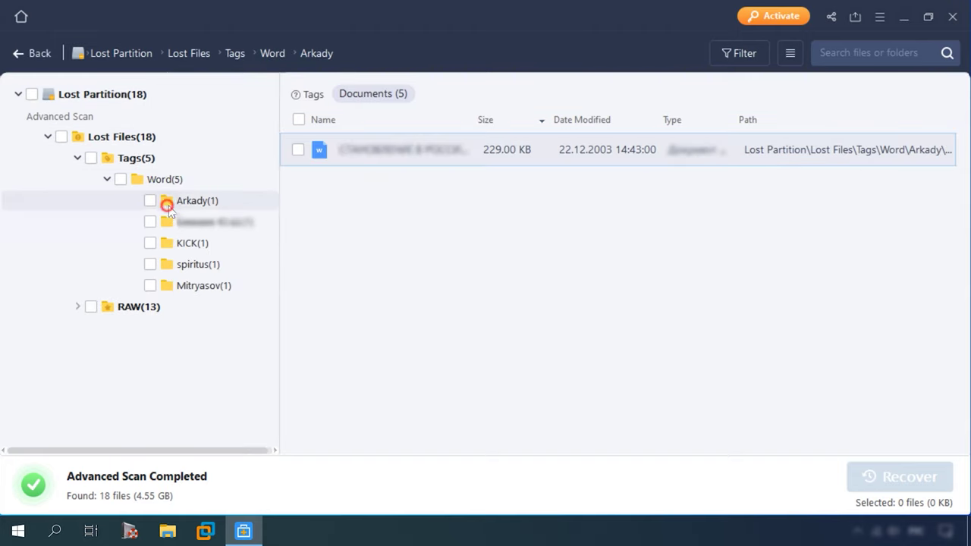
Under RAW, preview FILE4.MP4, FILE3.JPG and a recovered AVI file
left_click(78, 306)
left_click(169, 327)
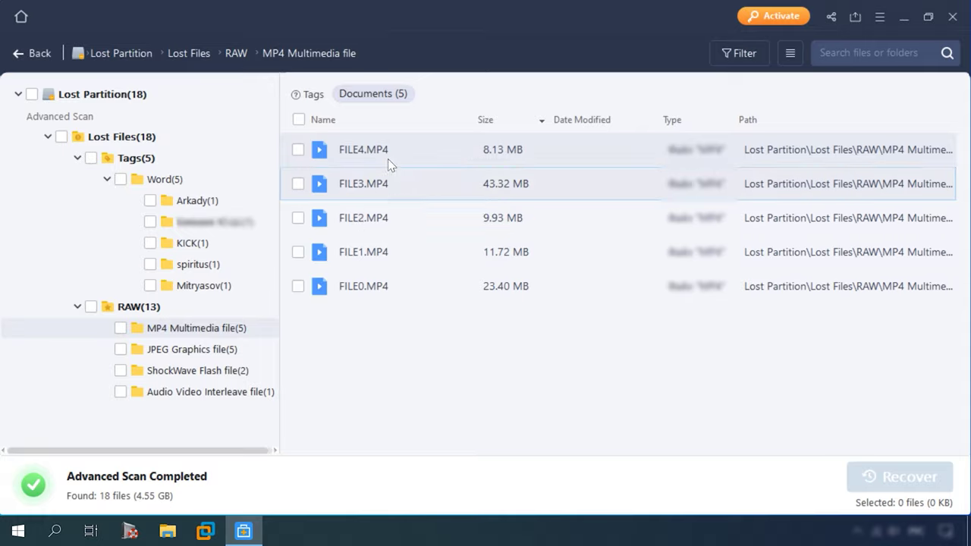
double_click(388, 151)
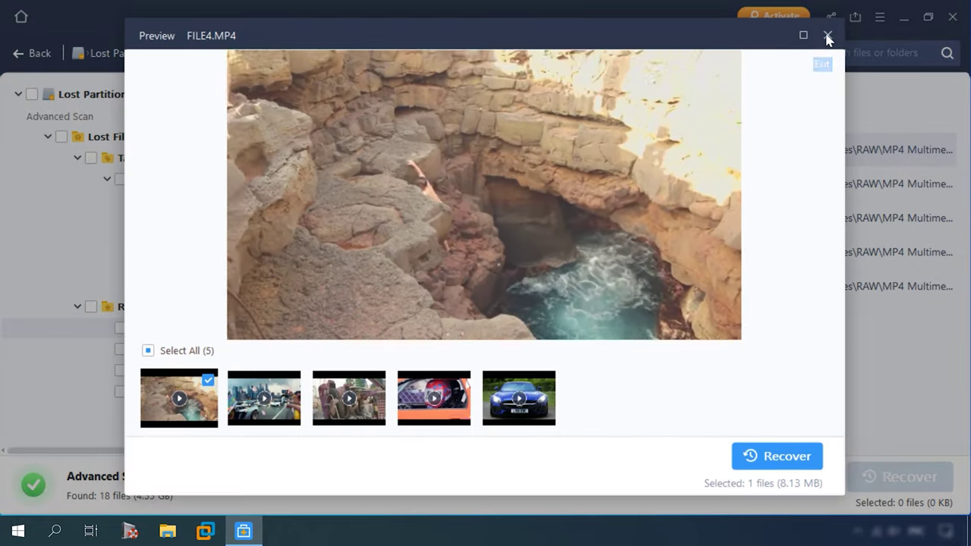
left_click(827, 35)
left_click(195, 350)
double_click(372, 187)
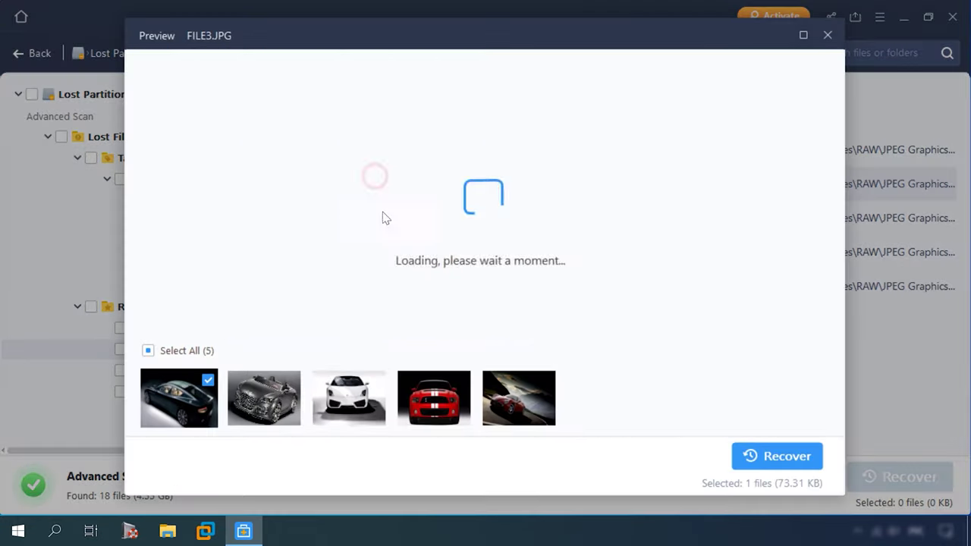
left_click(827, 34)
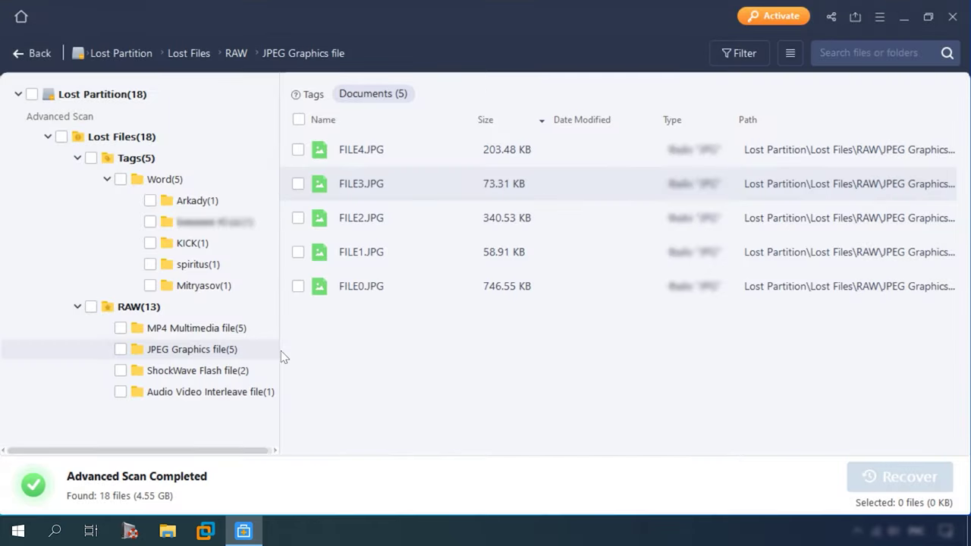
left_click(198, 371)
left_click(198, 392)
double_click(416, 149)
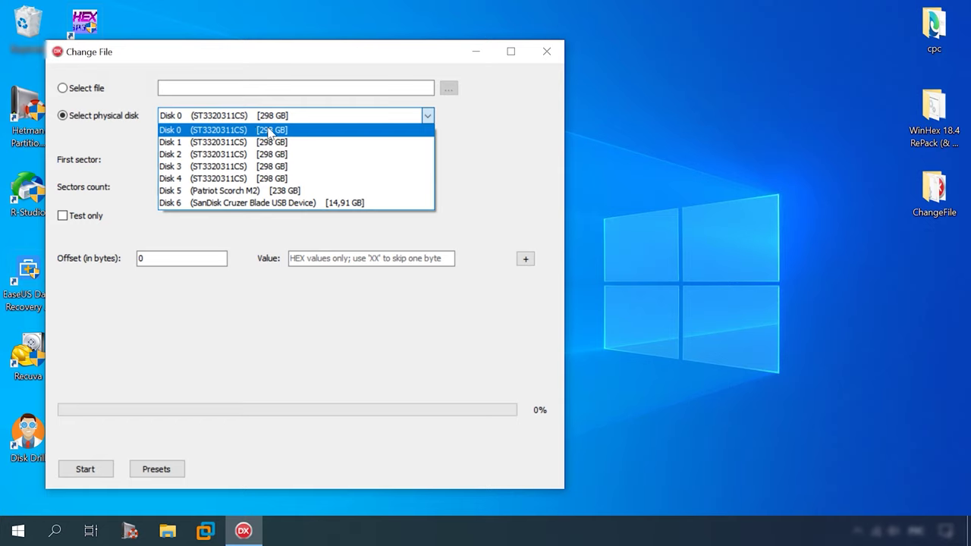
Target Disk 0 and load the APFS Object maps preset (offset 24, value 020000400B000000)
left_click(271, 130)
left_click(156, 469)
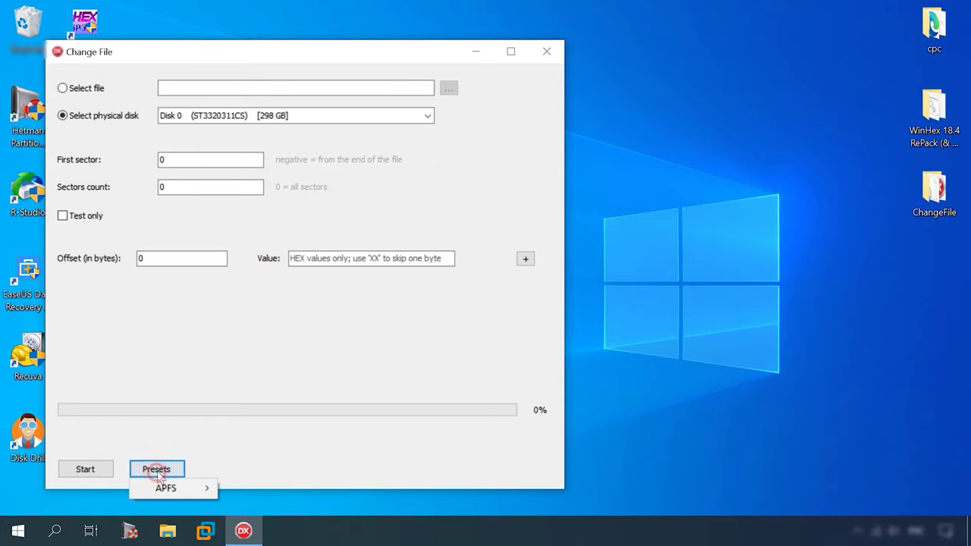
mouse_move(186, 486)
left_click(266, 472)
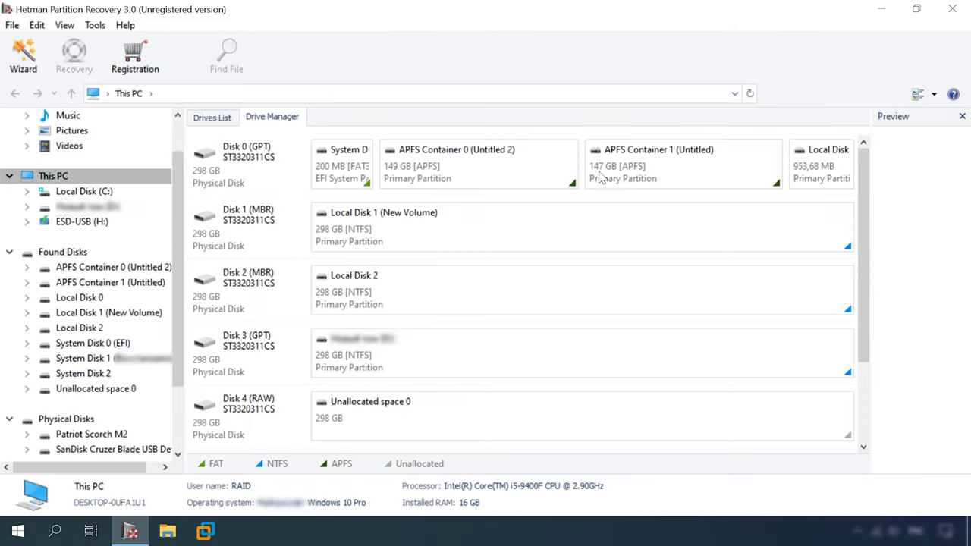
Open Local Disk 0 and run the APFS-only full analysis, finding 27 folders and 130 files
left_click(820, 173)
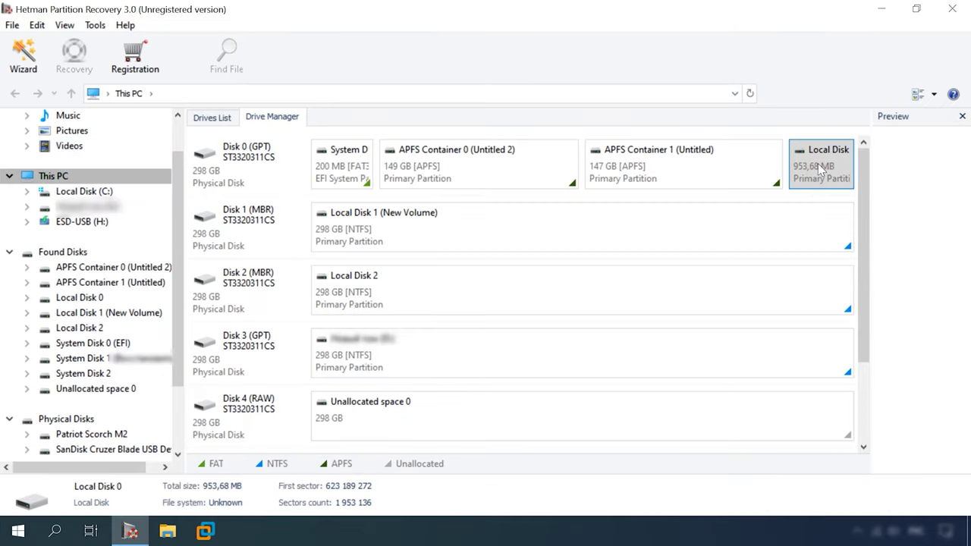
right_click(819, 163)
left_click(826, 174)
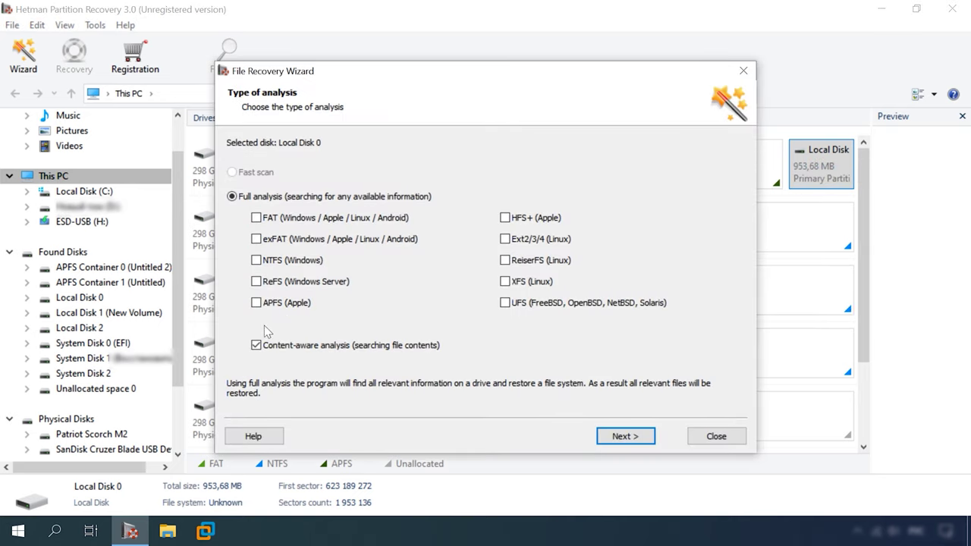
left_click(641, 438)
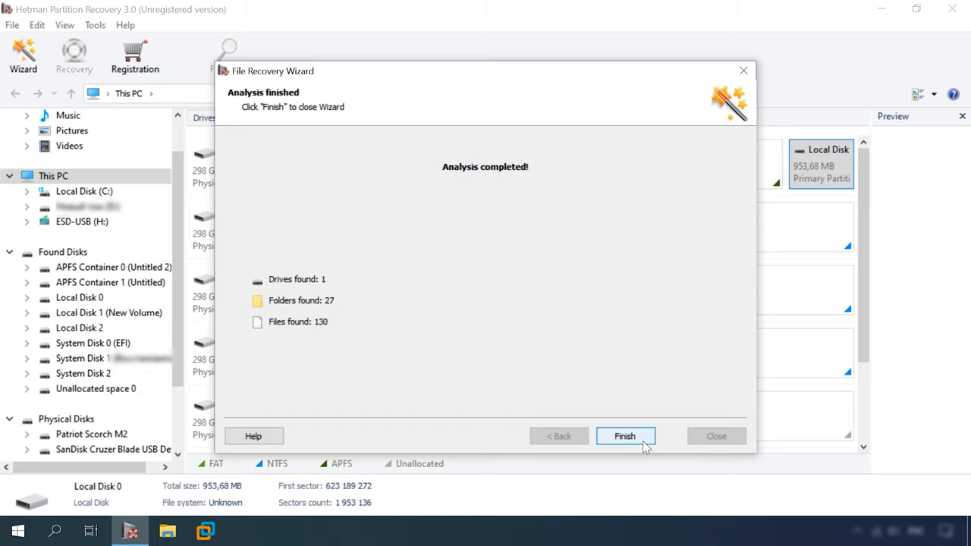
left_click(642, 441)
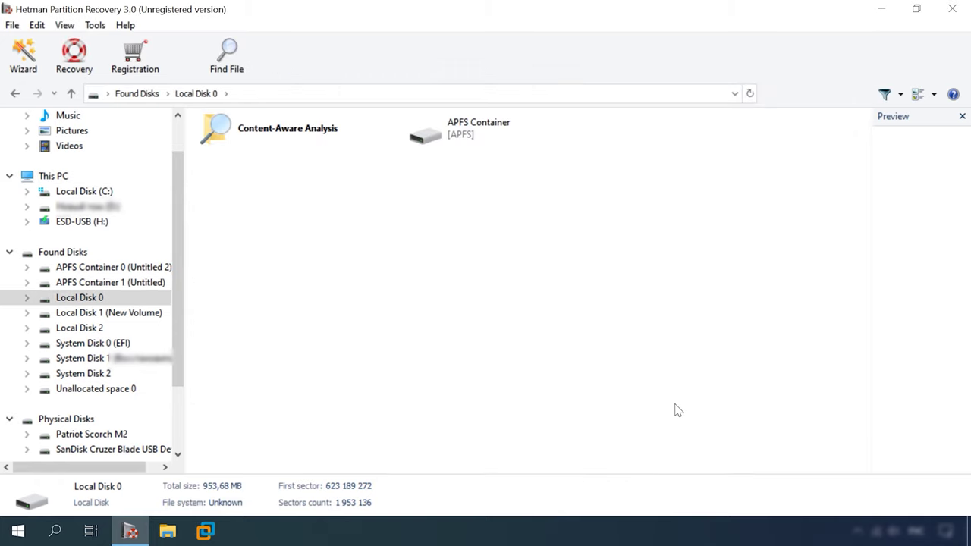
Open APFS Container > Disk 0 and preview the deleted 187.jpg
left_click(492, 144)
double_click(492, 144)
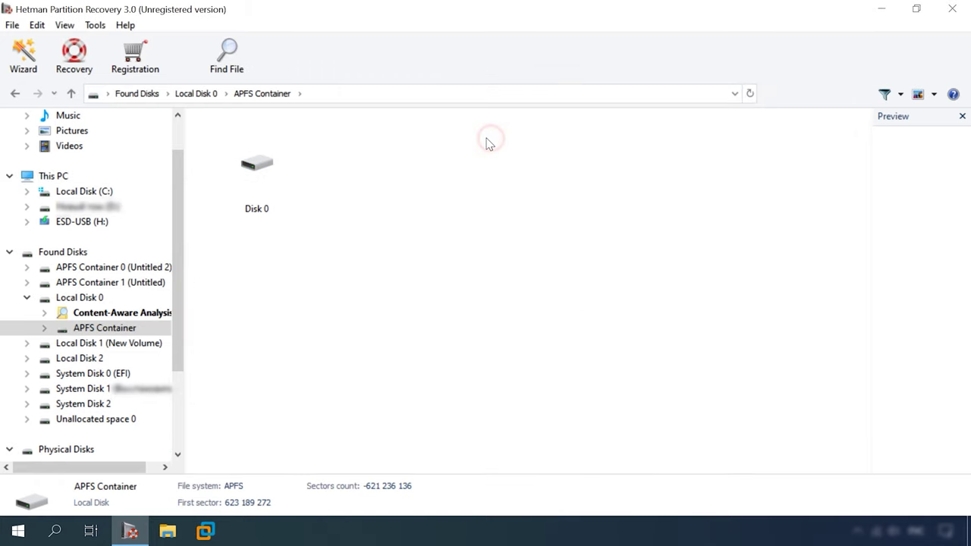
double_click(257, 178)
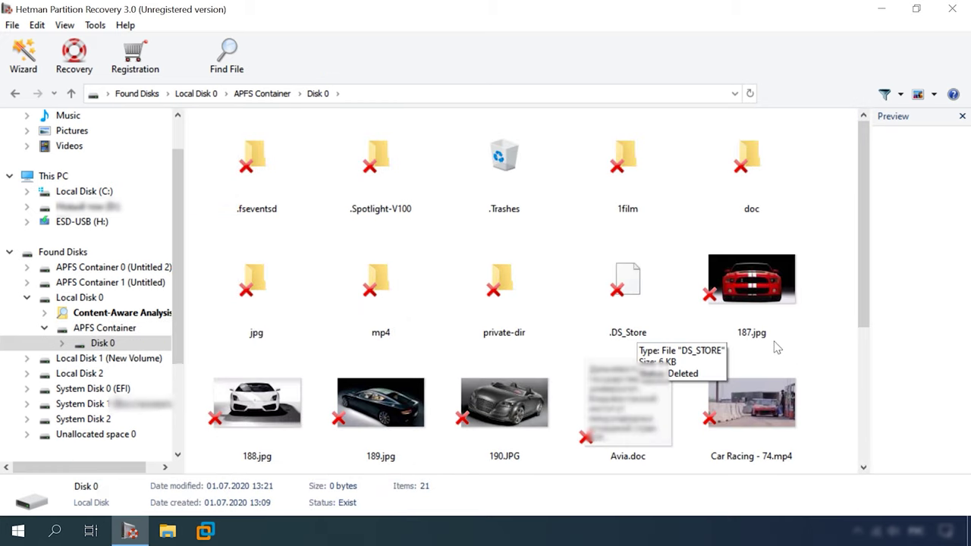
scroll(774, 353, "down", 3)
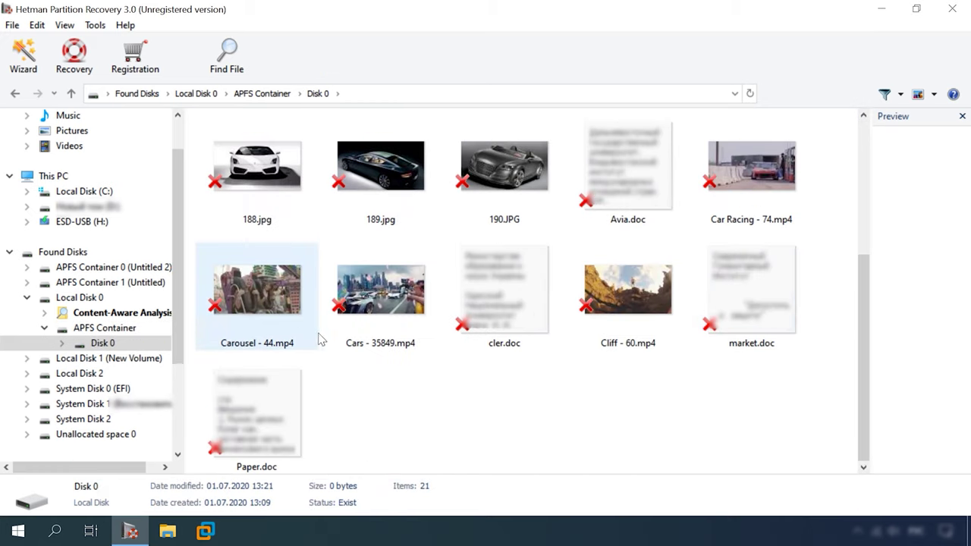
scroll(645, 421, "up", 5)
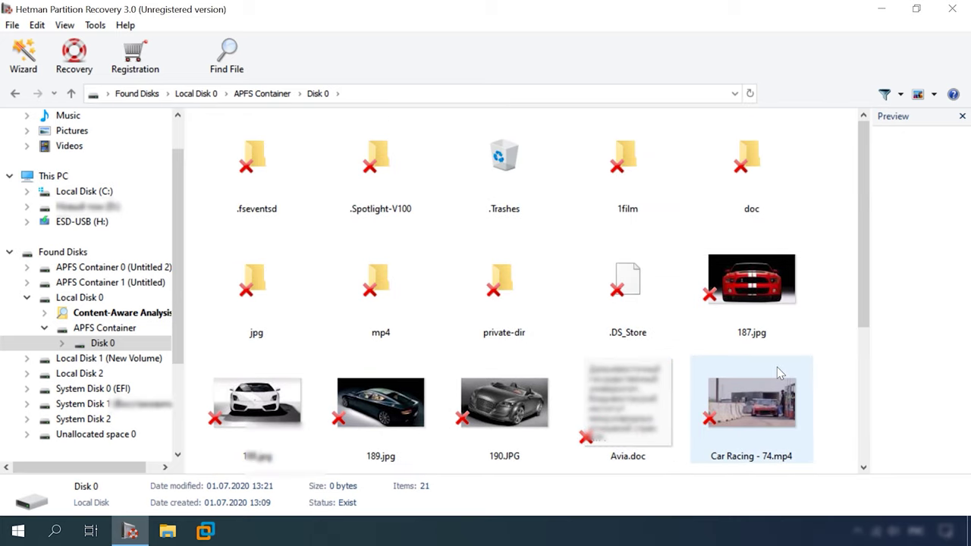
left_click(786, 317)
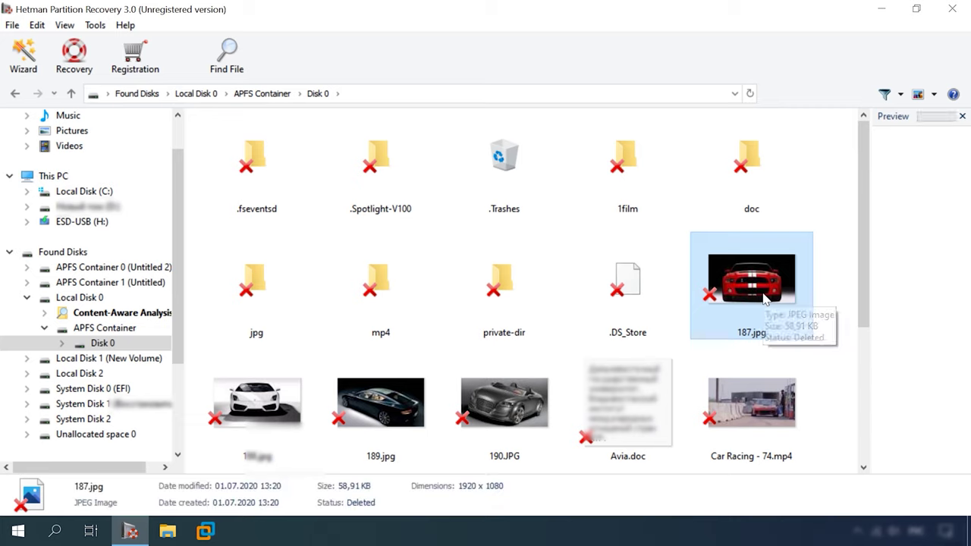
Expand Disk 0 in the tree and check the 1film, doc, jpg and mp4 folders
left_click(62, 343)
left_click(110, 389)
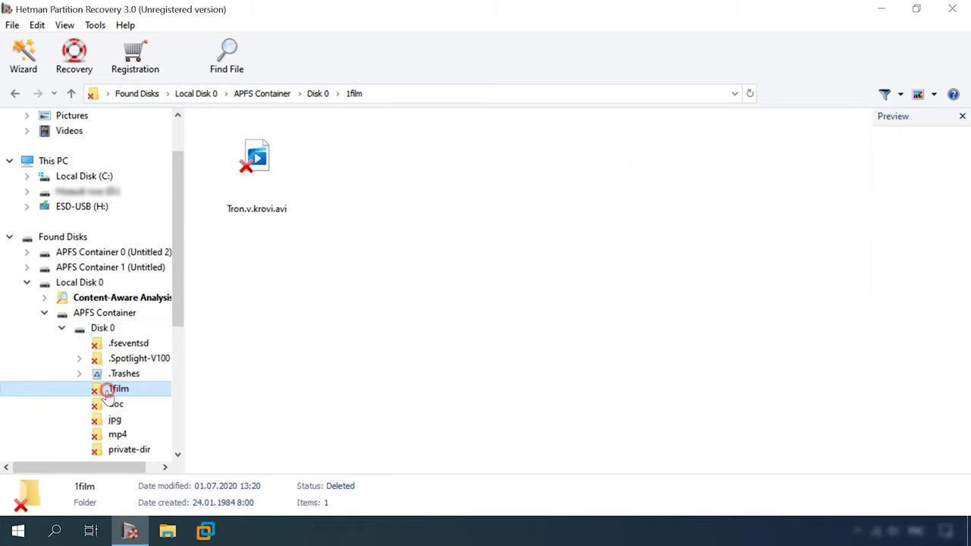
left_click(109, 404)
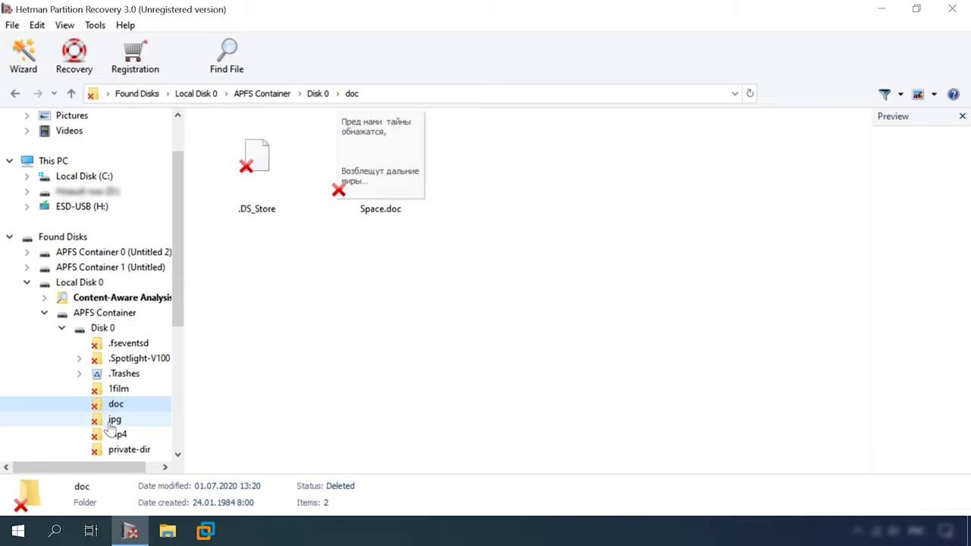
left_click(111, 422)
left_click(115, 431)
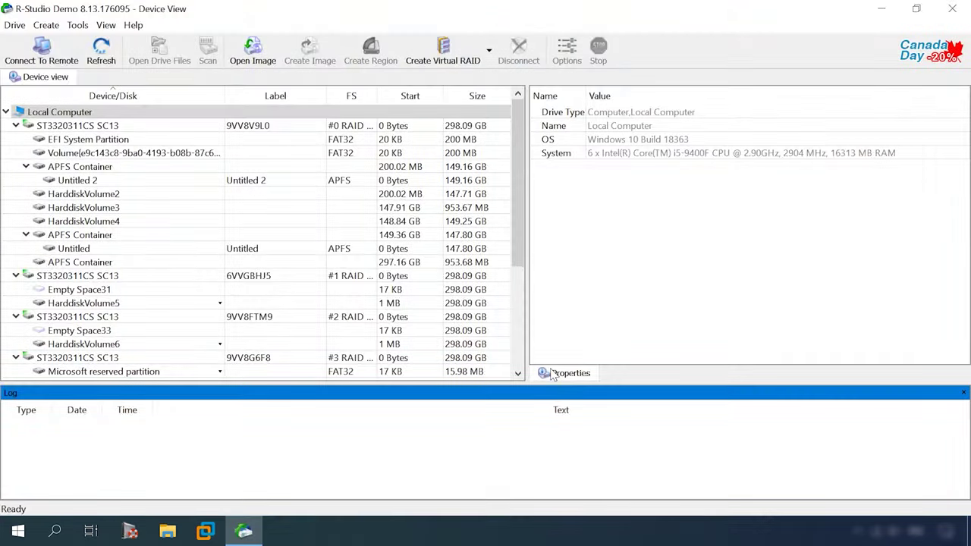
Scan the 953.68 MB APFS Container with Extra Search for Known File Types unticked
left_click(91, 264)
right_click(90, 263)
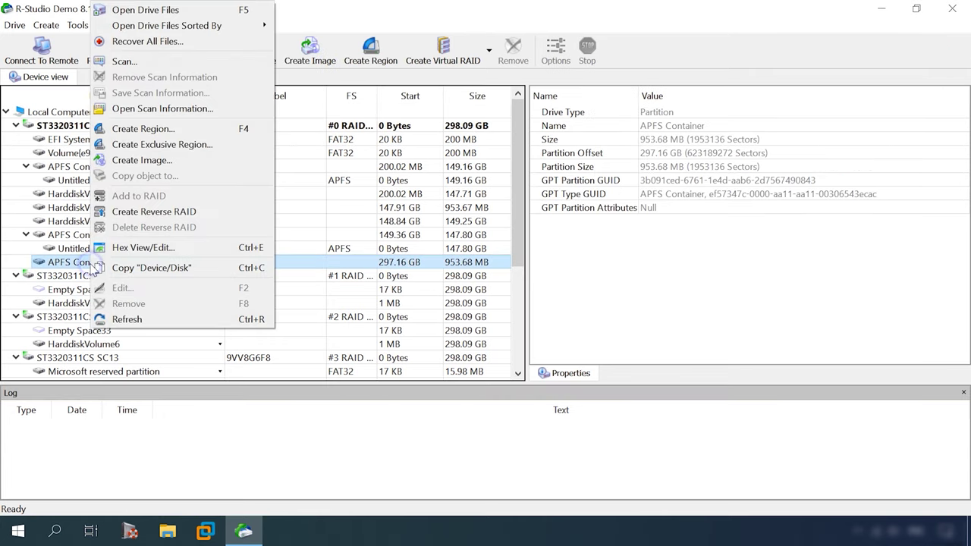
left_click(114, 64)
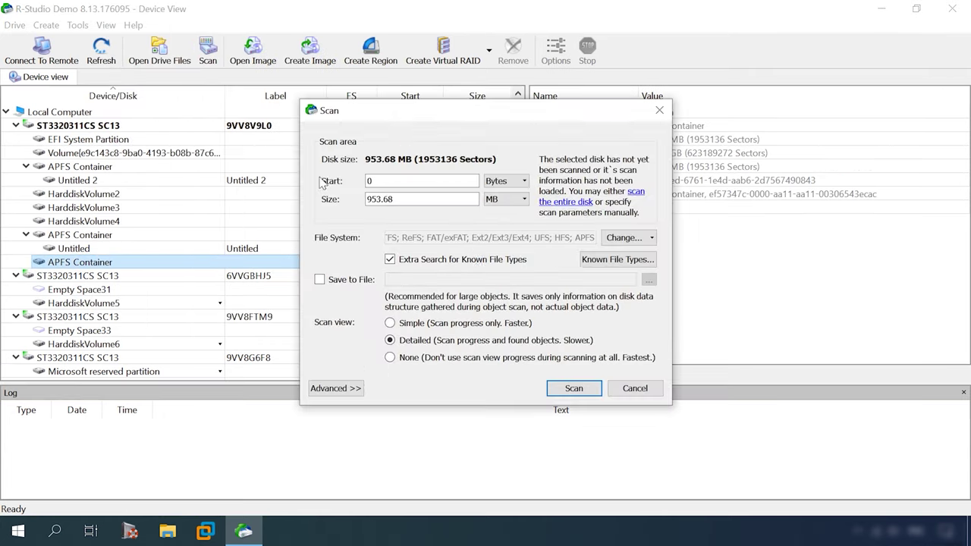
left_click(390, 259)
left_click(505, 287)
left_click(573, 389)
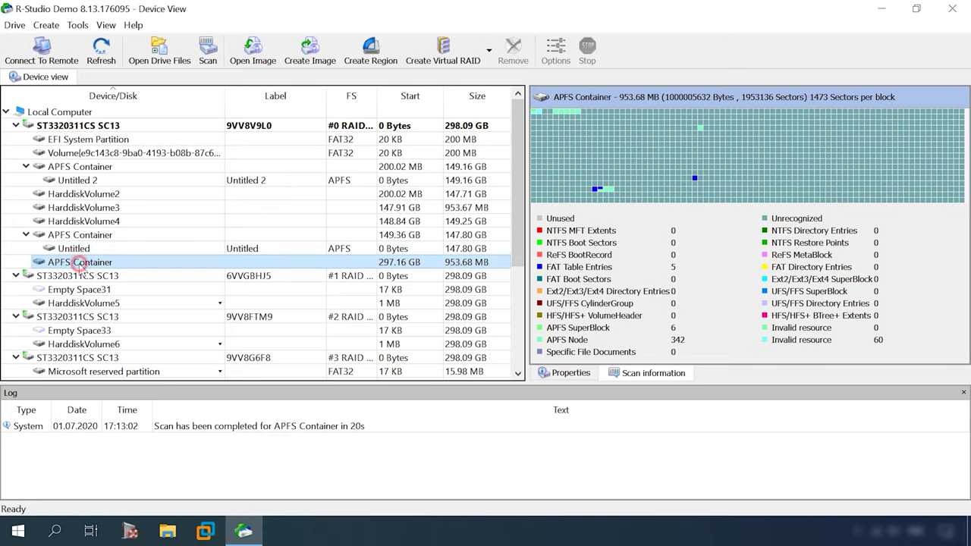
Try opening the scanned 953.68 MB APFS Container's files in R-Studio; it reports no supported file system
double_click(79, 262)
left_click(571, 303)
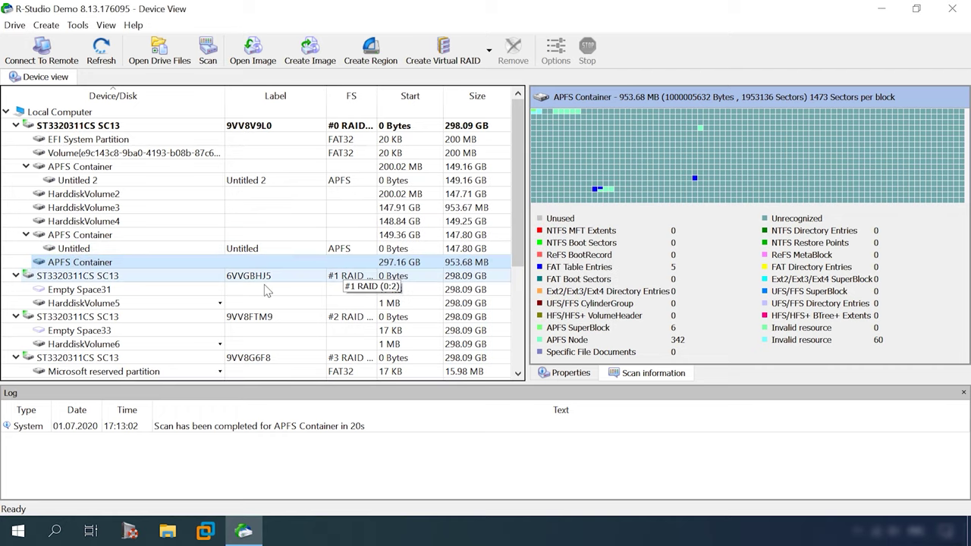
left_click(75, 249)
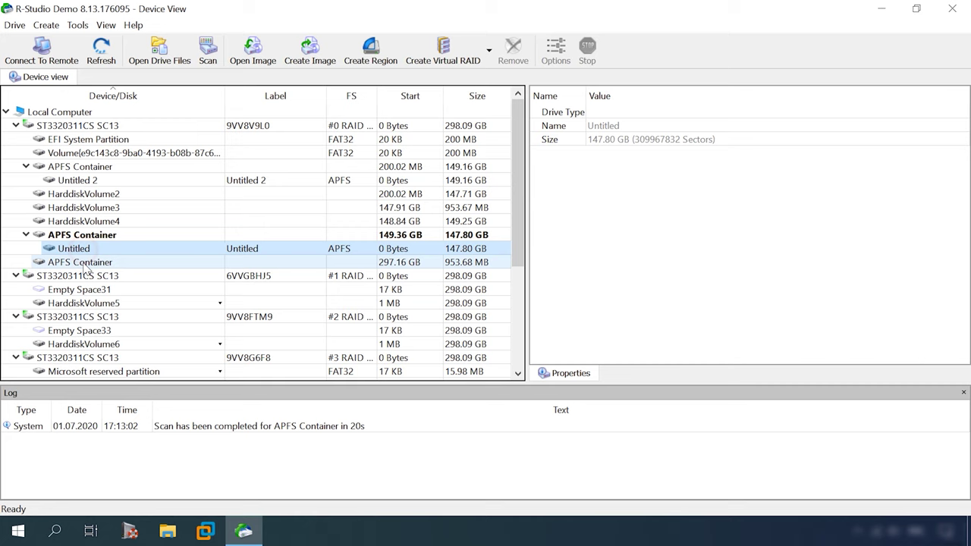
left_click(91, 262)
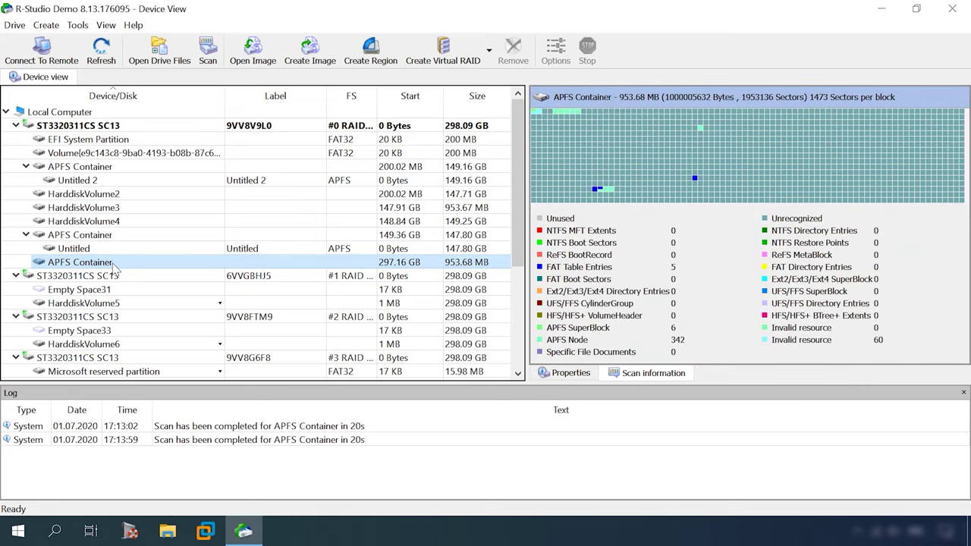
right_click(87, 263)
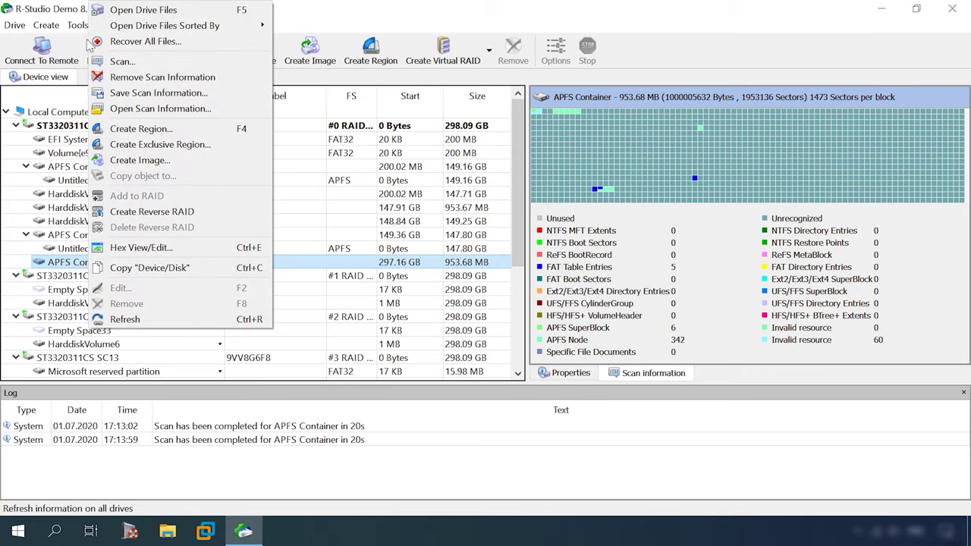
left_click(152, 9)
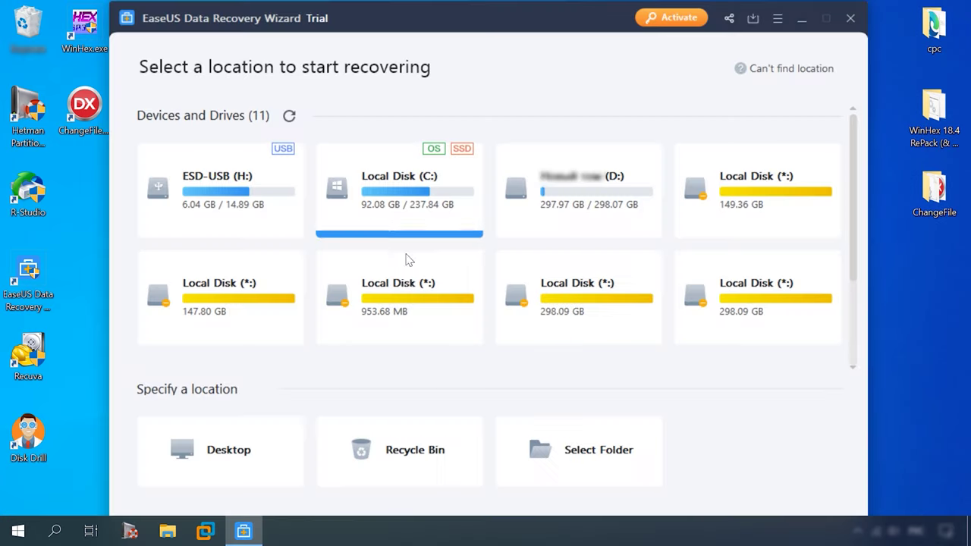
Scan the 953.68 MB disk in EaseUS and maximize the results window
mouse_move(419, 328)
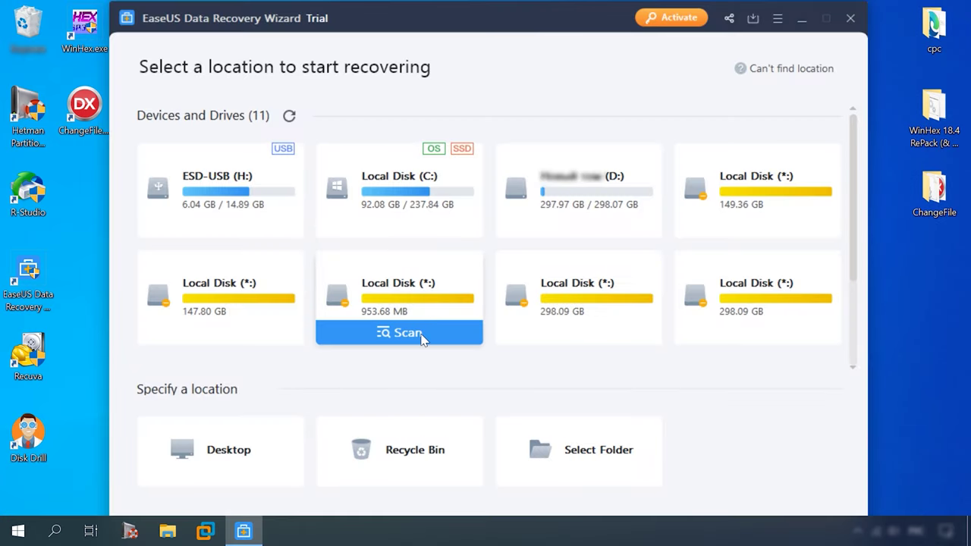
left_click(423, 337)
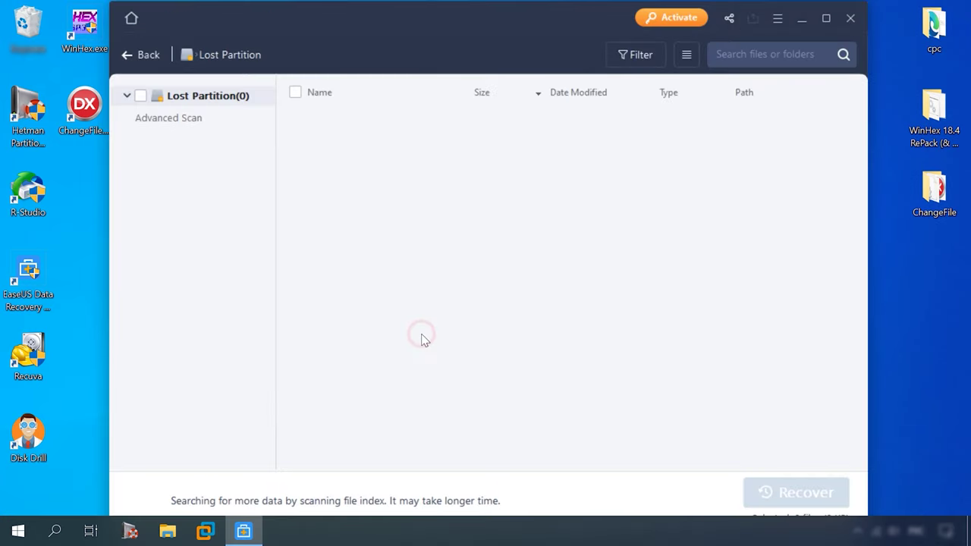
left_click(825, 20)
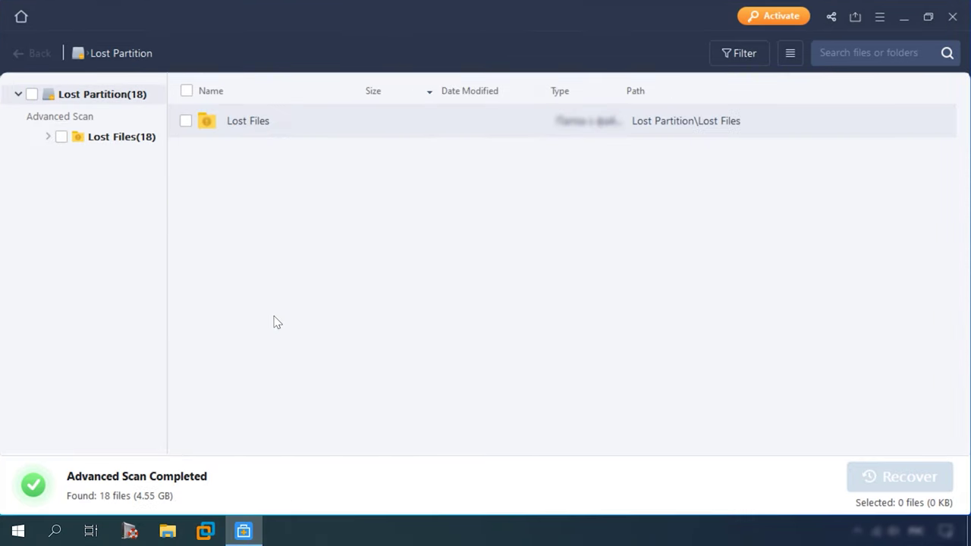
Show the Word group's five folders under Lost Files > Tags, widening the folder tree
left_click(49, 137)
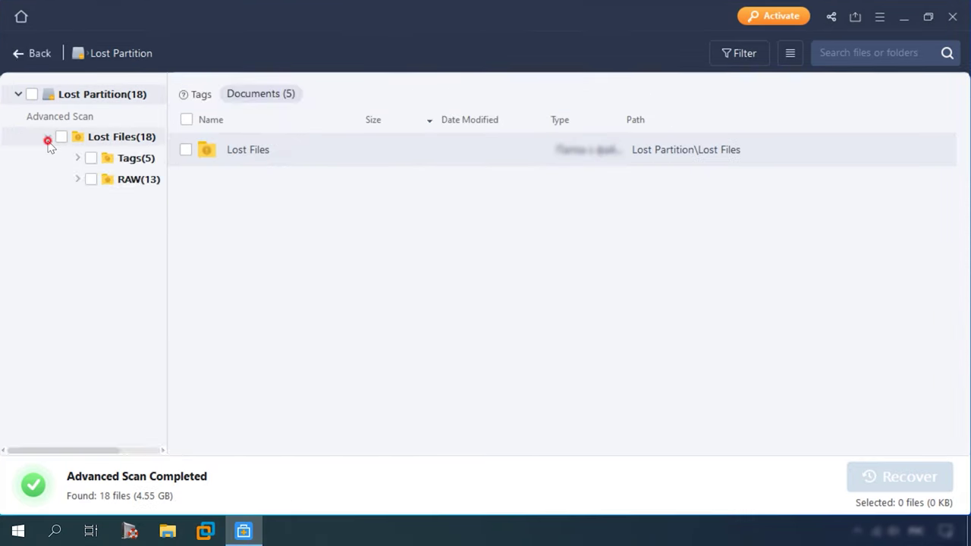
left_click(73, 159)
left_click(149, 180)
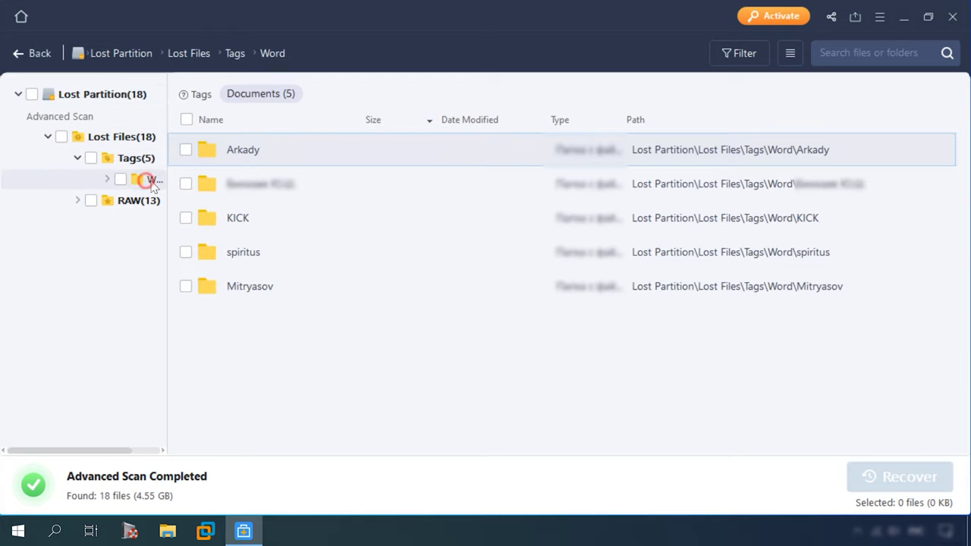
left_click_drag(166, 178, 285, 199)
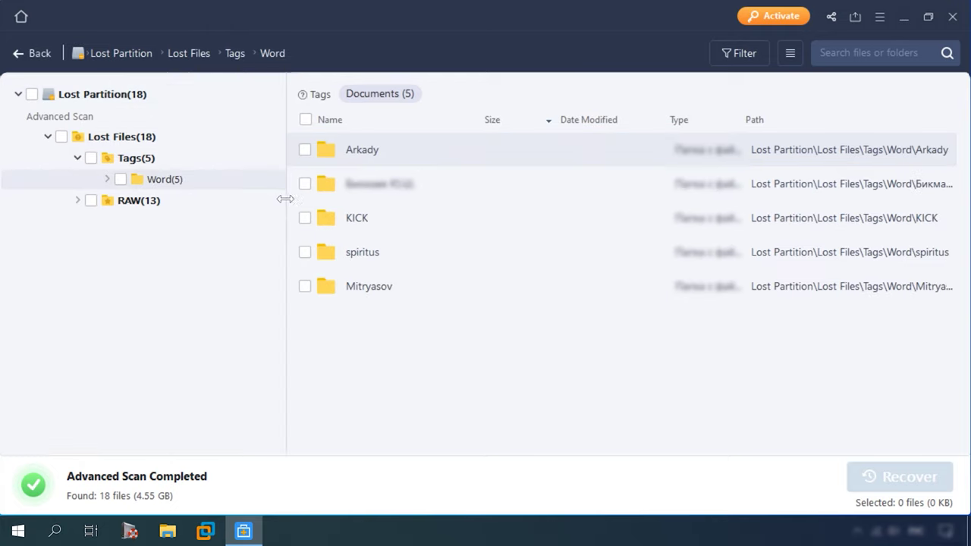
Check the Arkady folder's file, then preview the recovered FILE4.MP4 and FILE1.MP4 videos from RAW
left_click(107, 179)
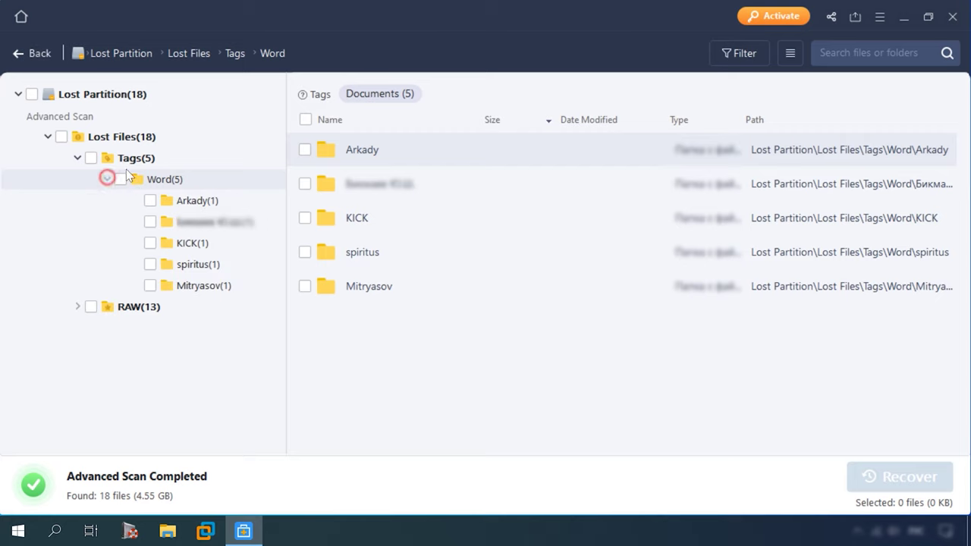
left_click(190, 201)
left_click(78, 307)
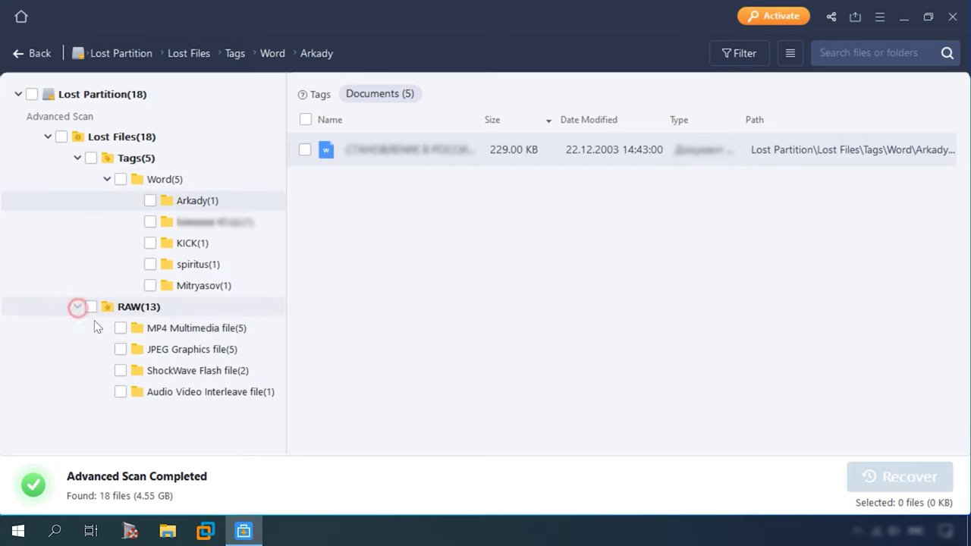
left_click(157, 329)
double_click(397, 159)
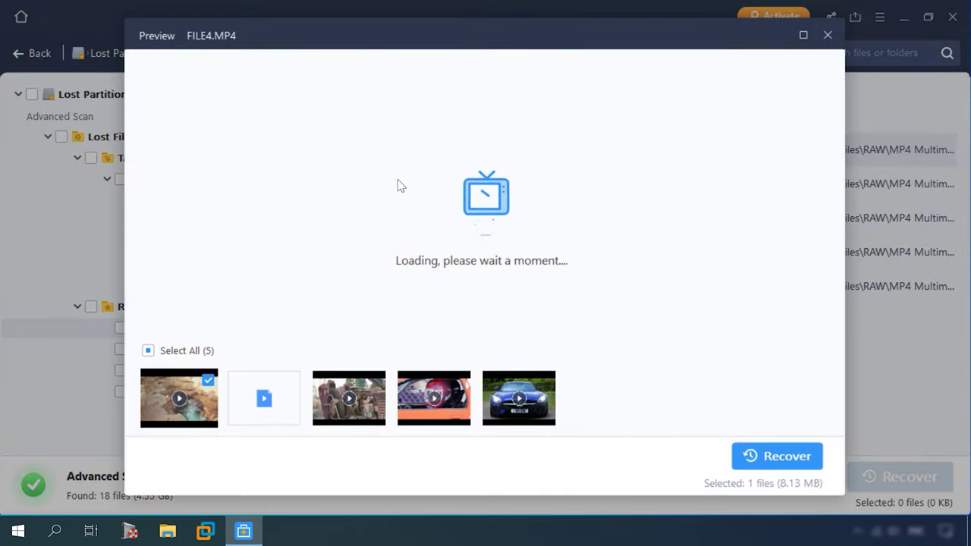
left_click(425, 421)
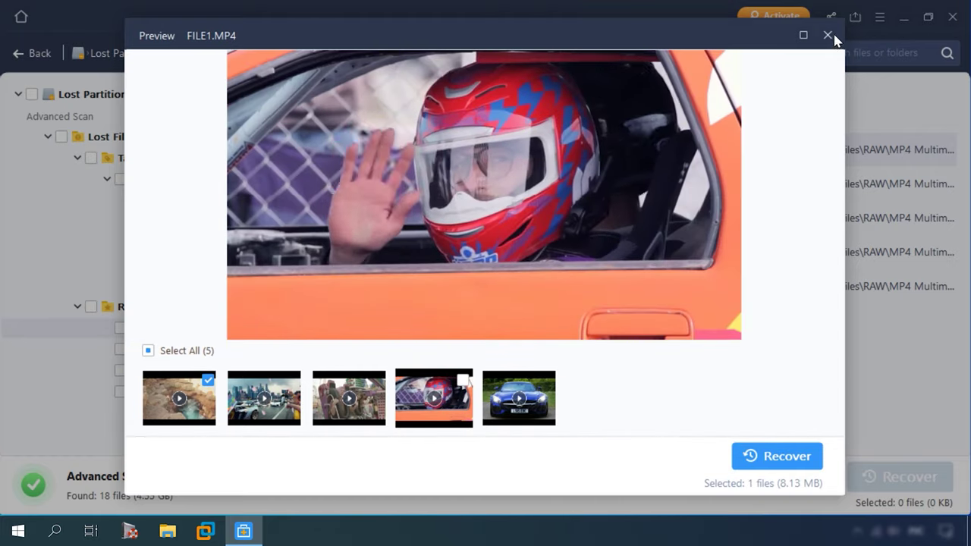
left_click(828, 34)
left_click(193, 351)
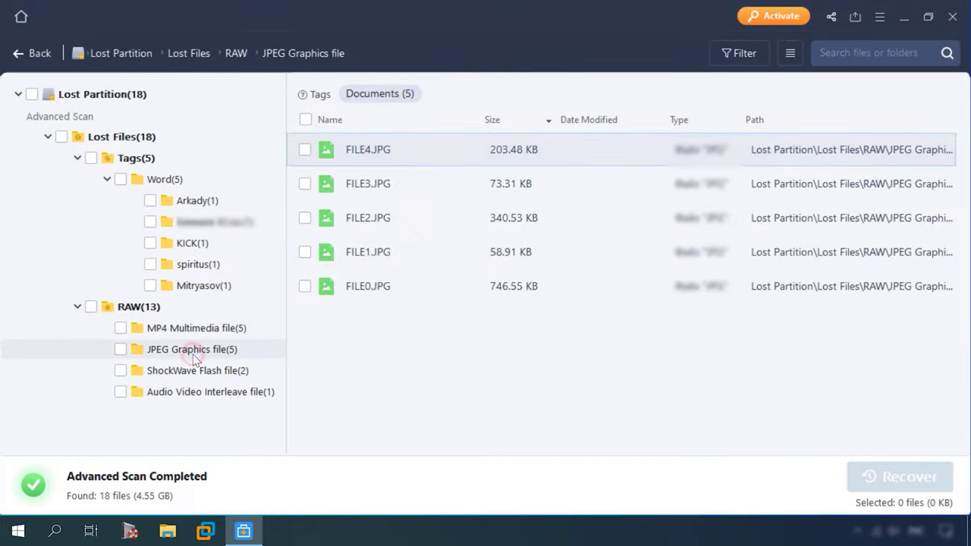
double_click(369, 188)
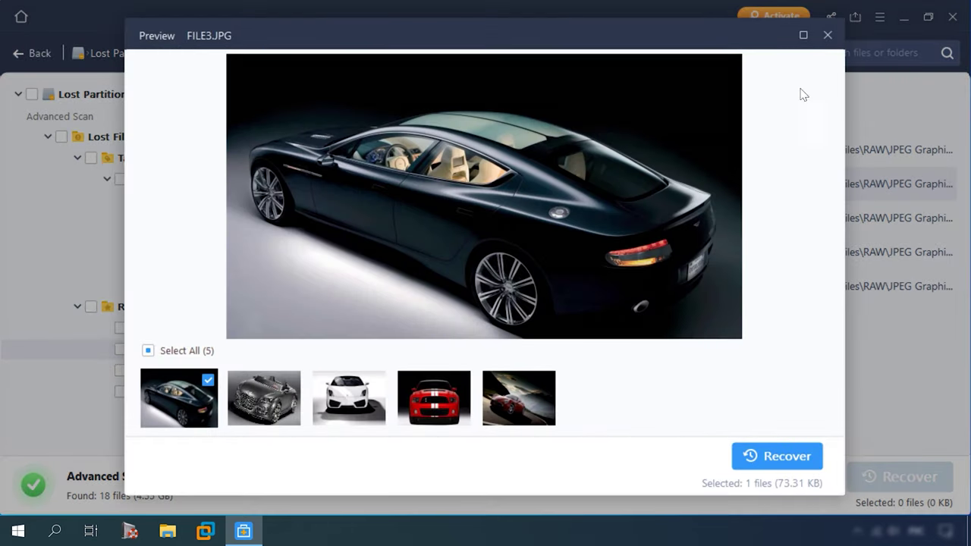
left_click(828, 36)
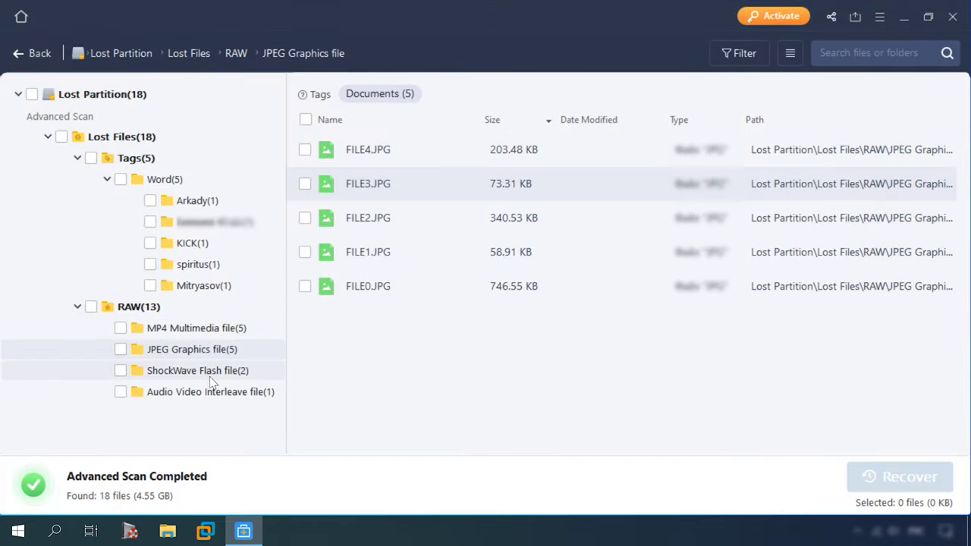
left_click(211, 392)
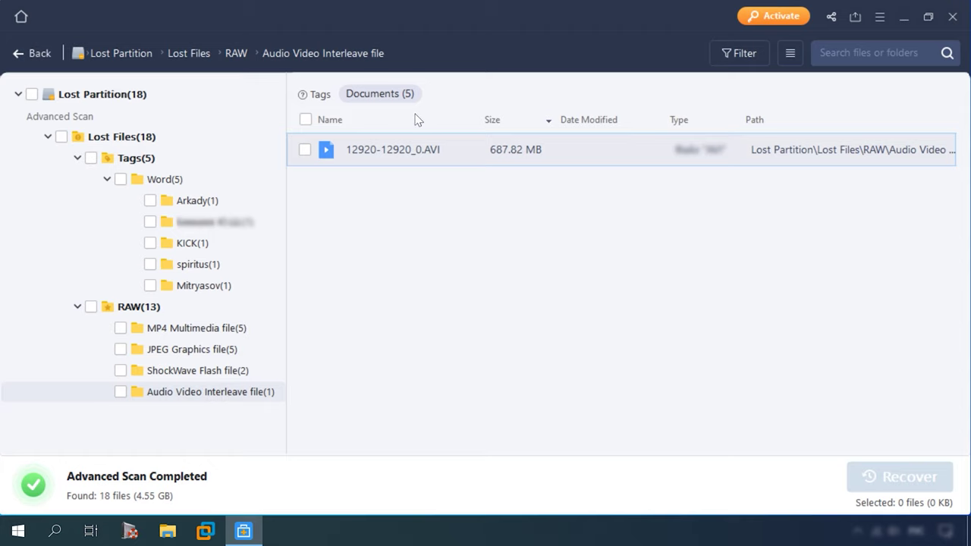
double_click(405, 148)
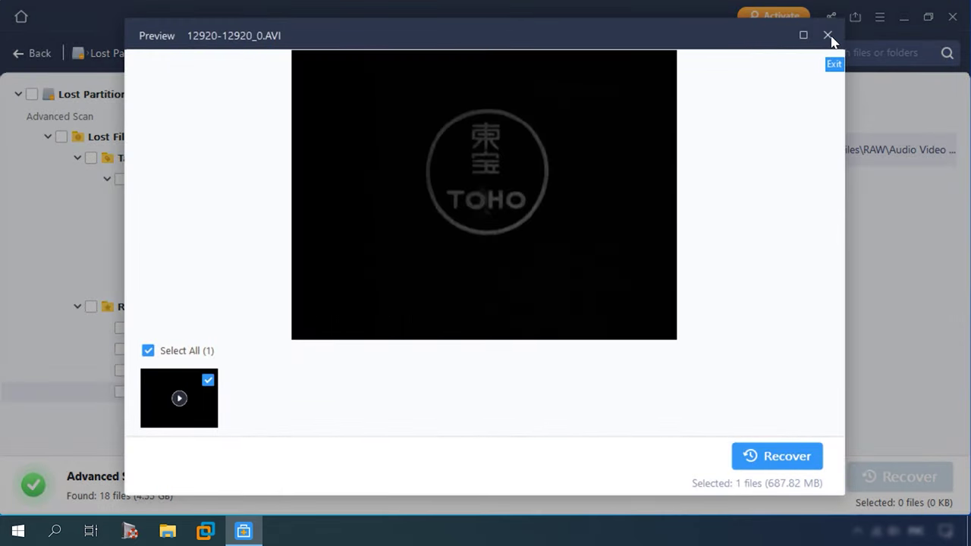
left_click(828, 36)
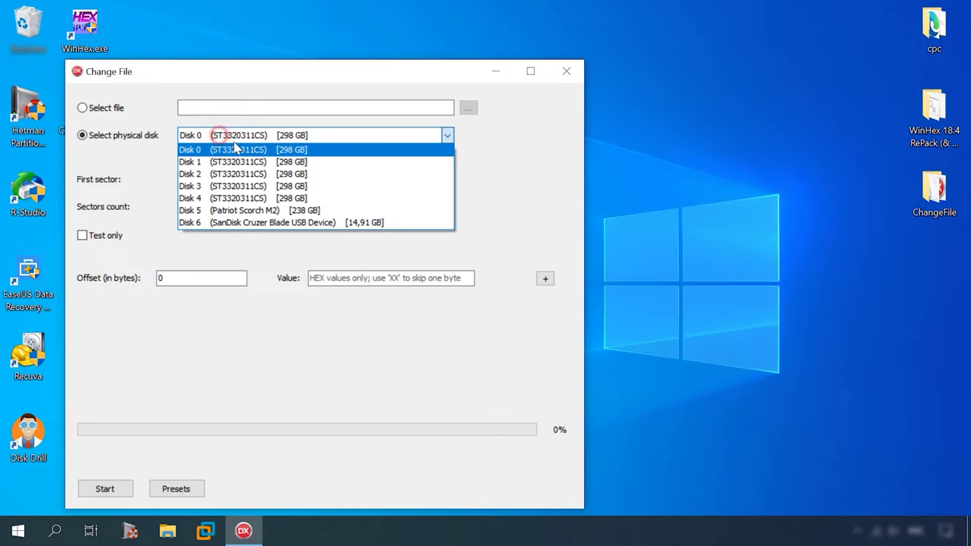
Write 020000000E000000 at offset 24 over 1953136 sectors of Disk 0 from sector 623189272
left_click(247, 151)
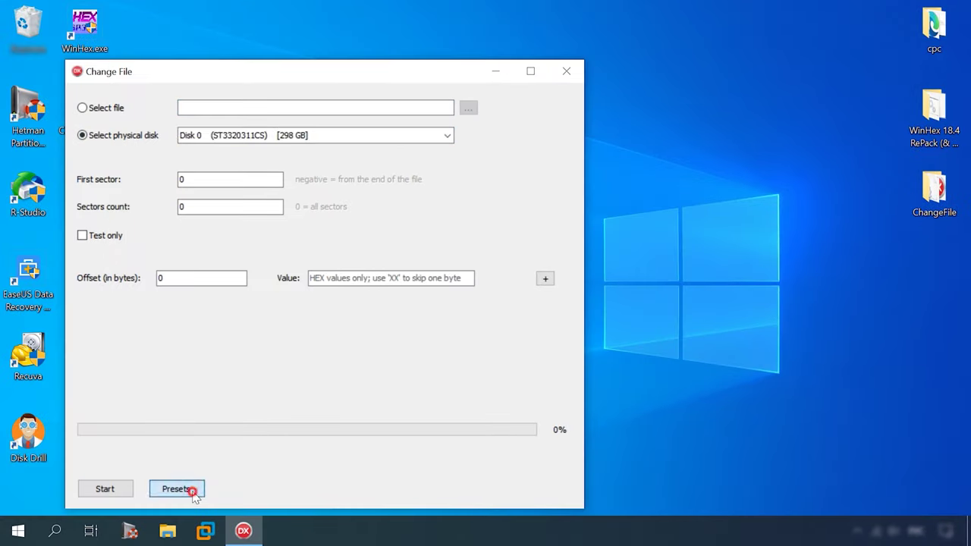
left_click(190, 490)
mouse_move(209, 491)
left_click(273, 489)
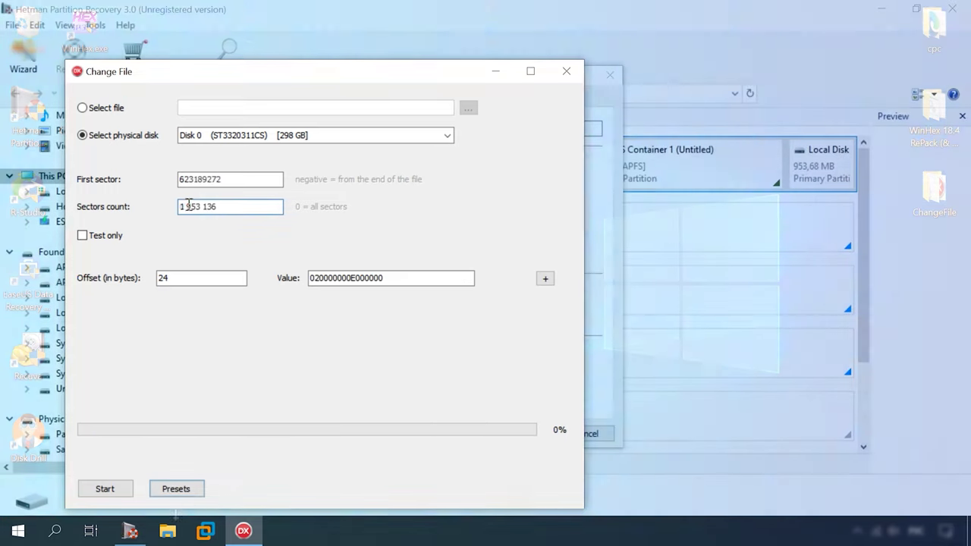
left_click(191, 207)
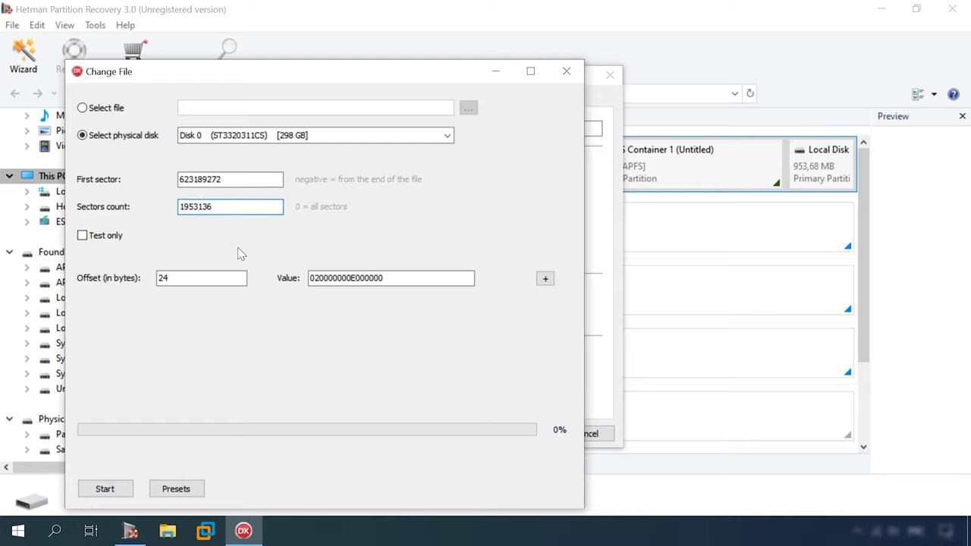
left_click(105, 490)
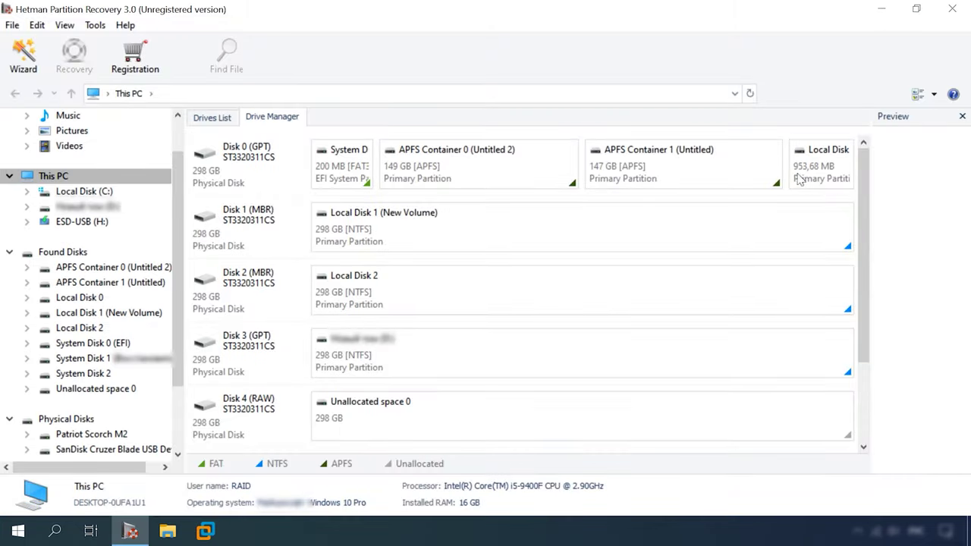
left_click(800, 176)
Run a full APFS analysis of the 953.68 MB Local Disk 0 in Hetman
right_click(803, 169)
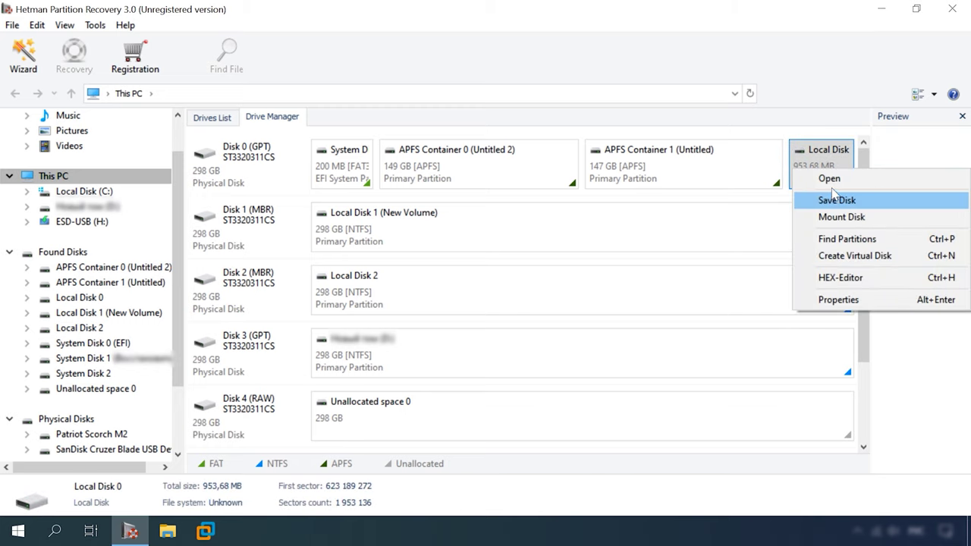
left_click(831, 179)
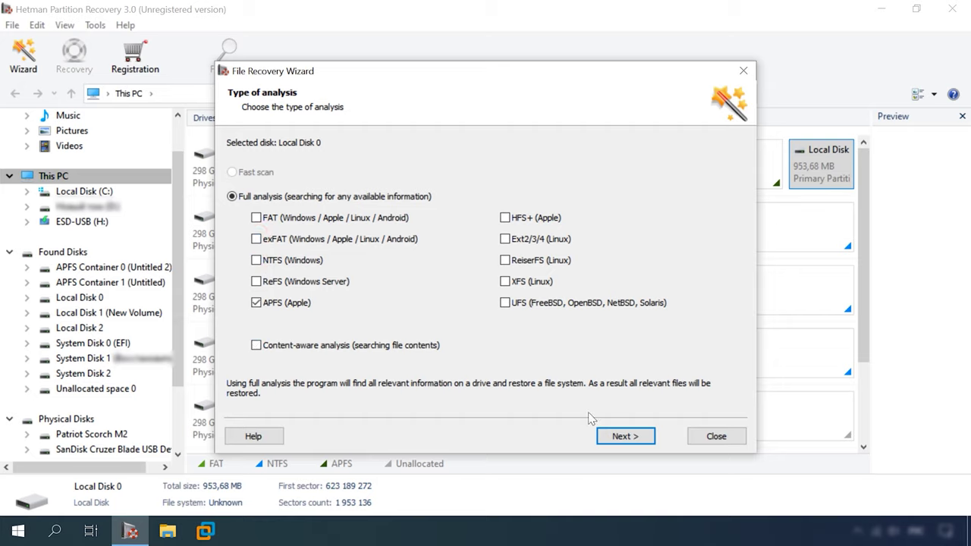
left_click(624, 437)
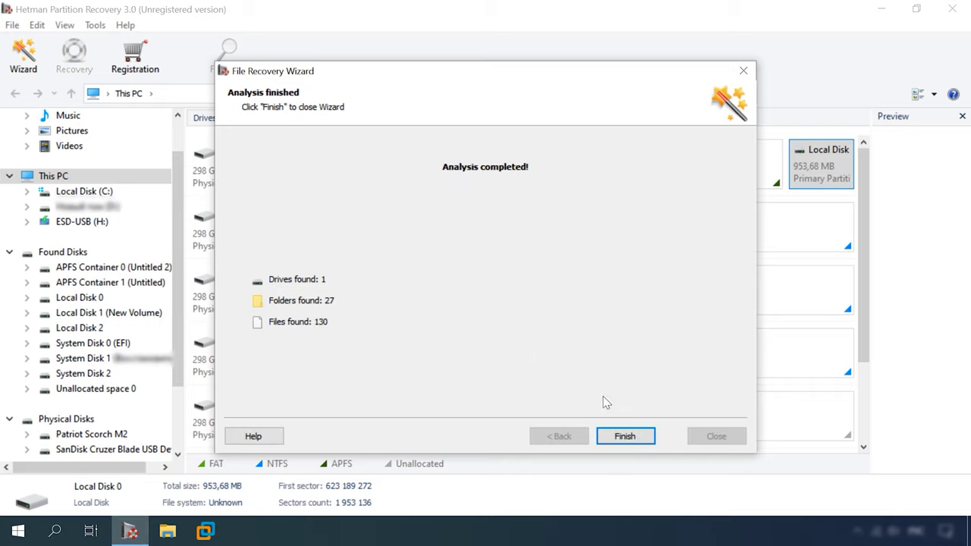
left_click(626, 436)
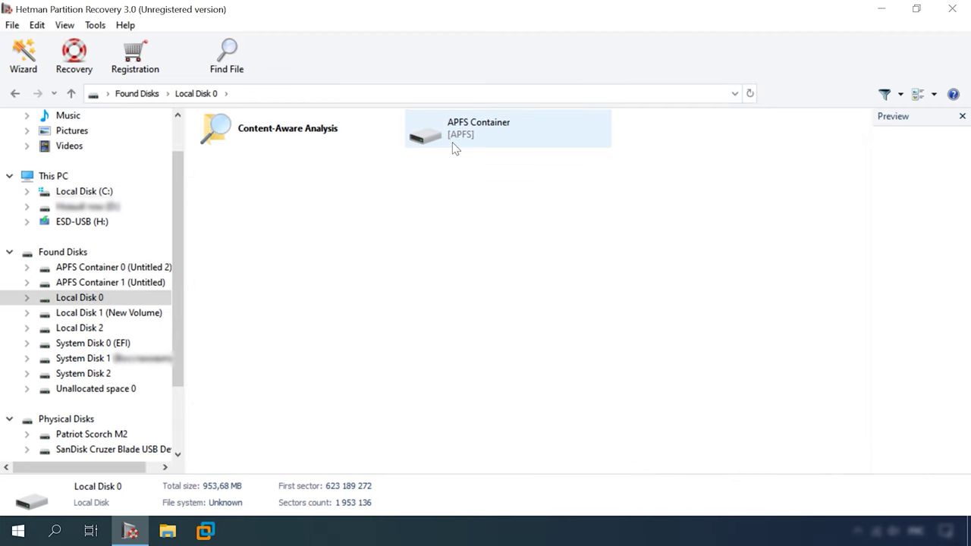
Browse APFS Container > Disk 0's deleted items through the 1film folder to doc
left_click(459, 142)
double_click(460, 142)
double_click(256, 159)
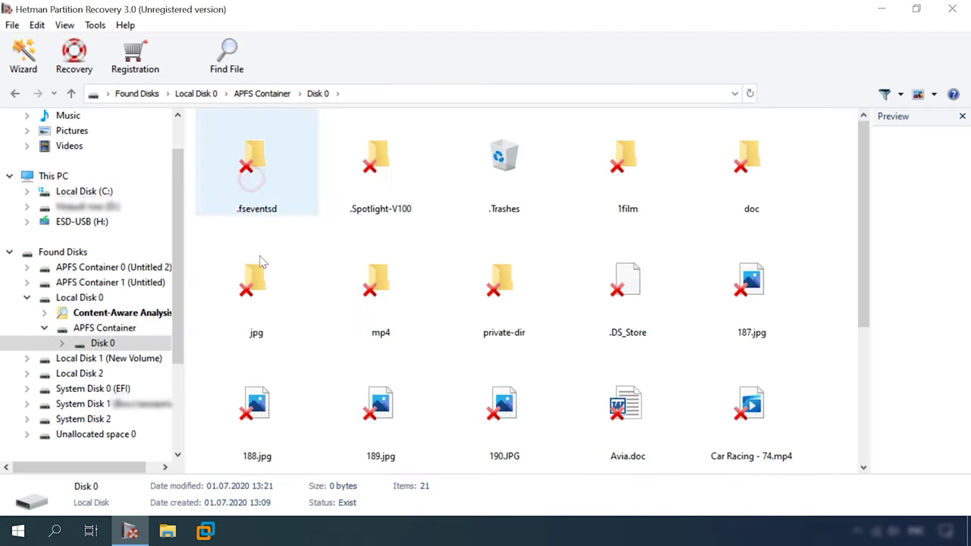
scroll(769, 373, "down", 3)
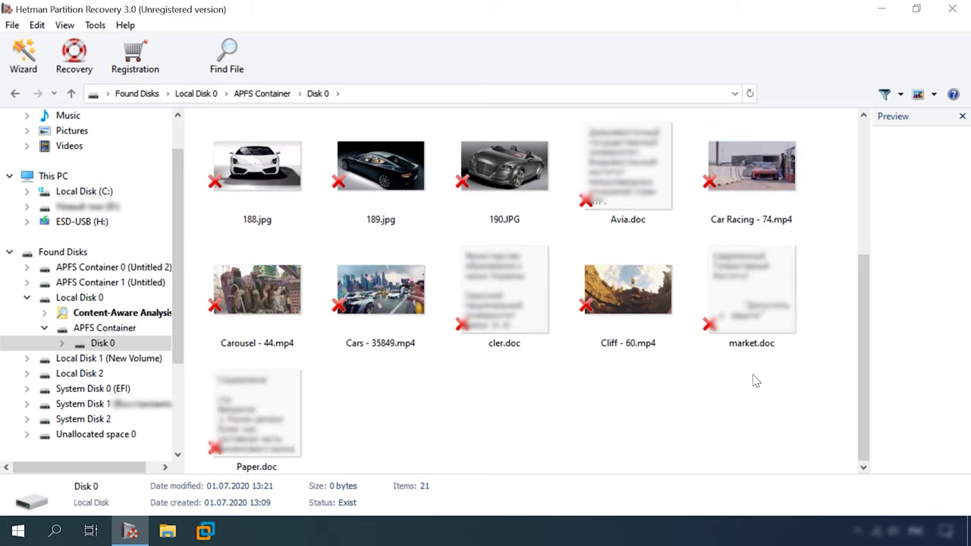
scroll(755, 377, "up", 3)
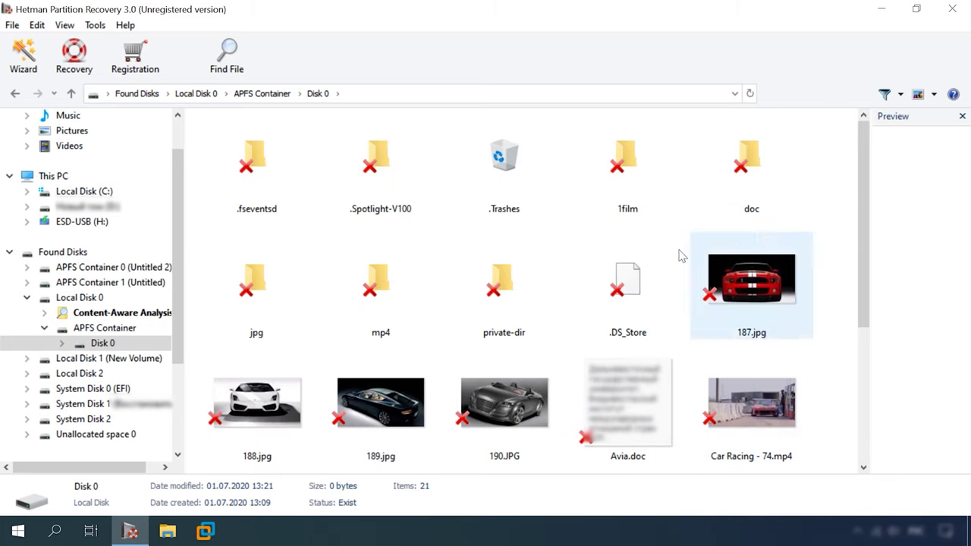
left_click(62, 343)
scroll(102, 342, "down", 1)
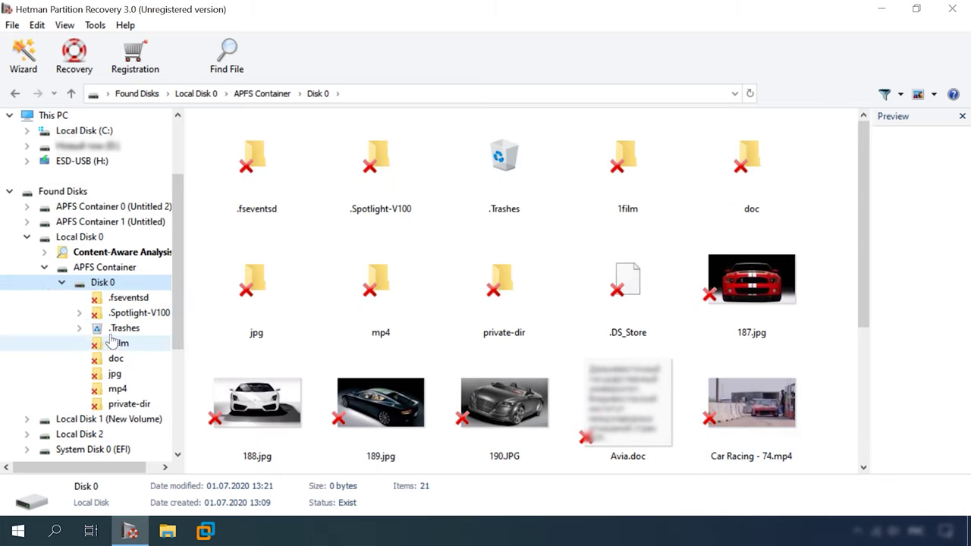
left_click(119, 343)
left_click(115, 359)
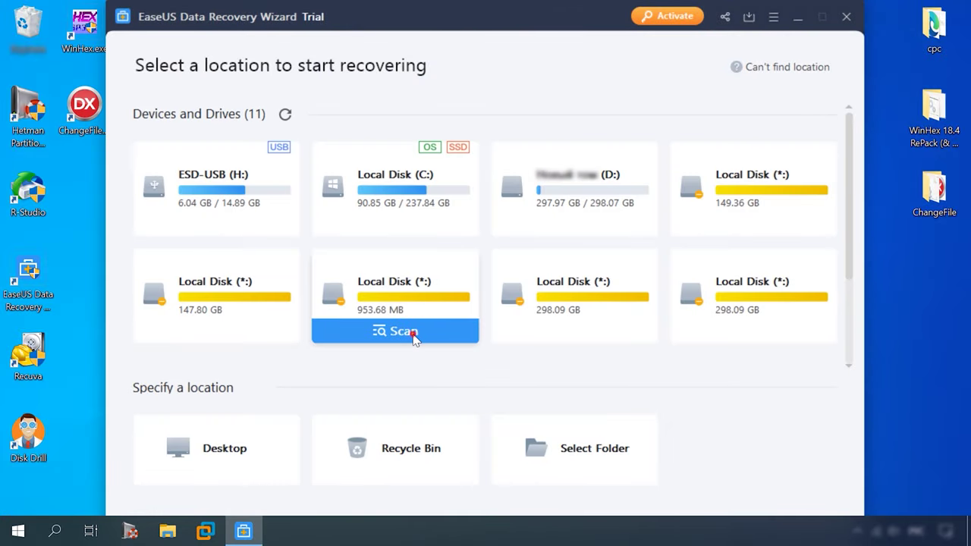
Rescan the 953.68 MB disk in EaseUS and open Lost Files > Tags > Word > Arkady
left_click(403, 332)
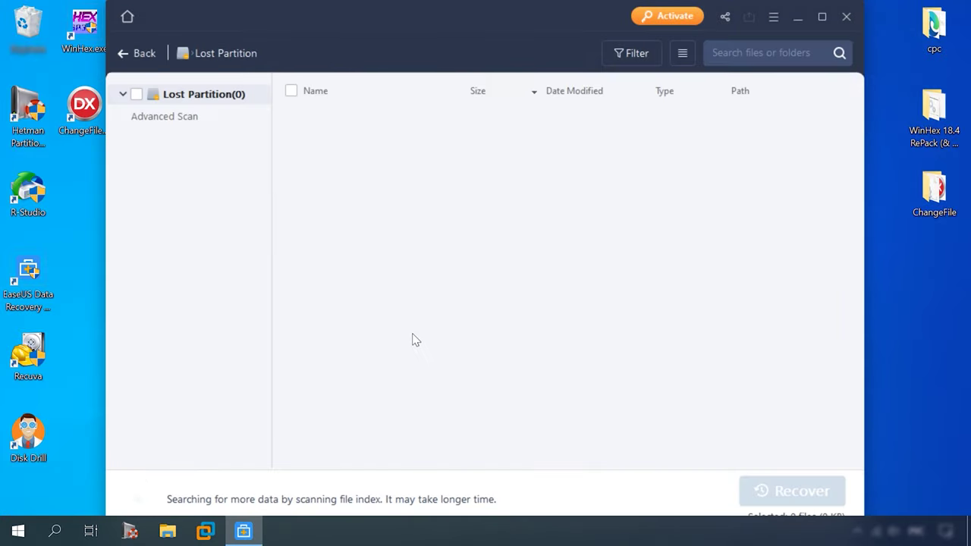
left_click(821, 17)
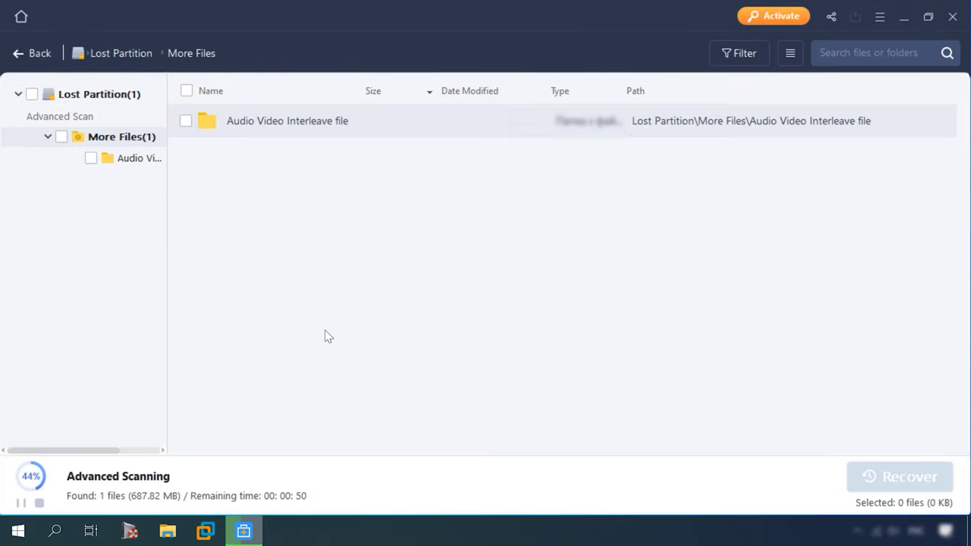
left_click(83, 201)
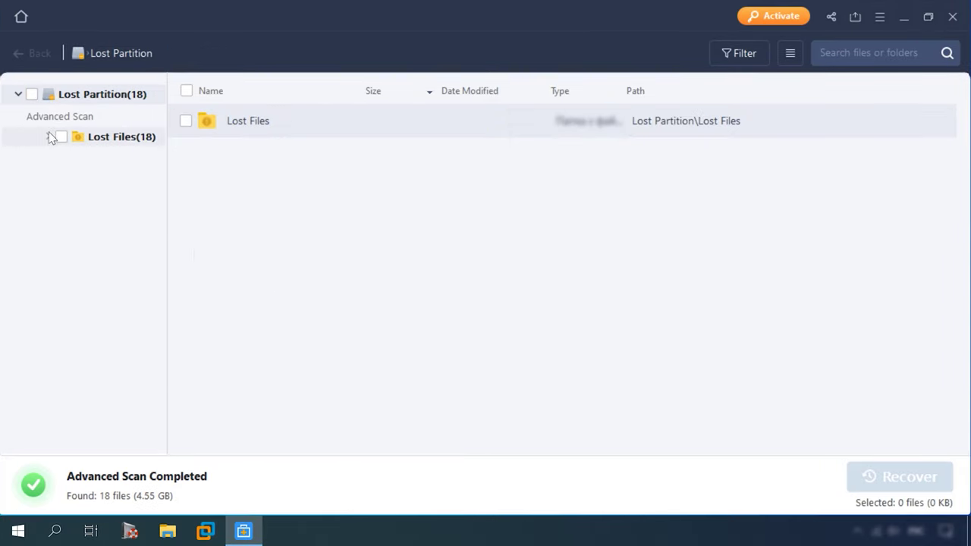
left_click(45, 136)
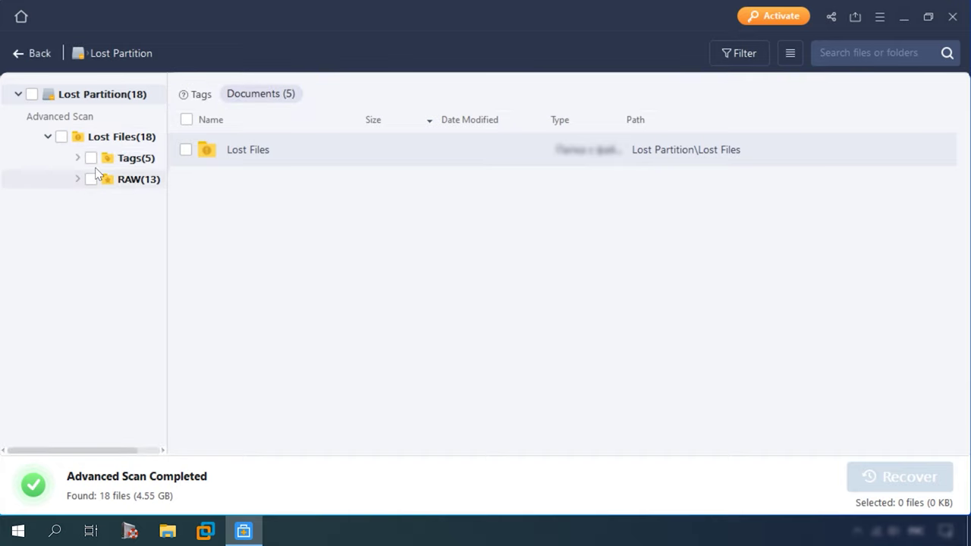
left_click(74, 158)
left_click(135, 181)
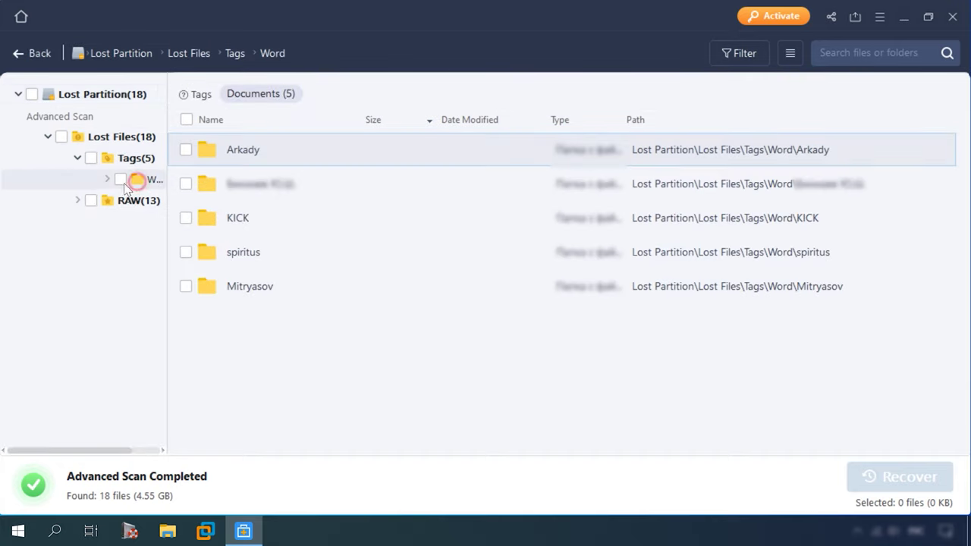
left_click(107, 180)
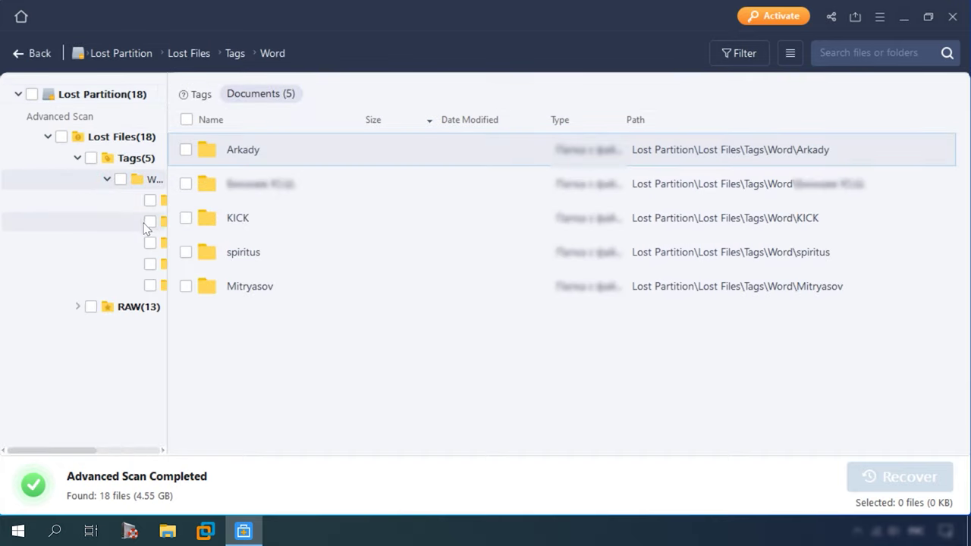
left_click(160, 200)
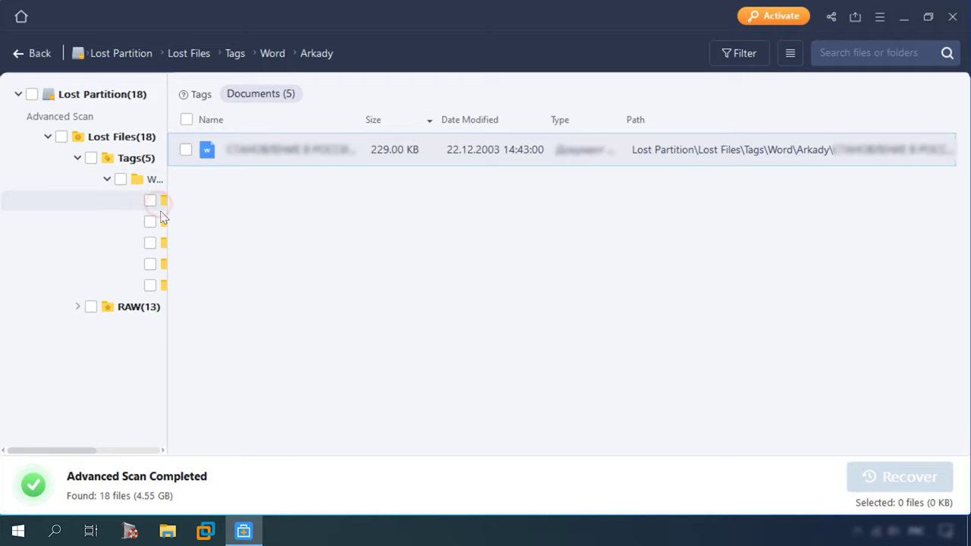
Preview the recovered FILE3.MP4 video and FILE2.JPG image from the RAW groups
left_click(78, 306)
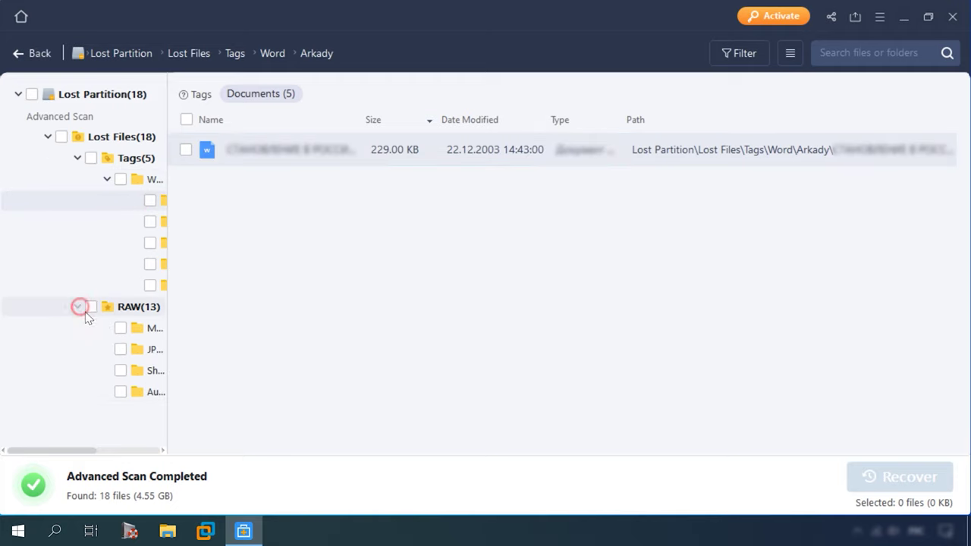
left_click(142, 327)
left_click(261, 172)
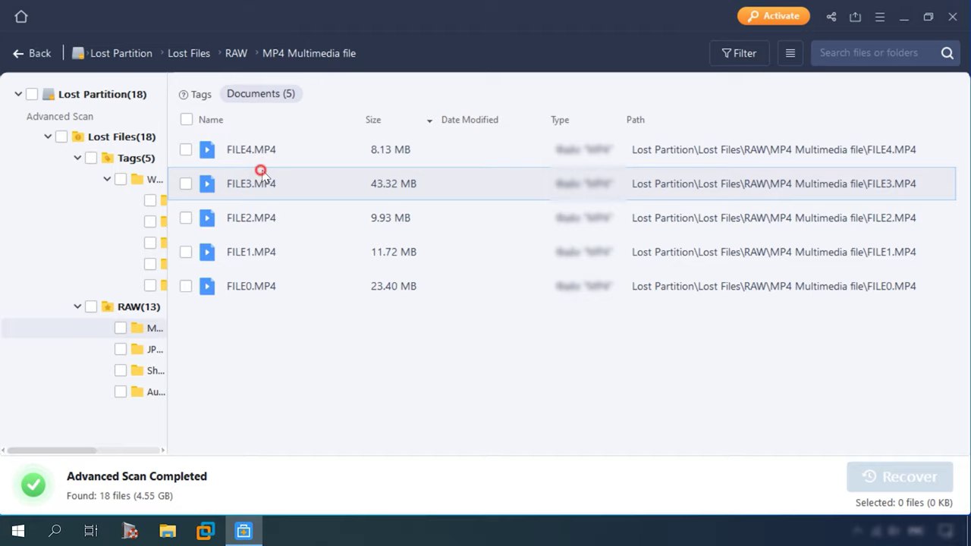
double_click(278, 186)
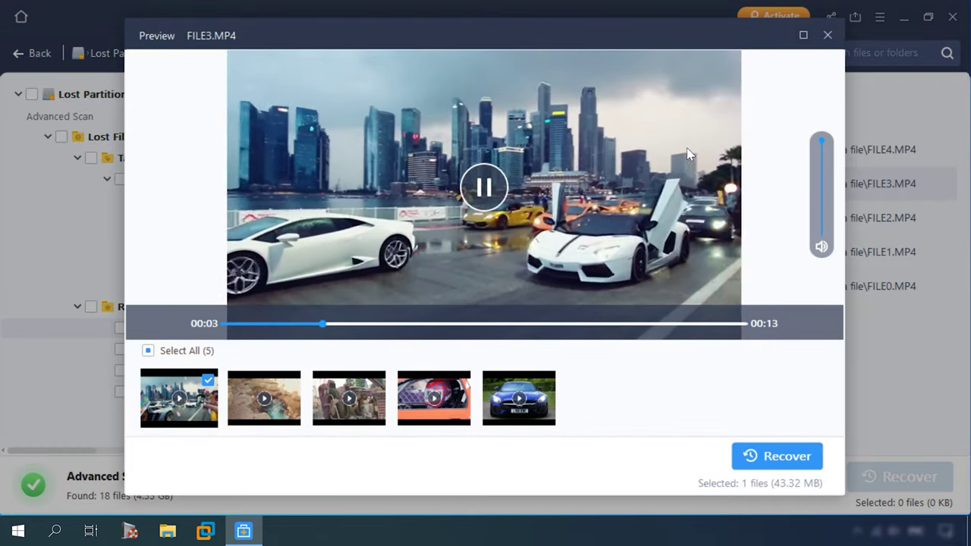
left_click(828, 35)
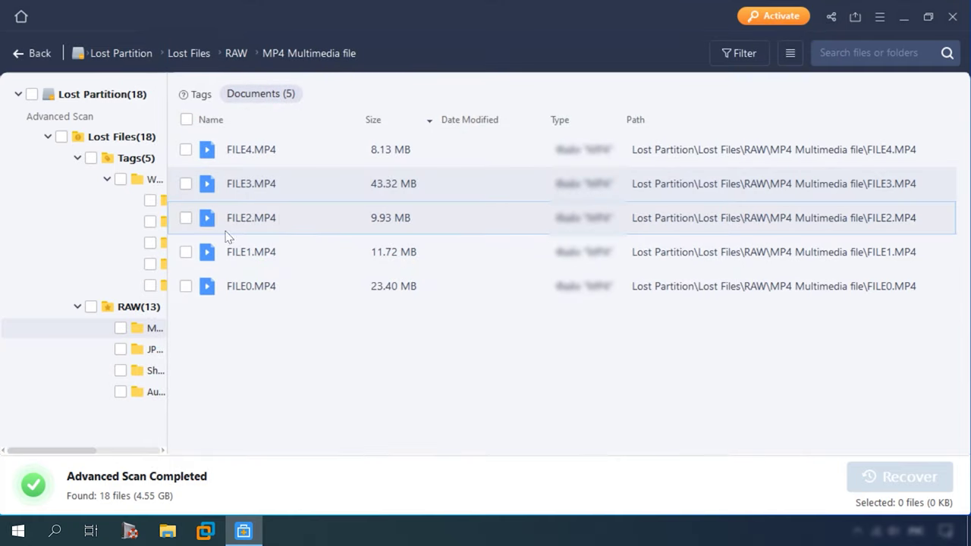
left_click(154, 350)
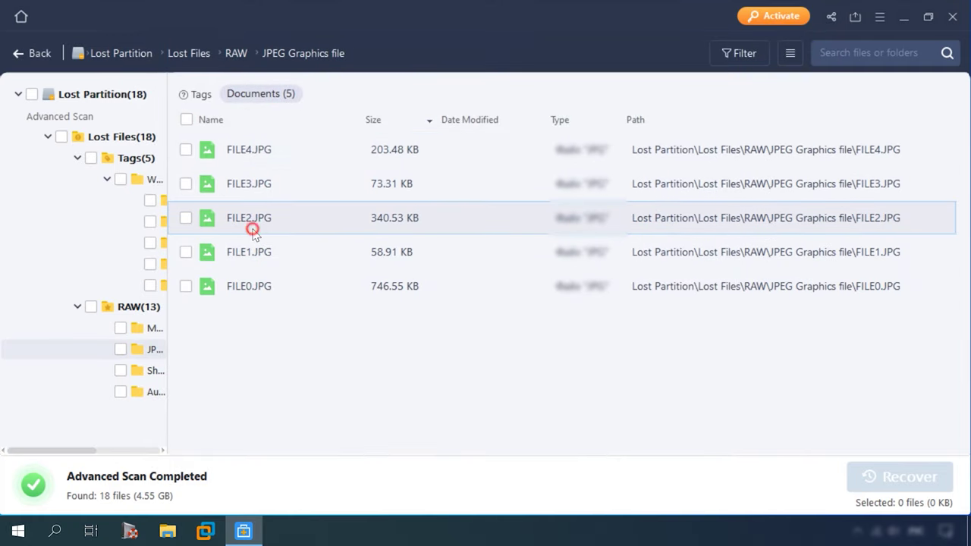
double_click(252, 227)
left_click(832, 35)
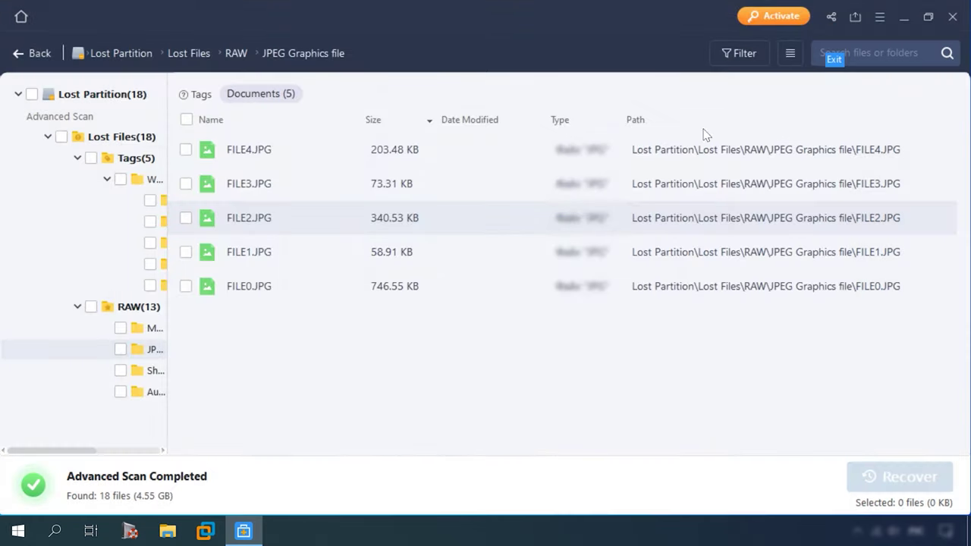